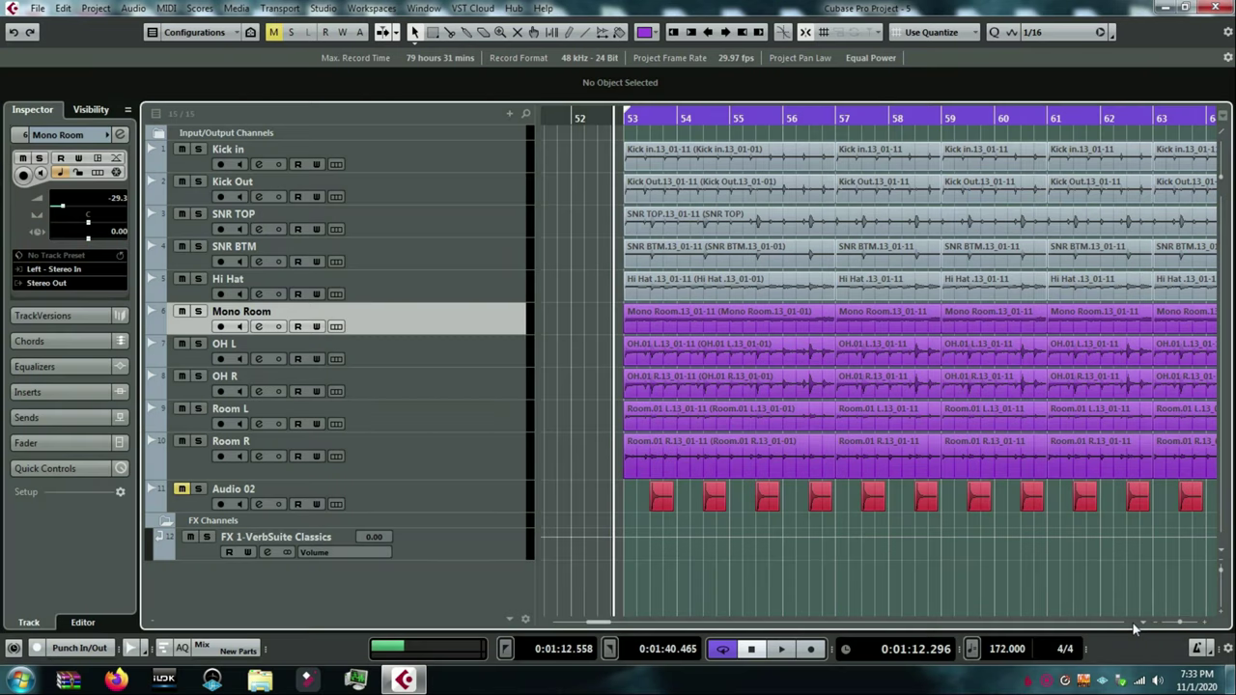
Play the drum mix, then mute the Mono Room, overhead and room tracks.
key(space)
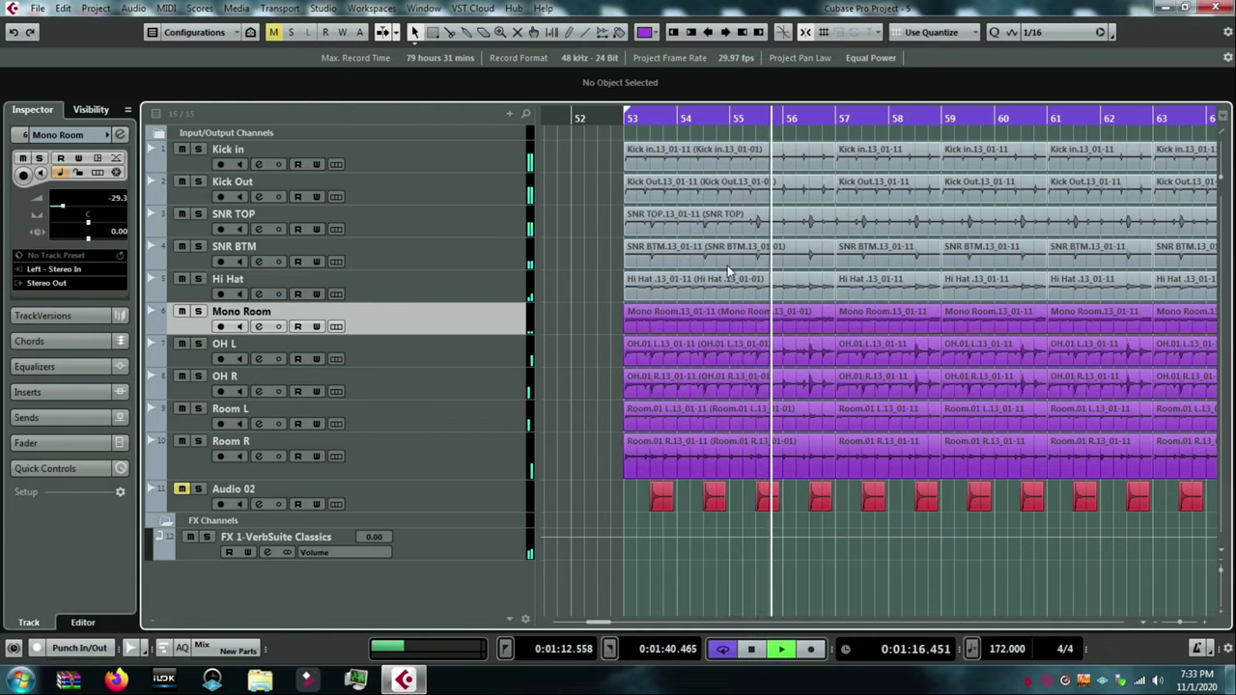
click(1180, 624)
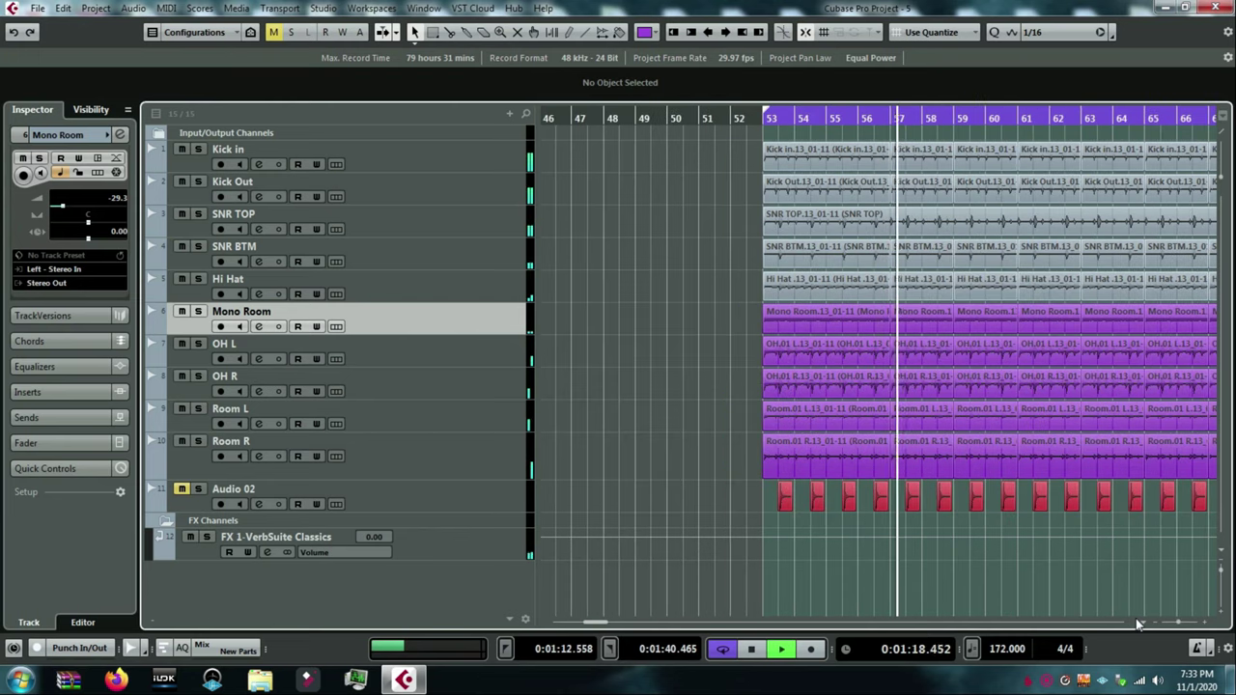
key(space)
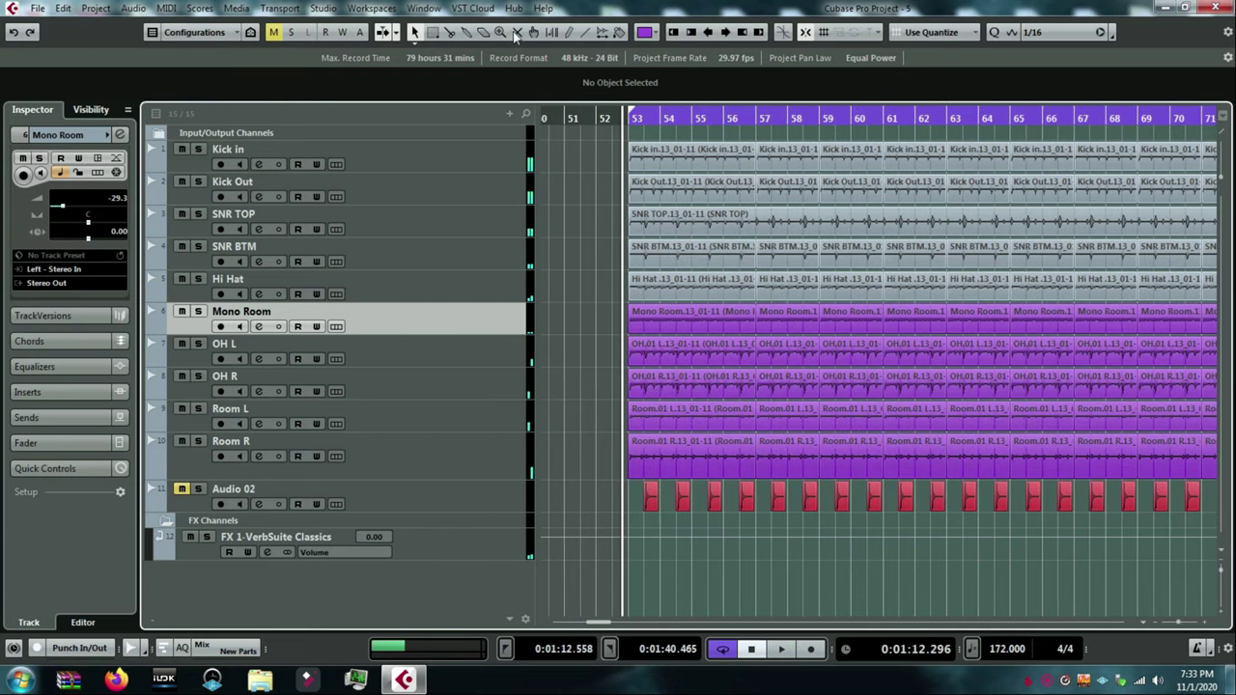
drag(575, 313, 585, 350)
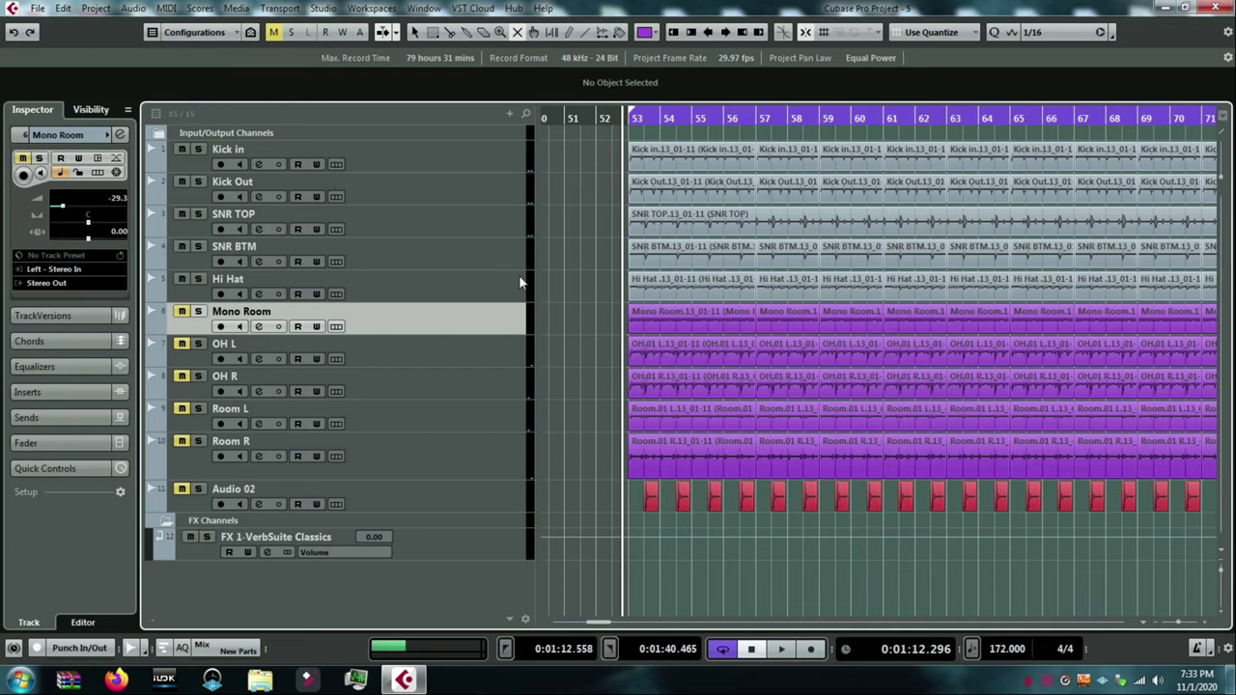
Mute the Hi Hat track and zoom the arrangement in around bar 53.
drag(649, 127, 553, 101)
key(space)
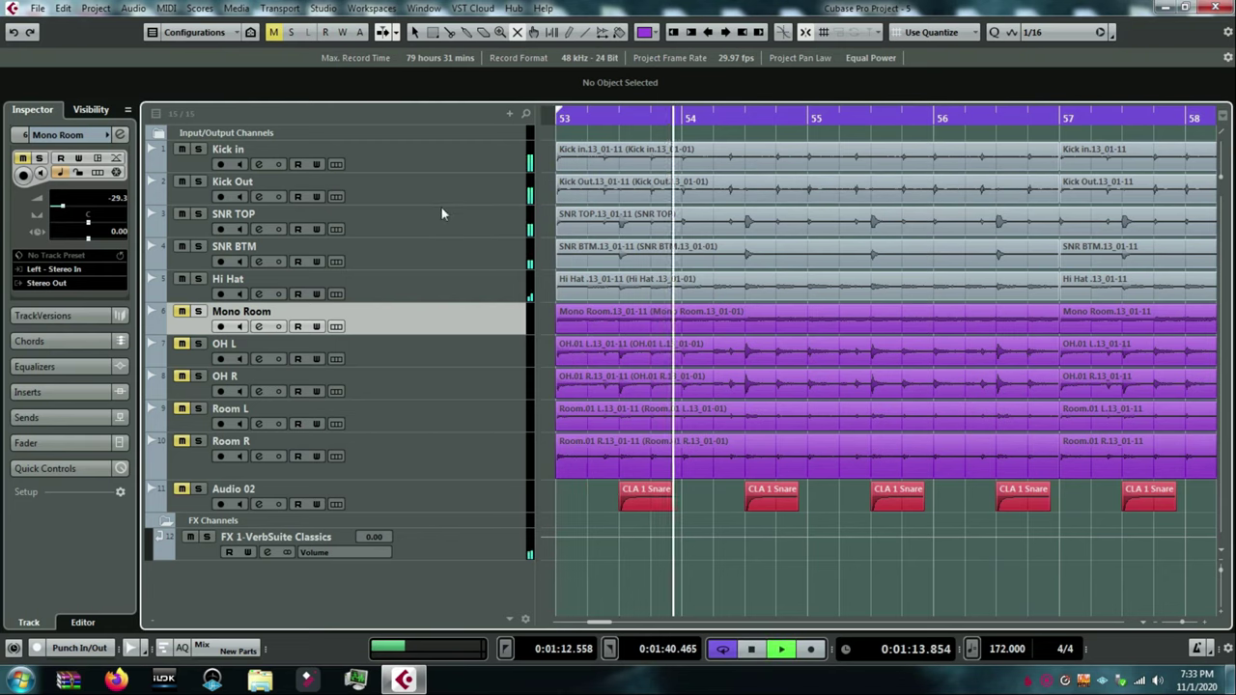
click(182, 279)
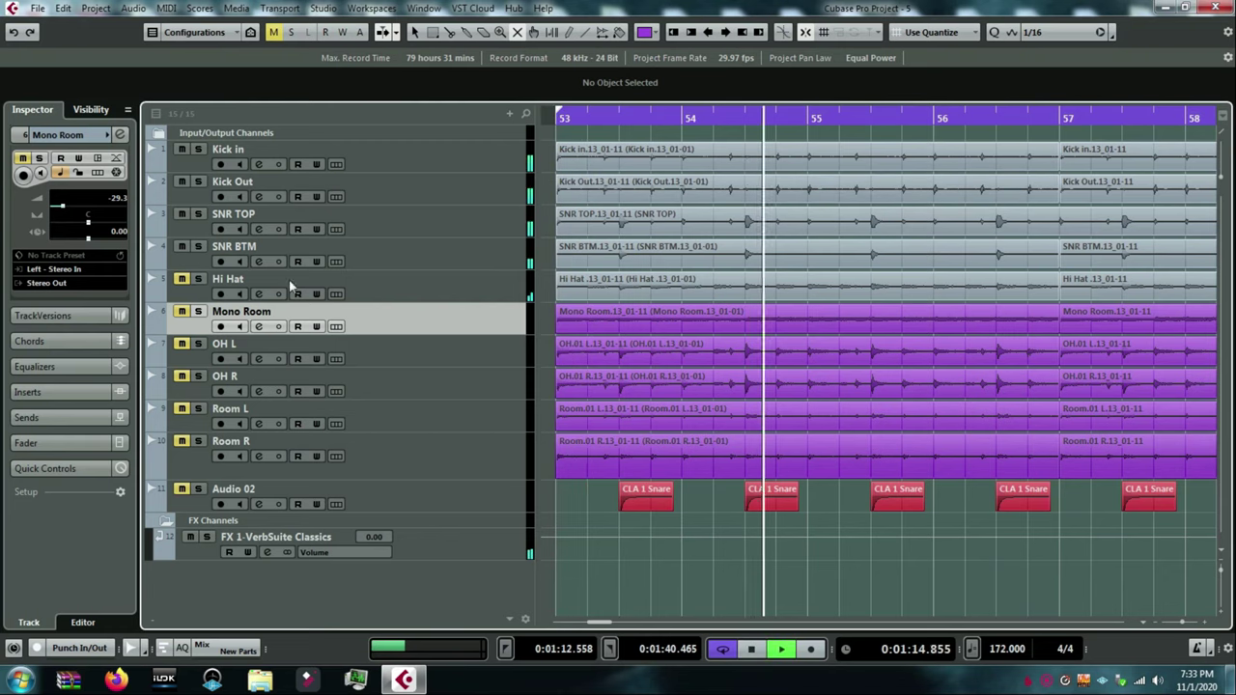
double_click(598, 116)
drag(598, 116, 564, 160)
Check SNR TOP's SSLChannel Mono insert, then switch on its EQ for a 17.9 dB band-3 boost near 8.09 kHz.
click(258, 230)
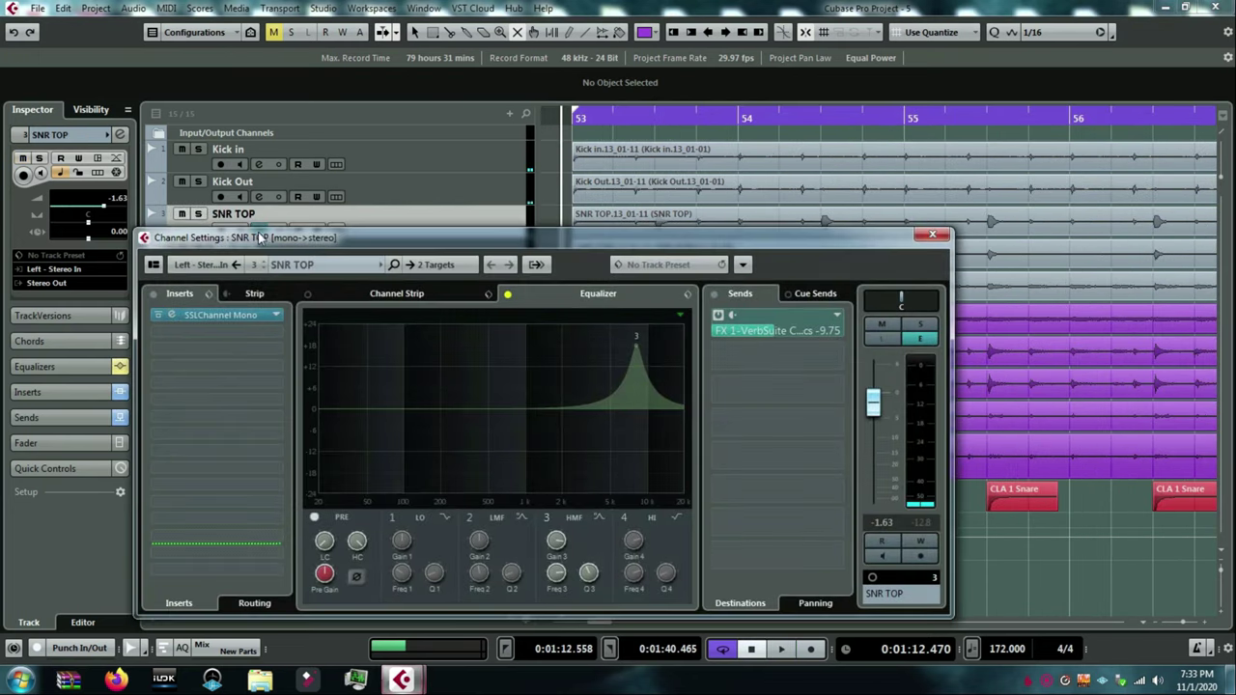
click(171, 315)
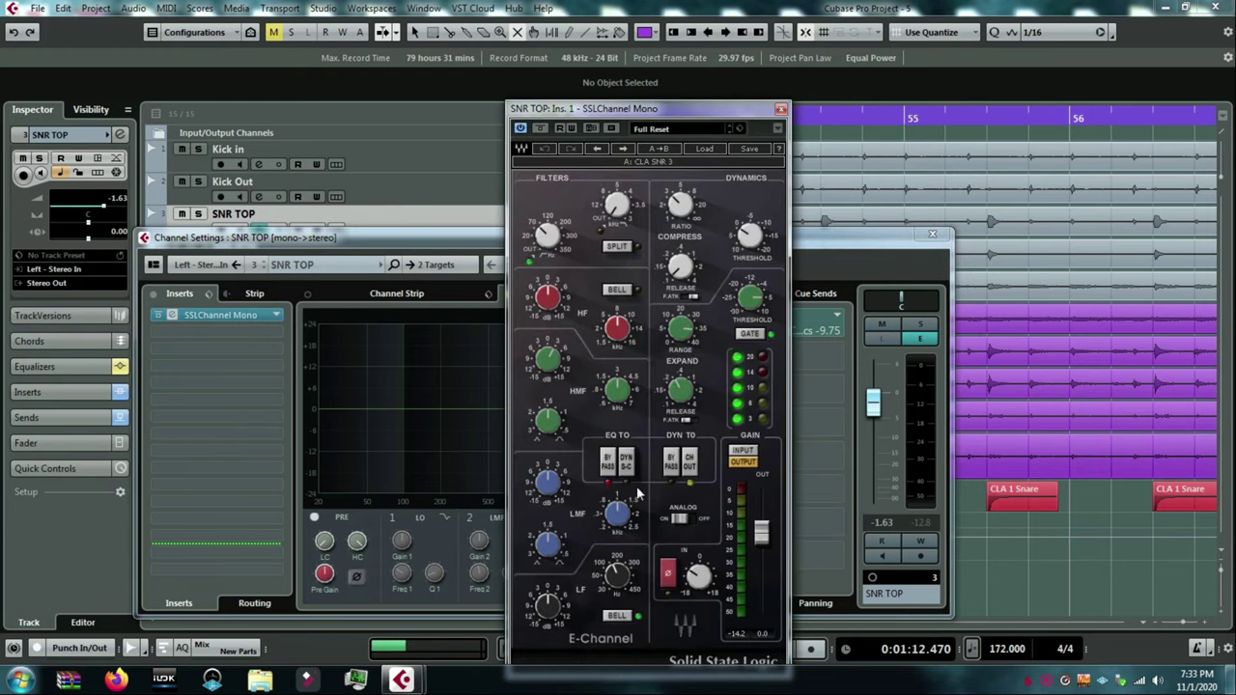
click(781, 108)
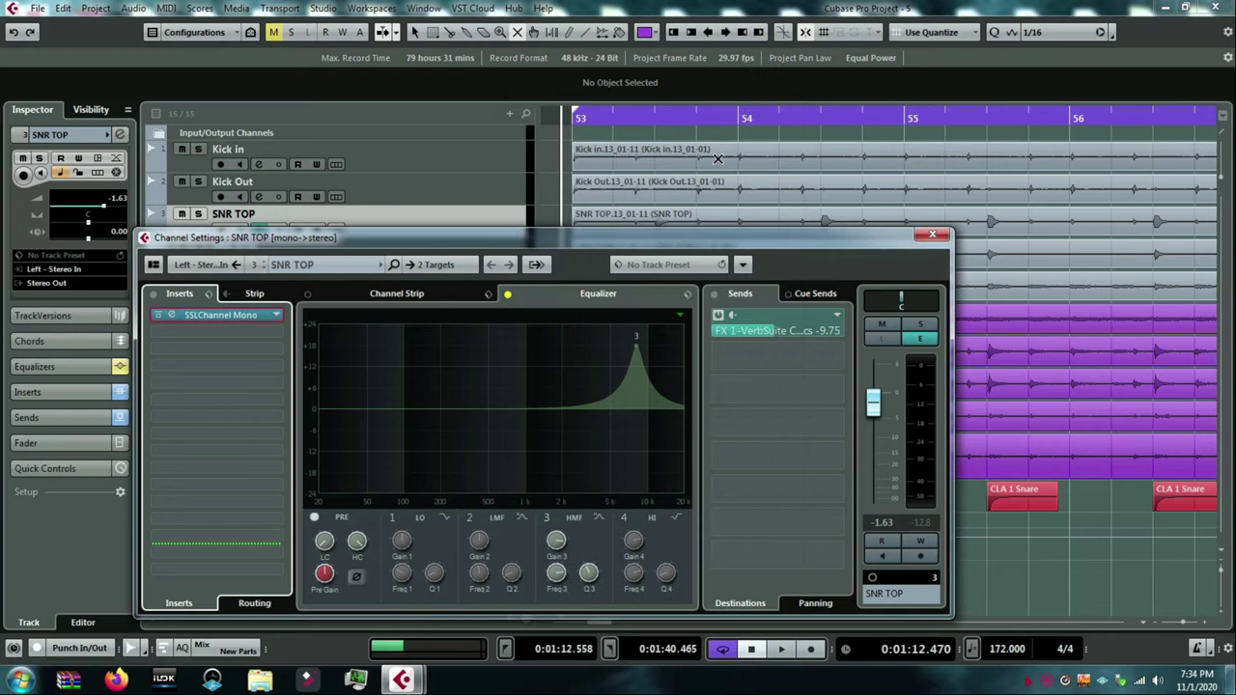
click(507, 294)
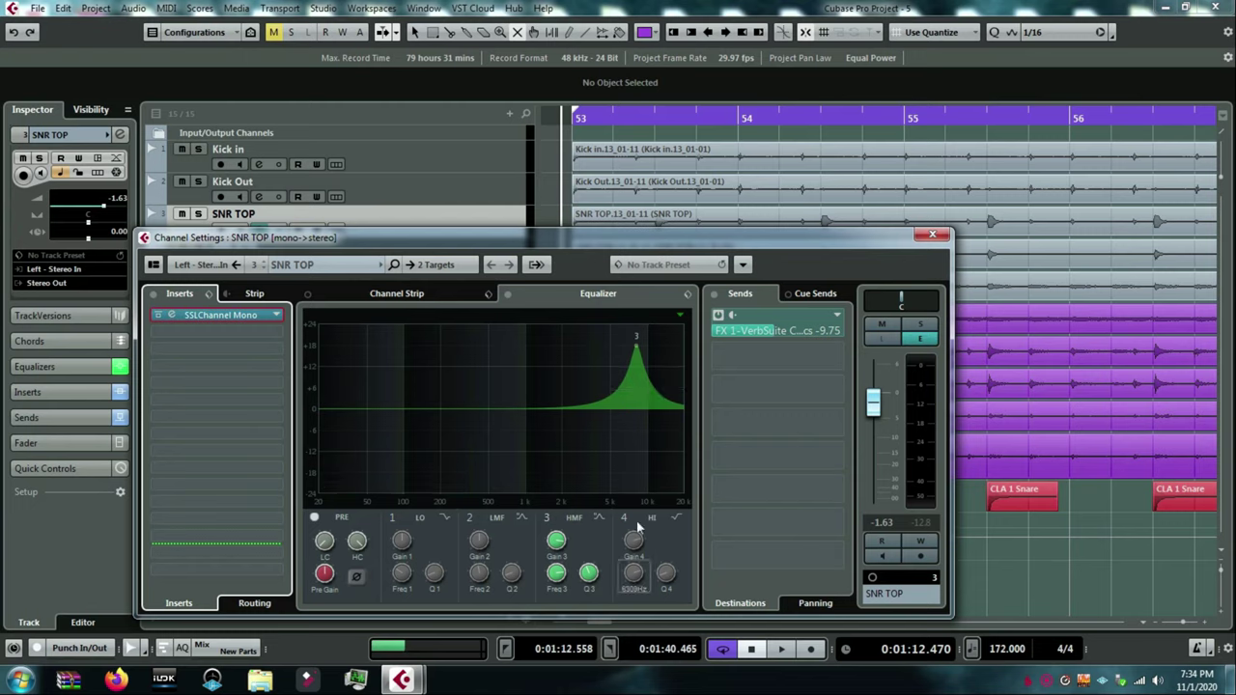
click(588, 574)
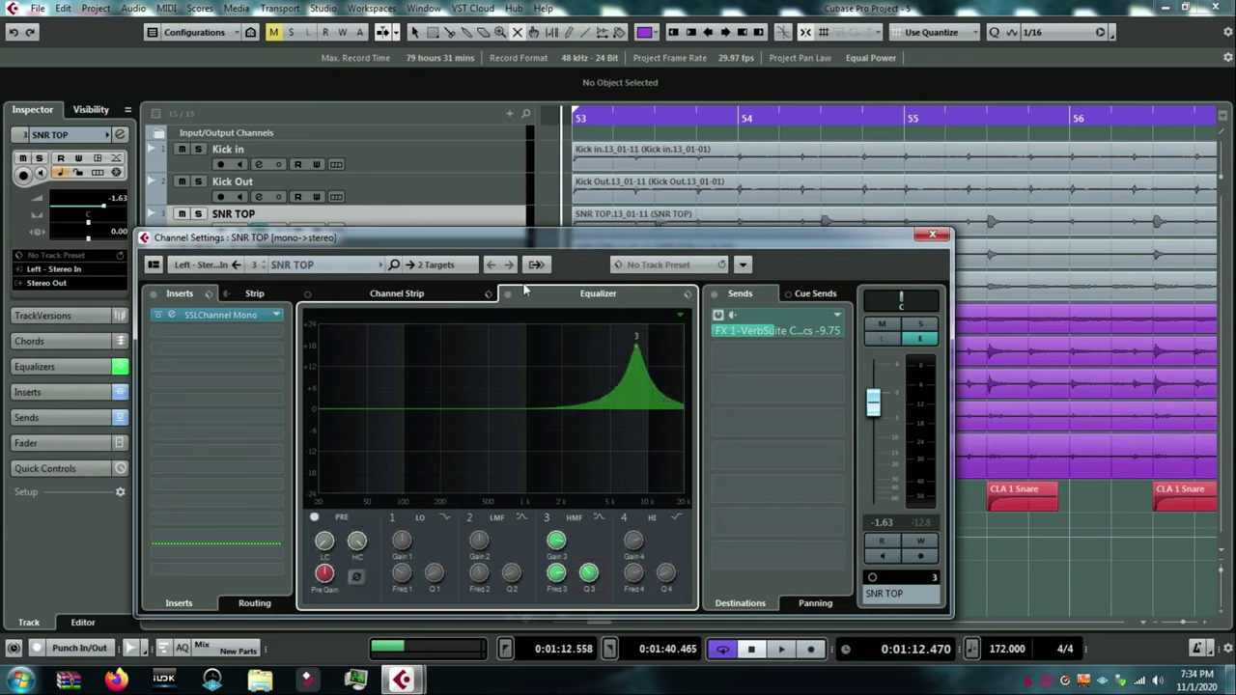
Solo SNR TOP and play the snare with its channel EQ bypassed.
click(199, 214)
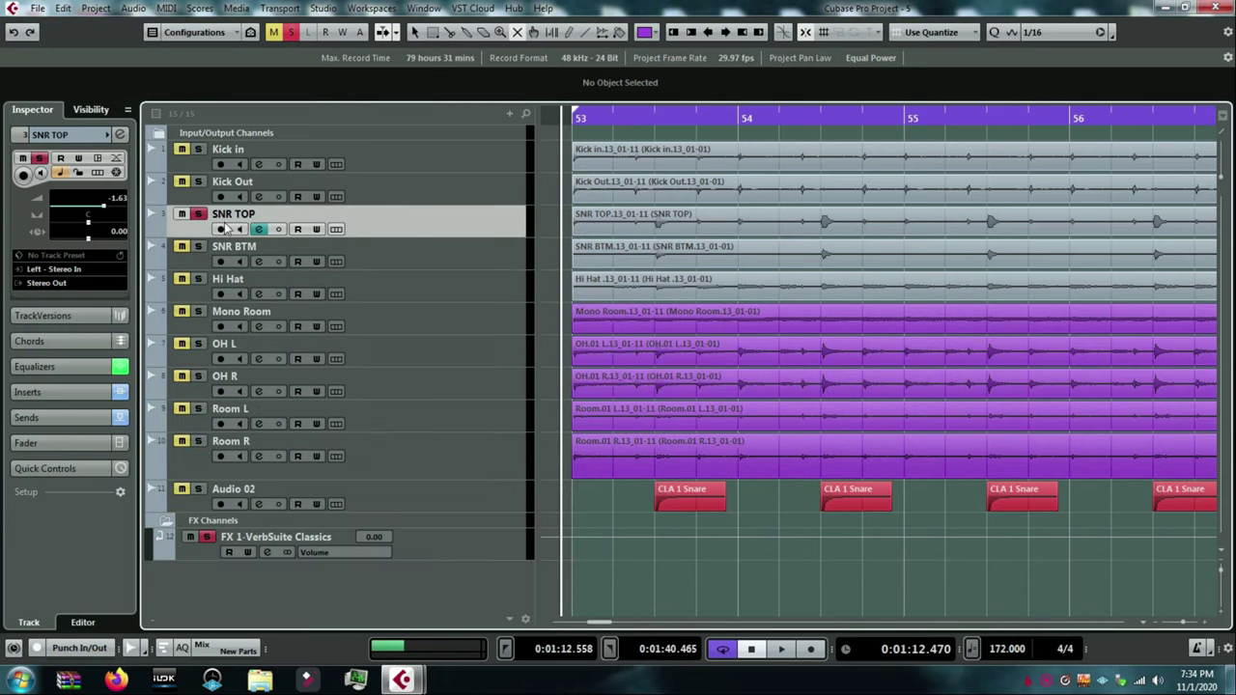
click(259, 228)
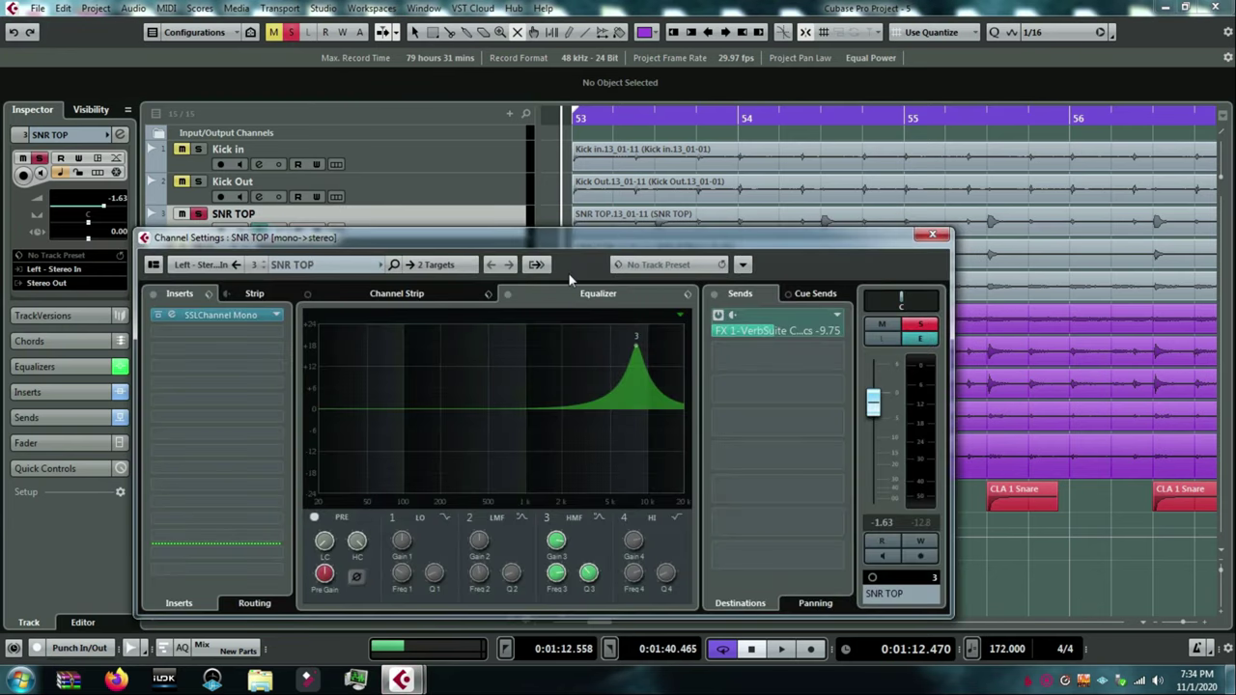
click(508, 295)
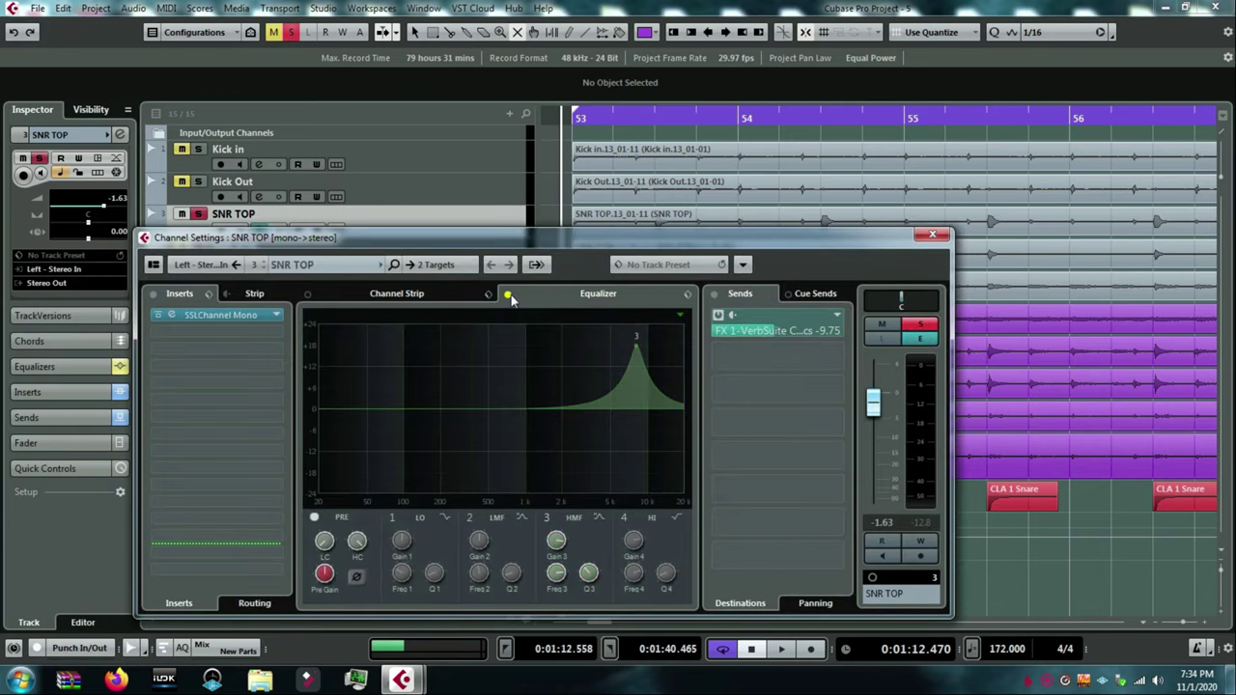
key(space)
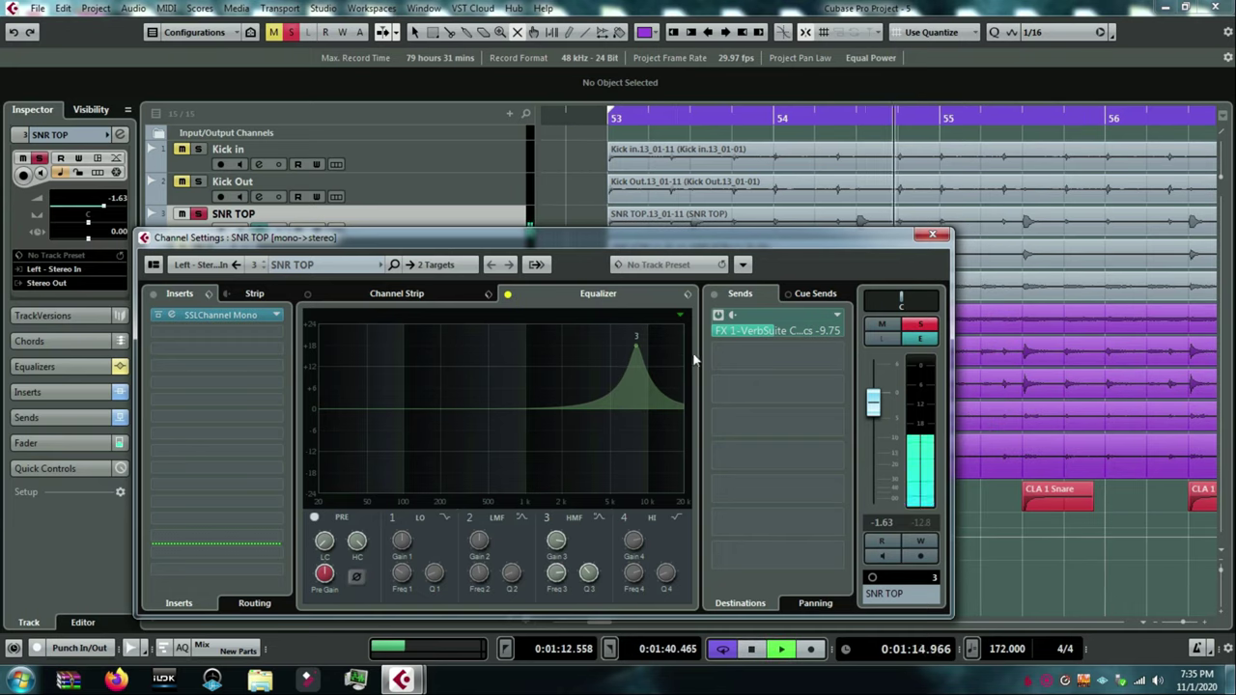
click(932, 234)
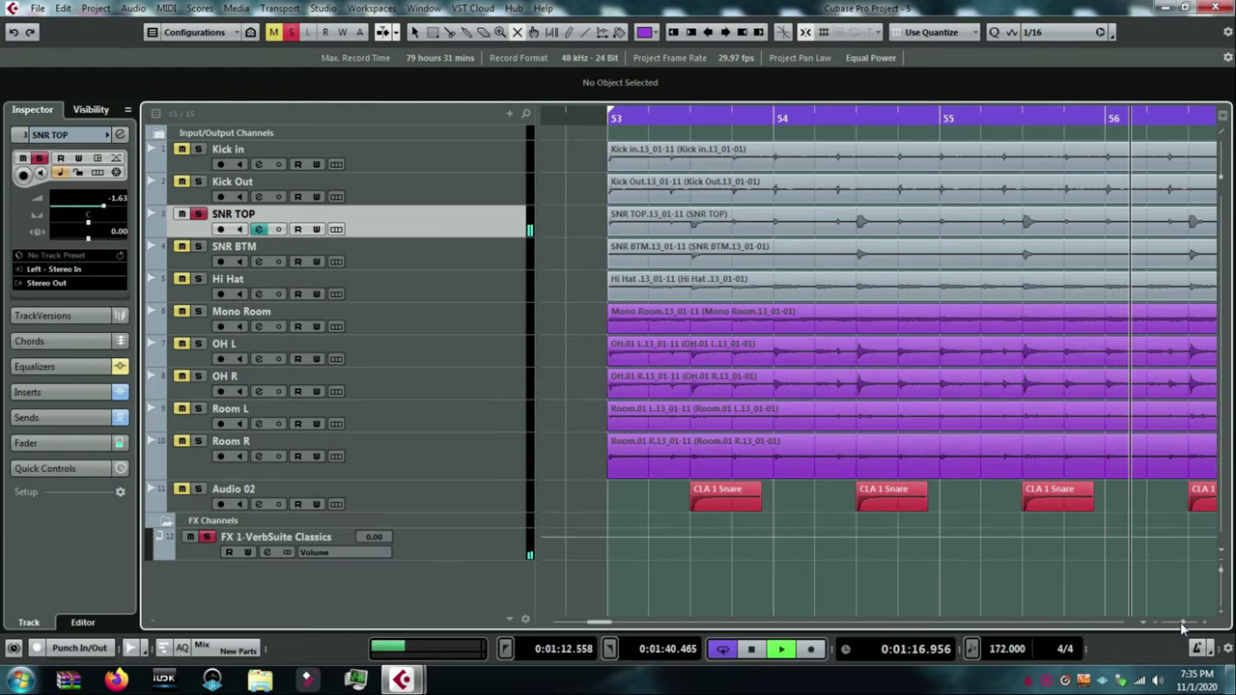
Re-enable SNR TOP's equalizer, play the snare with it, and reposition the settings window.
click(257, 229)
key(space)
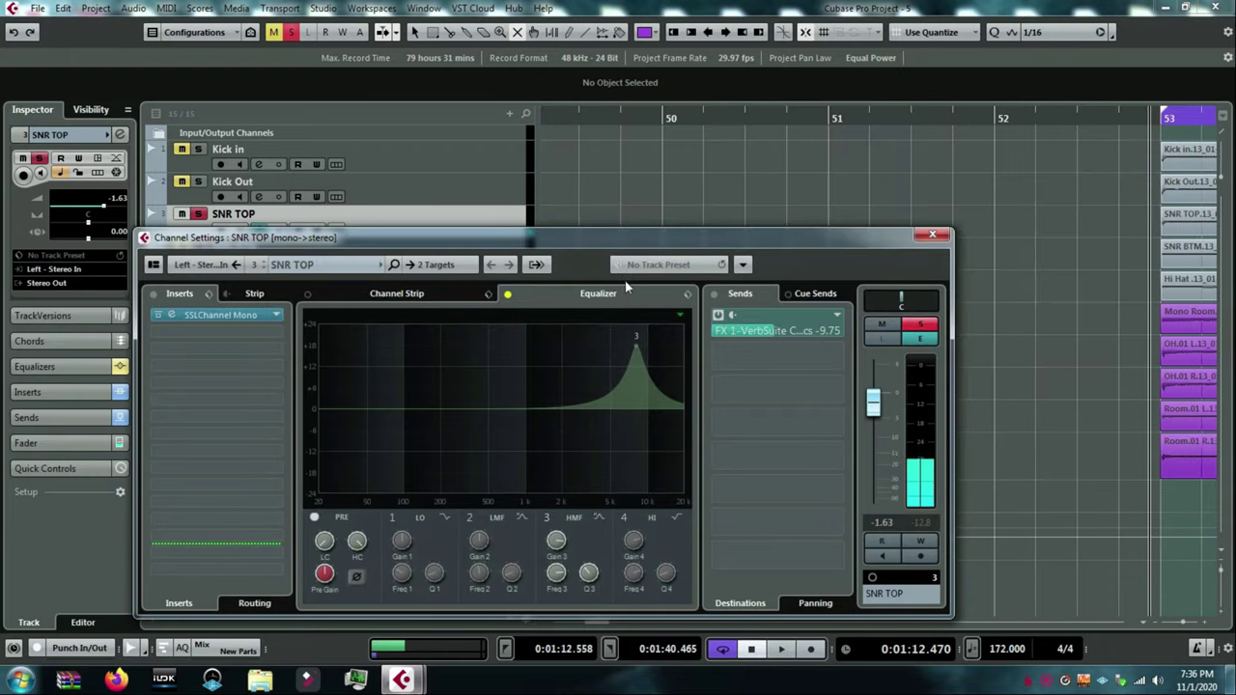
click(508, 295)
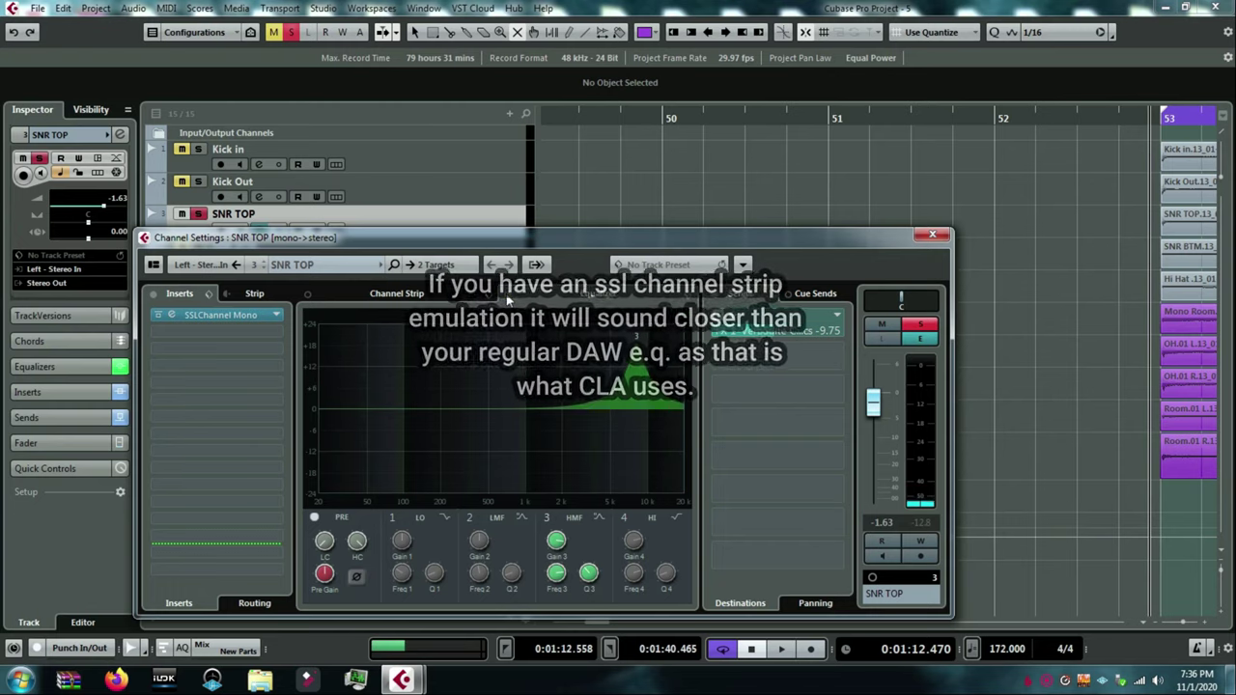
key(space)
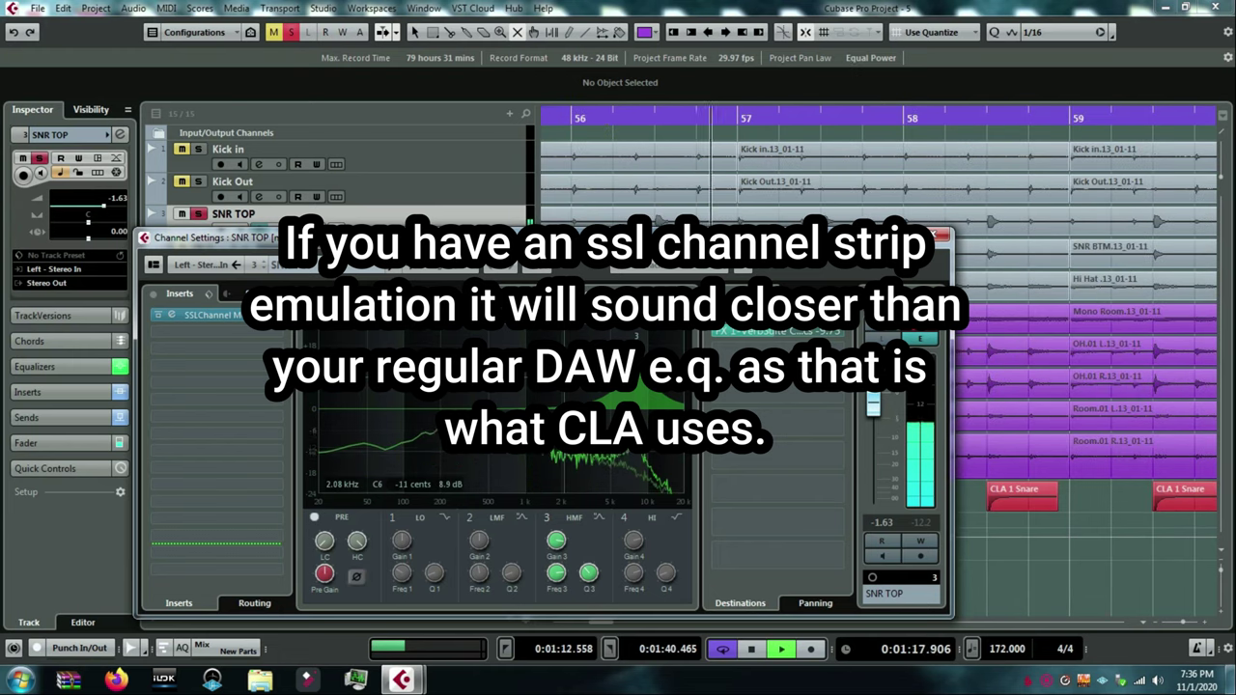
key(space)
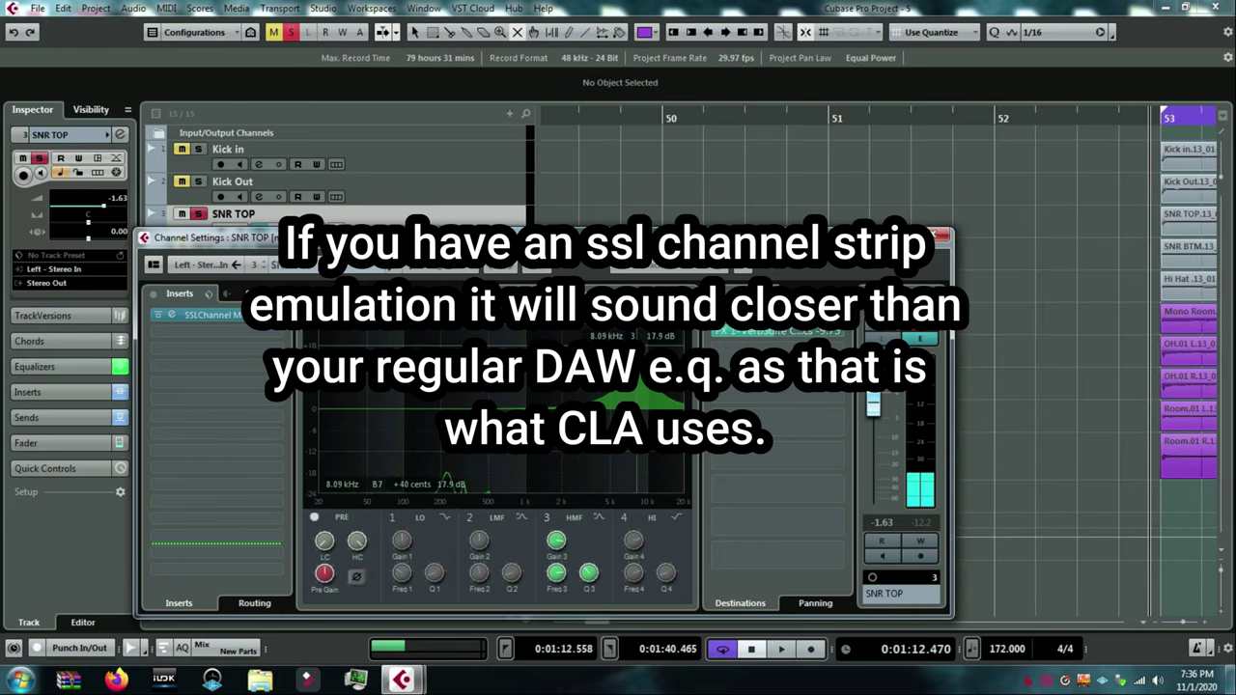
drag(612, 236, 596, 218)
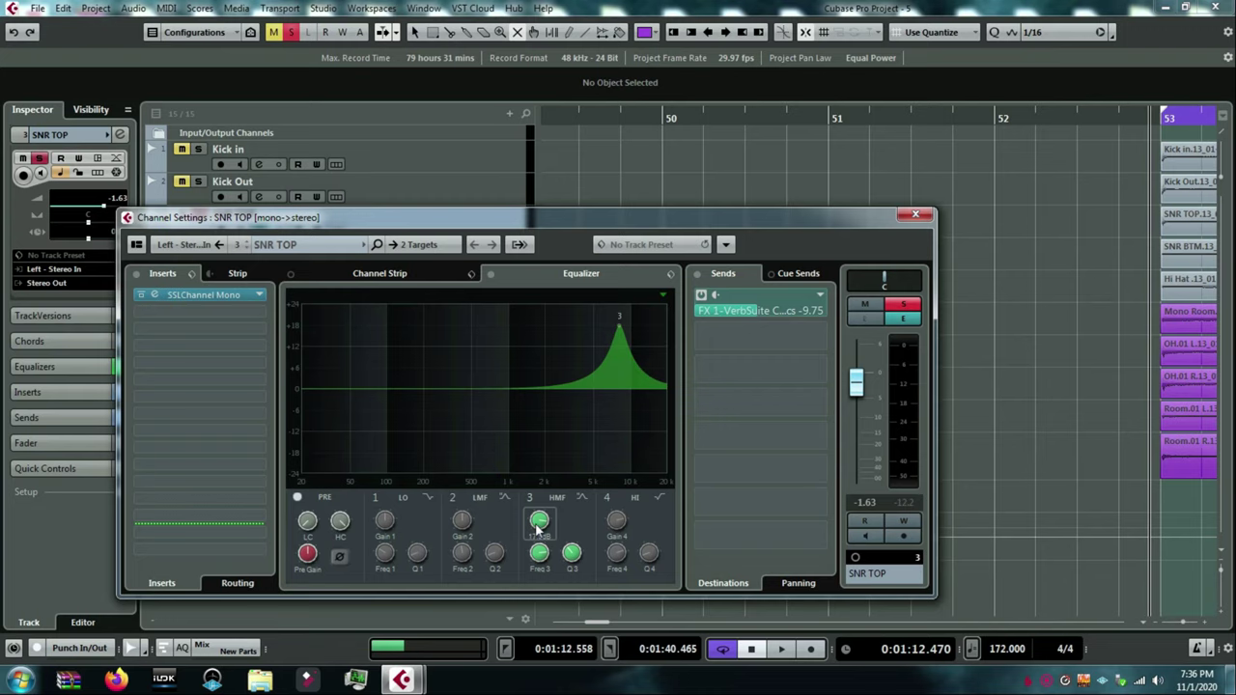
Audition SNR TOP's band-3 gain at 24 dB, then at 3.3 dB, during playback.
key(space)
drag(538, 525, 547, 499)
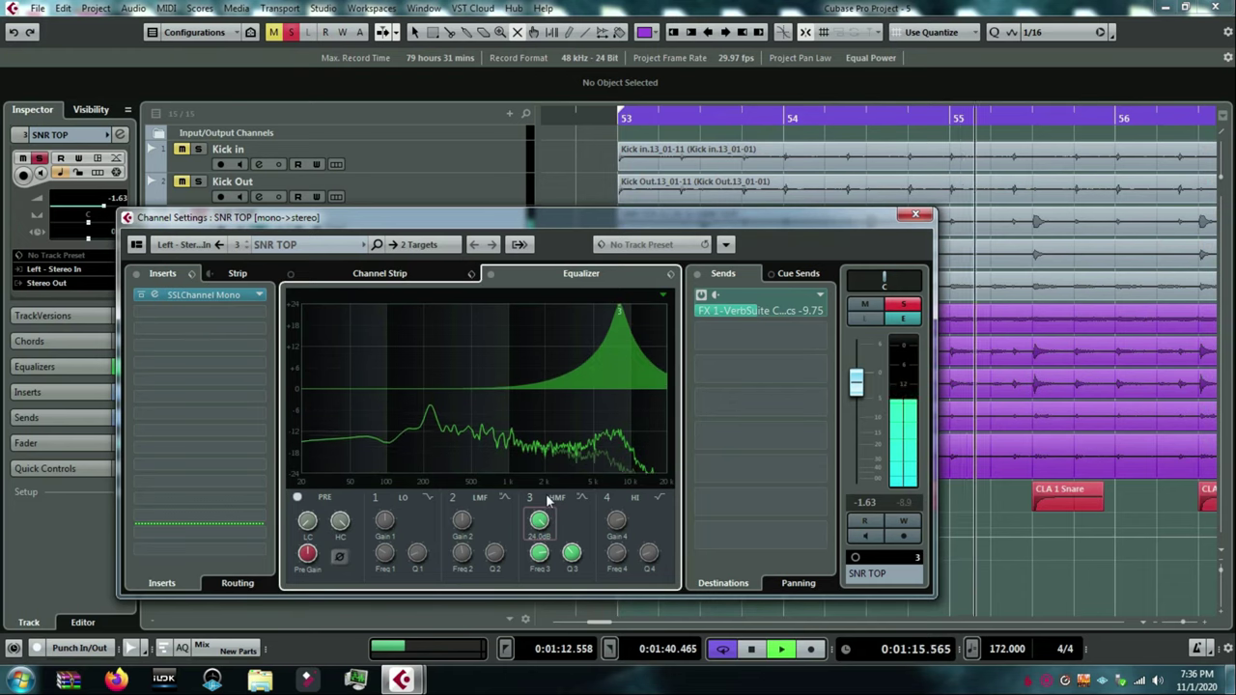
drag(543, 526, 542, 595)
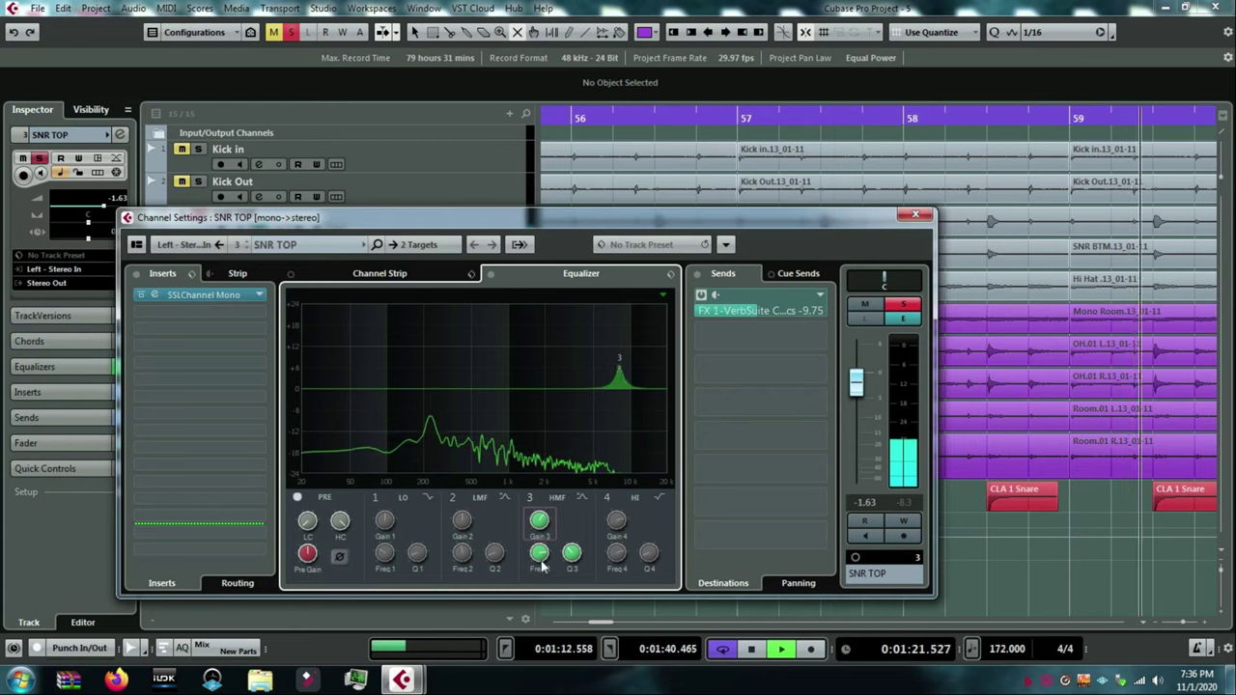
scroll(538, 522, up, 10)
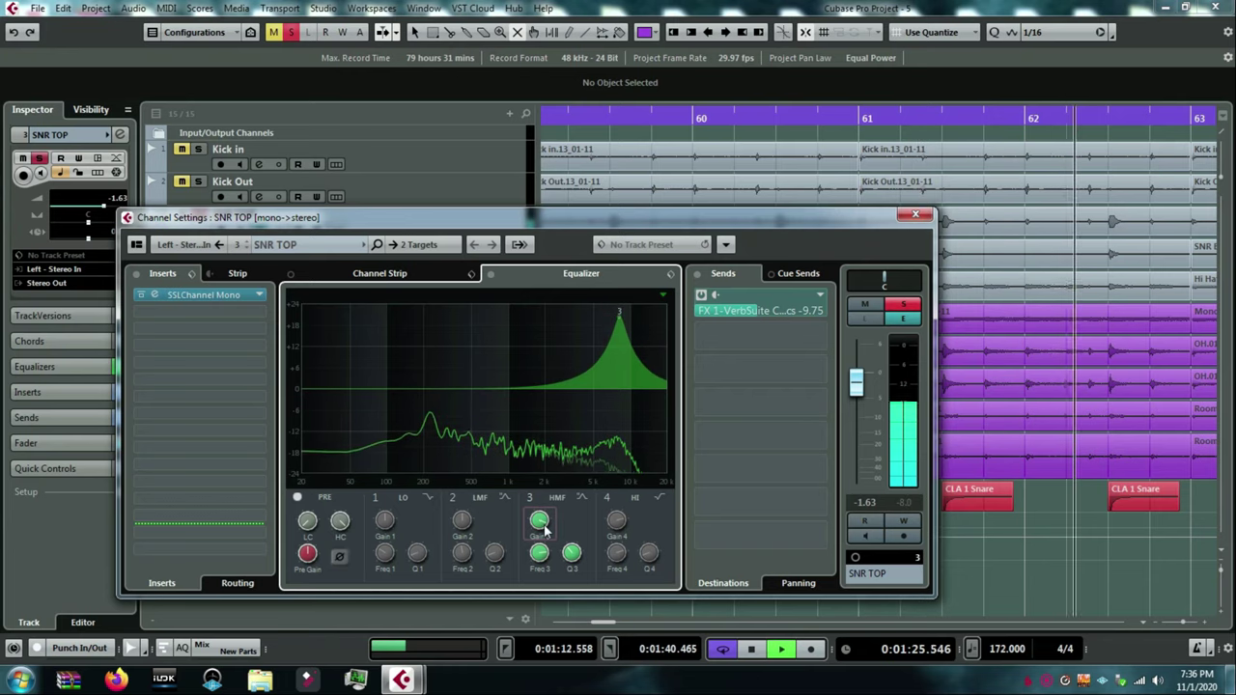
Zoom in near bar 53 and reopen SNR TOP's channel settings.
key(space)
click(915, 215)
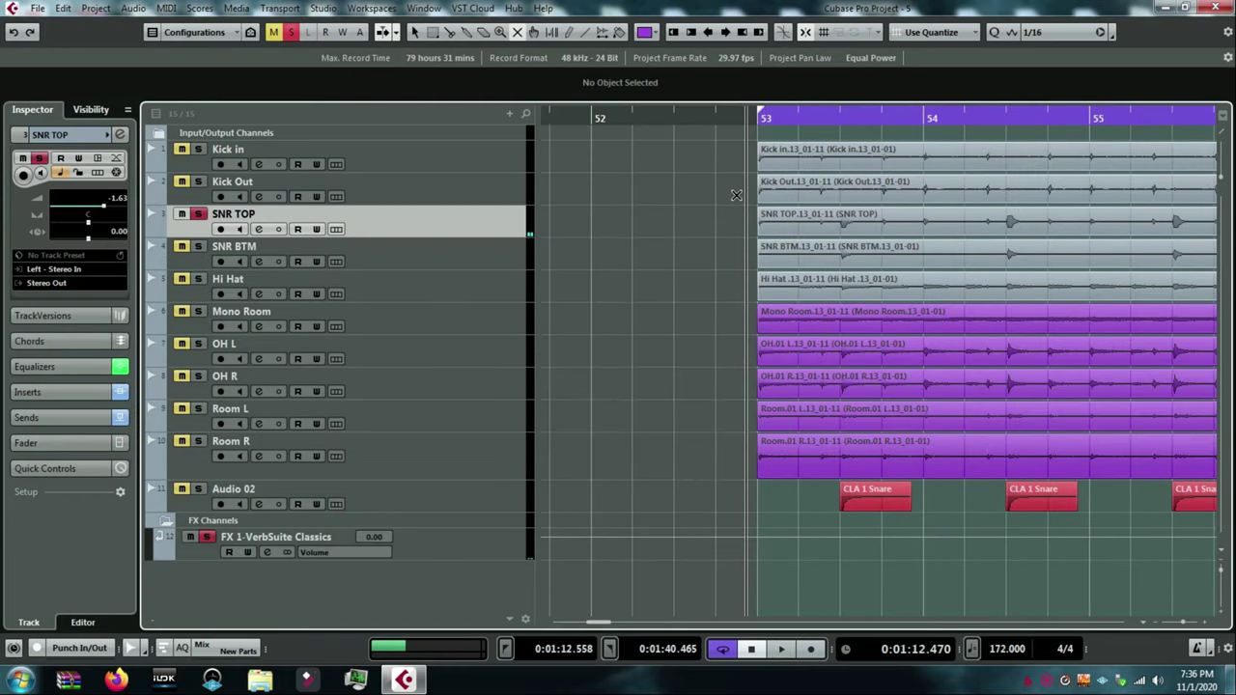
drag(828, 117, 227, 256)
click(258, 230)
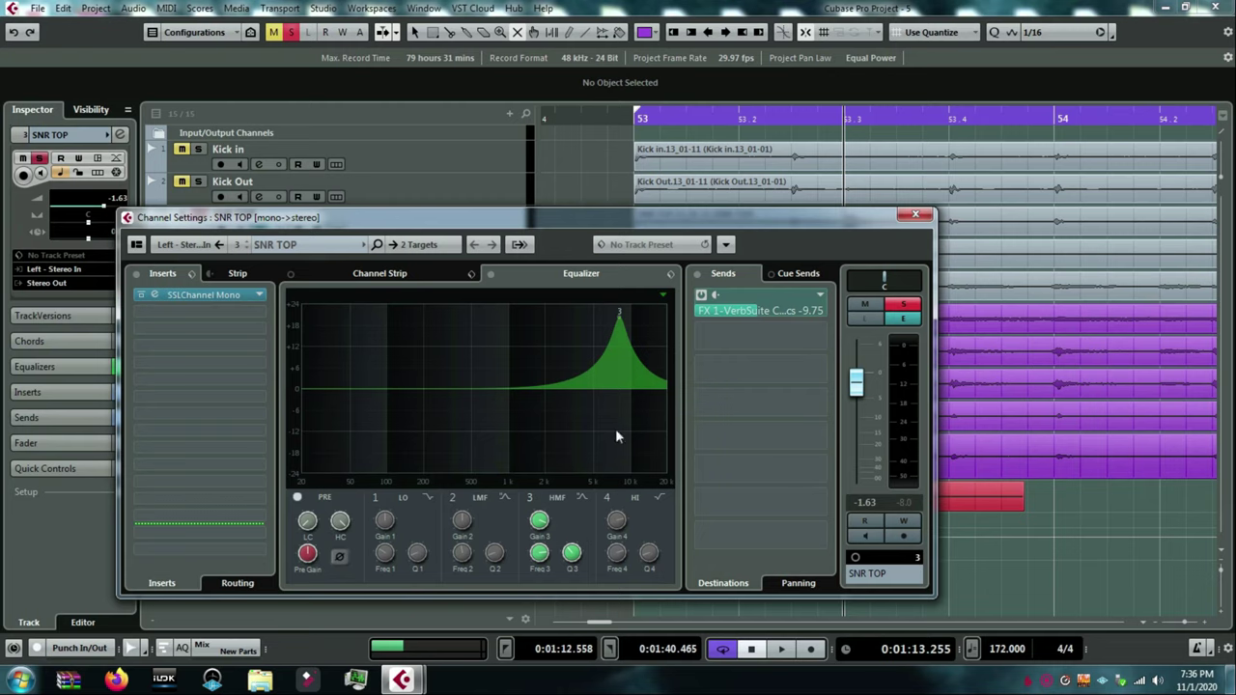
Add a band-2 boost of about 3.9 dB near 2.27 kHz and a band-4 high shelf near 13 kHz.
click(544, 389)
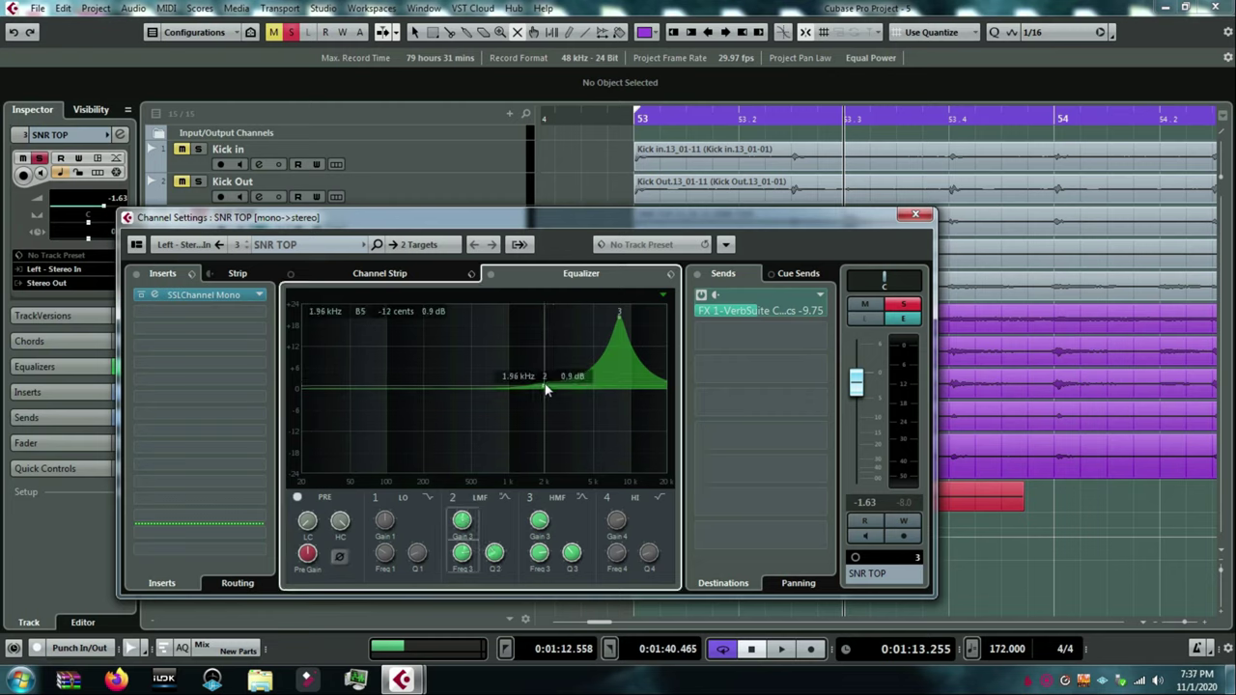
mouse_move(545, 390)
mouse_down()
mouse_move(547, 377)
mouse_move(579, 374)
mouse_move(546, 363)
mouse_move(557, 365)
mouse_move(553, 394)
mouse_up()
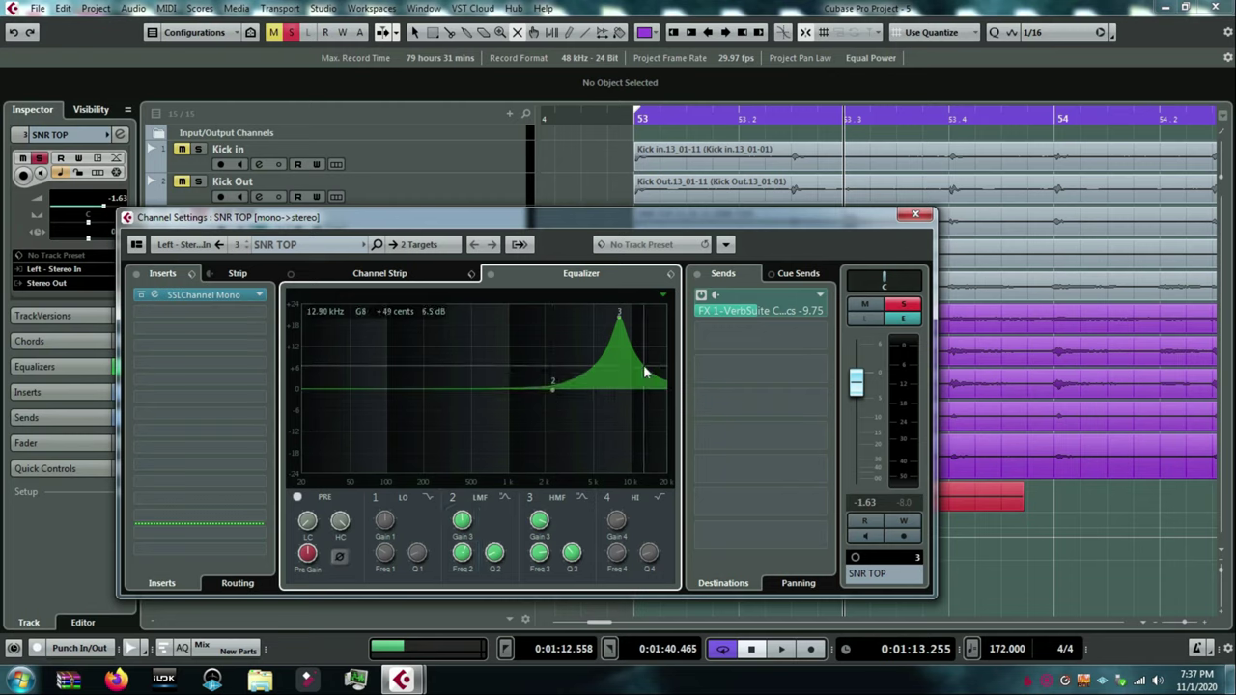
drag(641, 369, 616, 392)
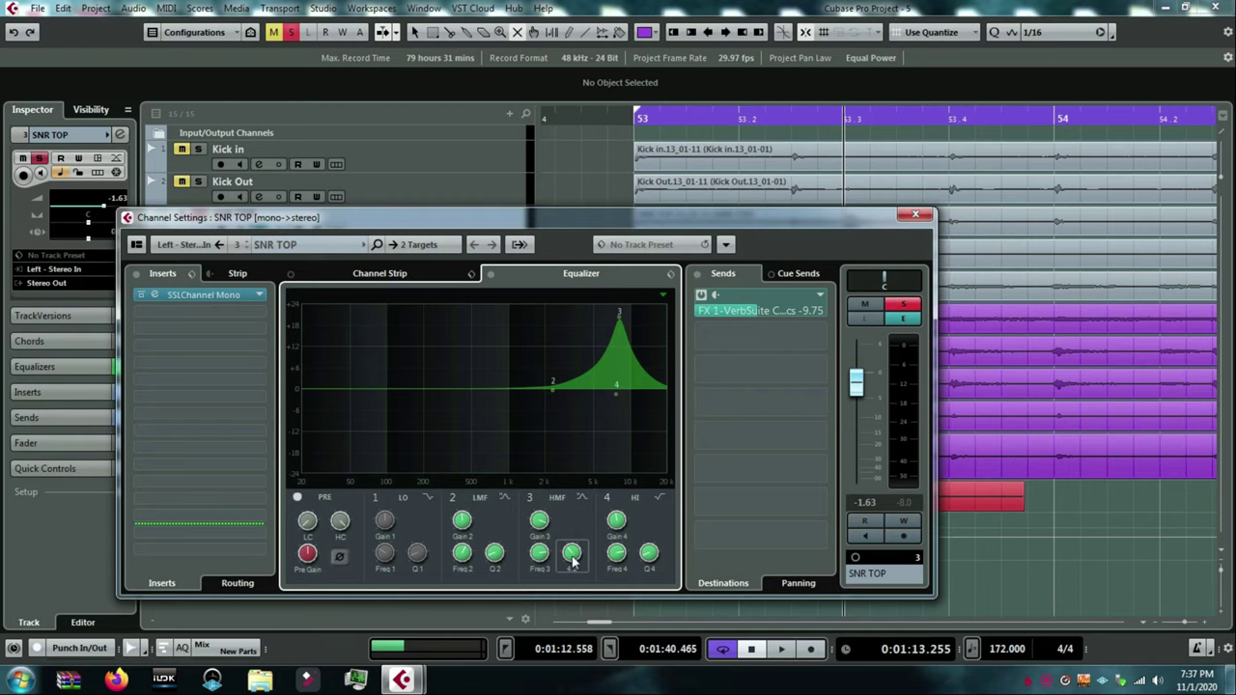
scroll(572, 565, up, 3)
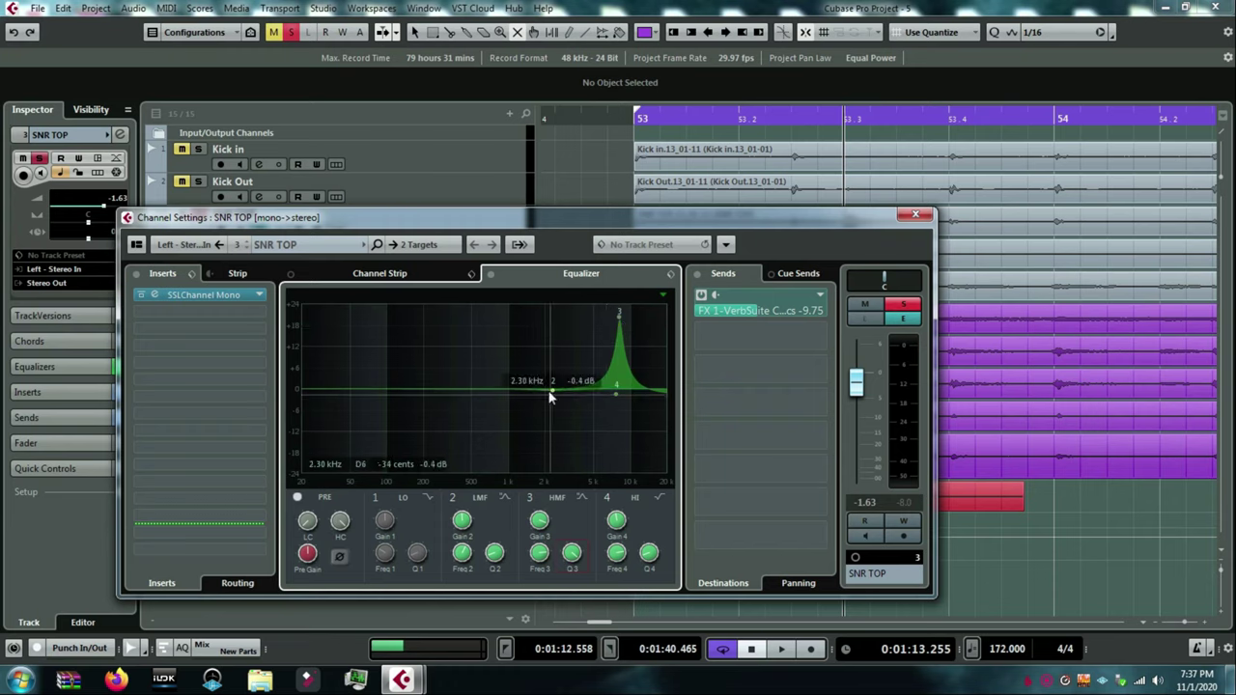
drag(553, 385, 553, 394)
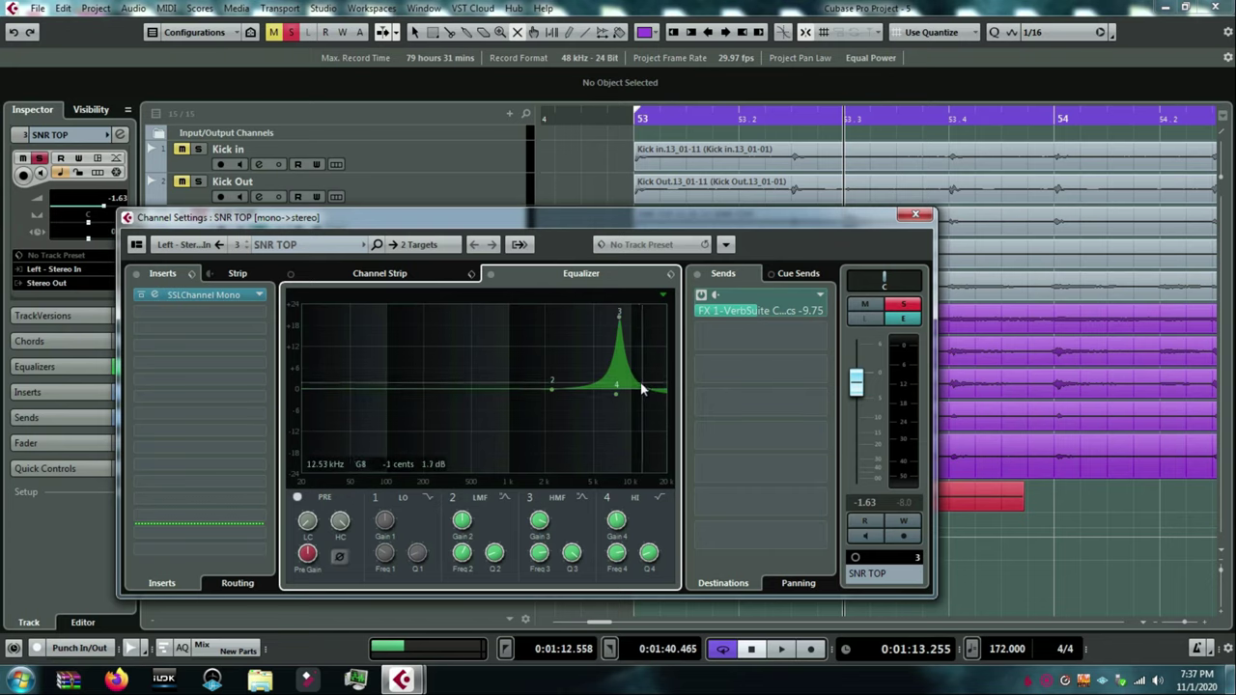
Compare SNR TOP with its EQ bypassed and on during playback, then close its channel settings.
key(space)
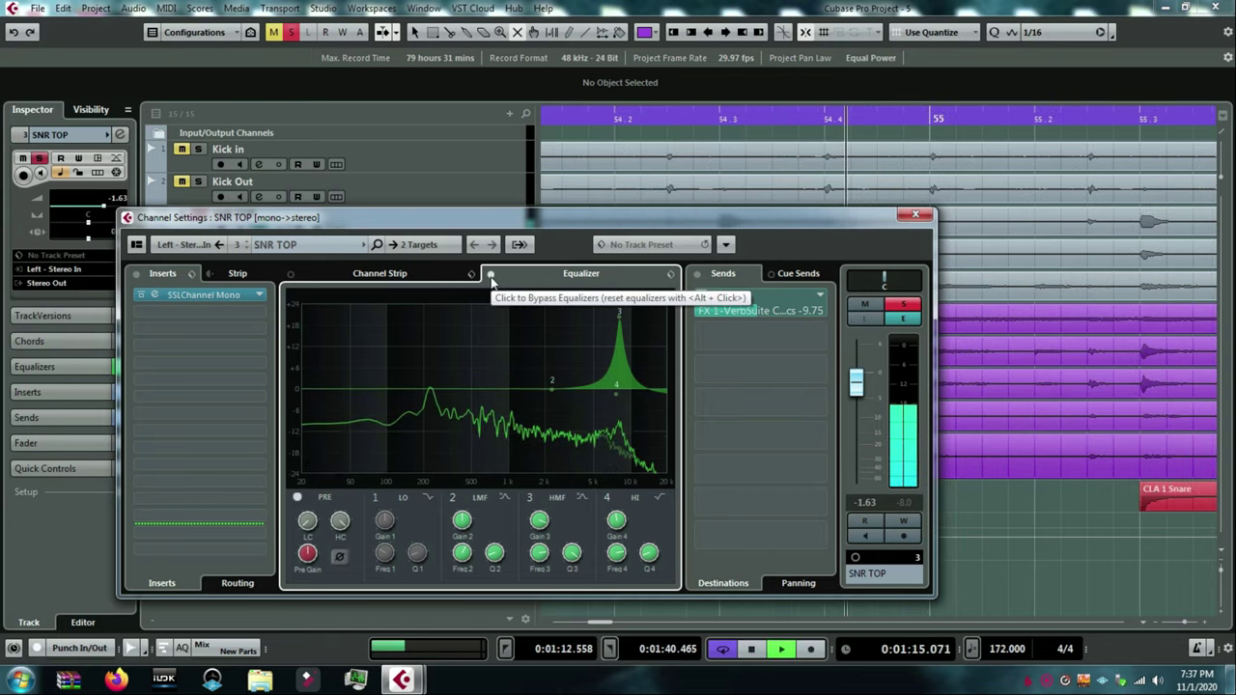
click(490, 275)
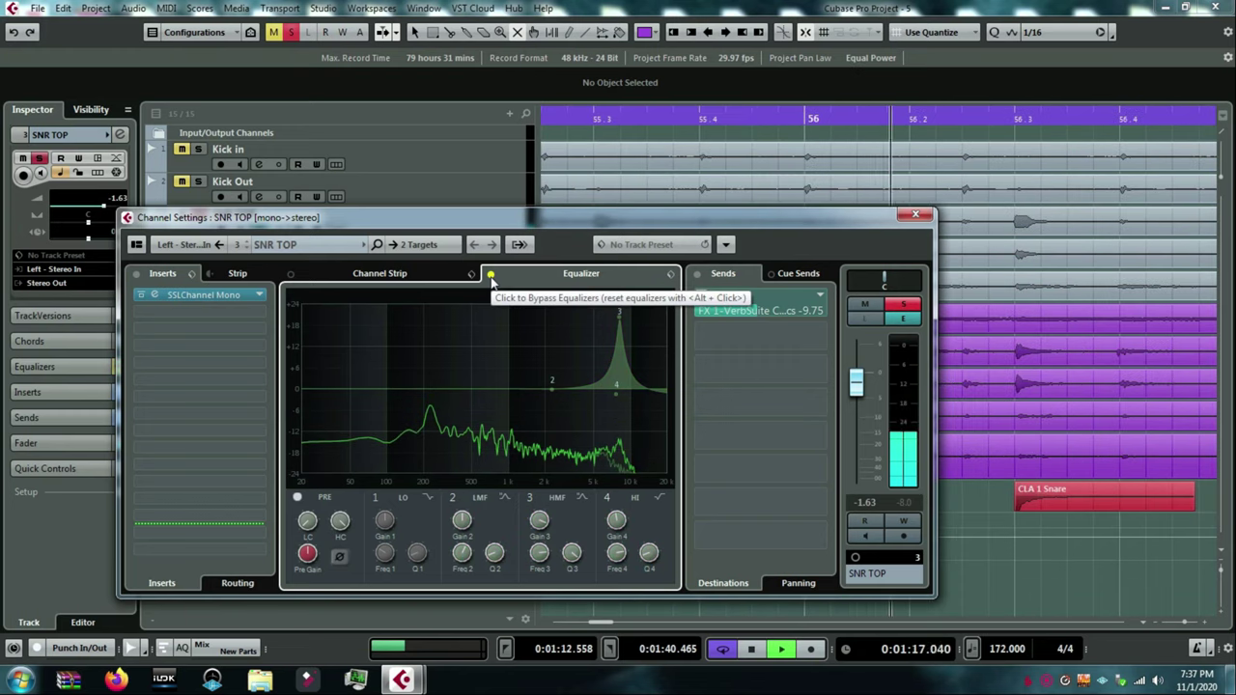
click(491, 276)
key(space)
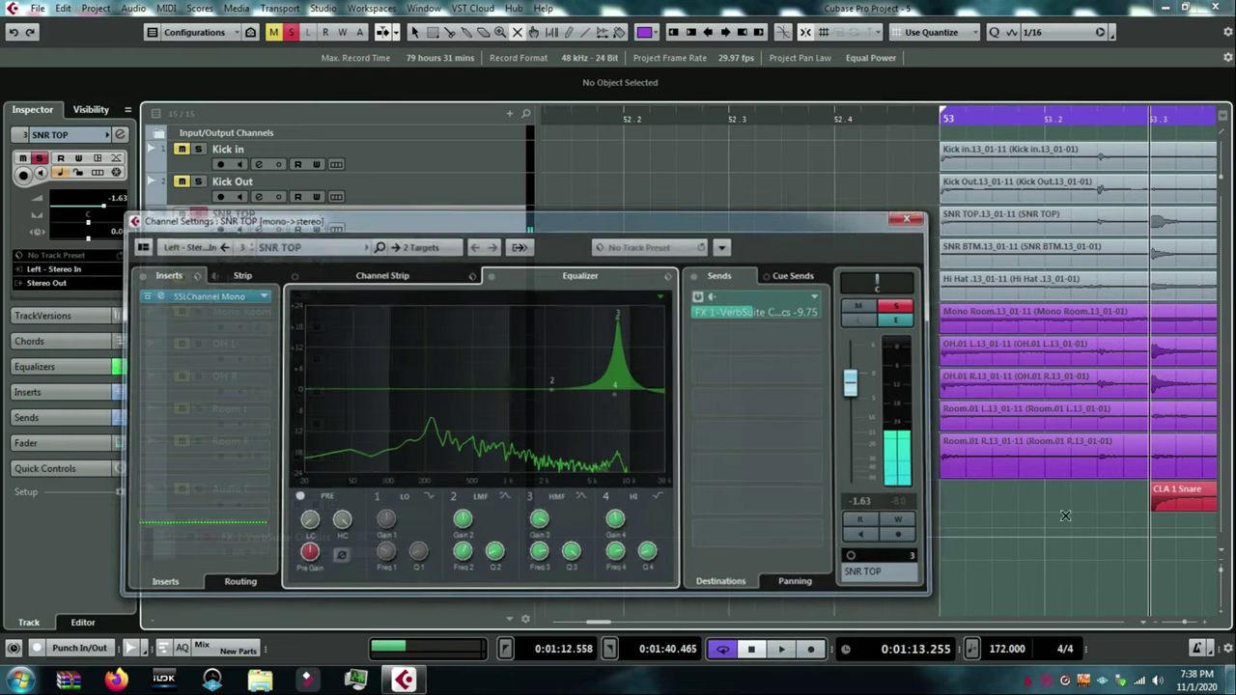
click(915, 214)
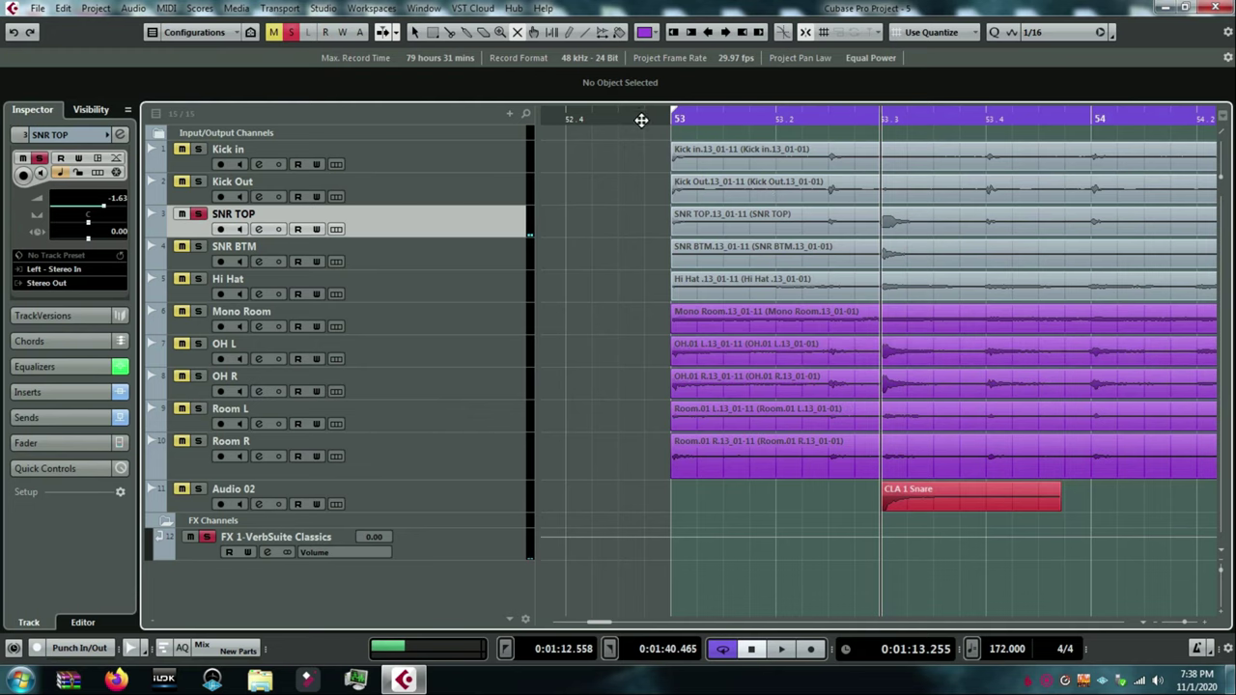
Zoom out to bars 51–64 and switch on SNR BTM's EQ, boosting 11.6 dB near 4.32 kHz.
drag(642, 120, 690, 44)
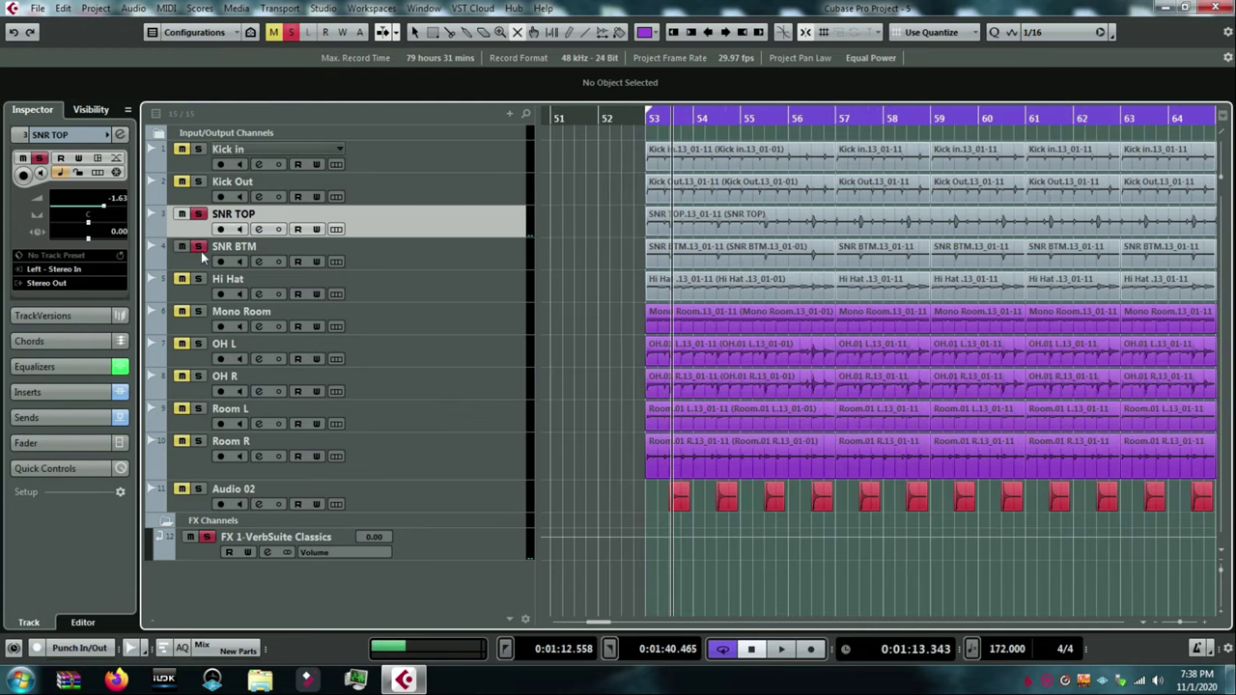
click(258, 263)
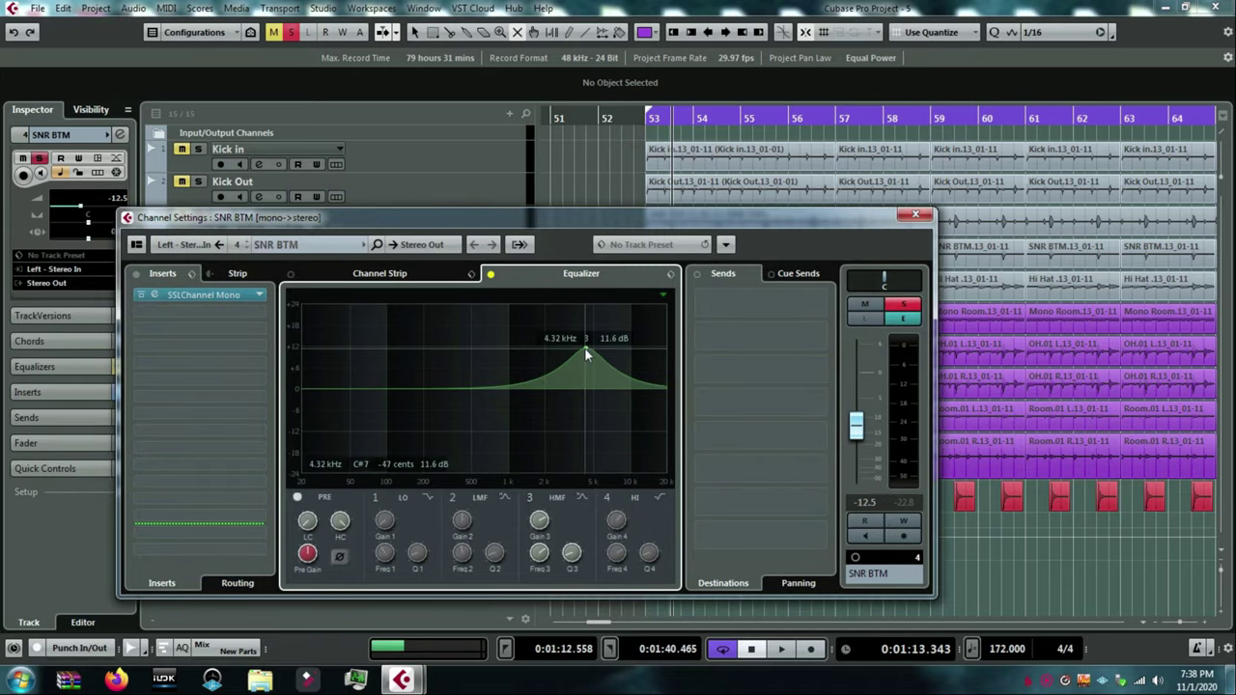
click(584, 349)
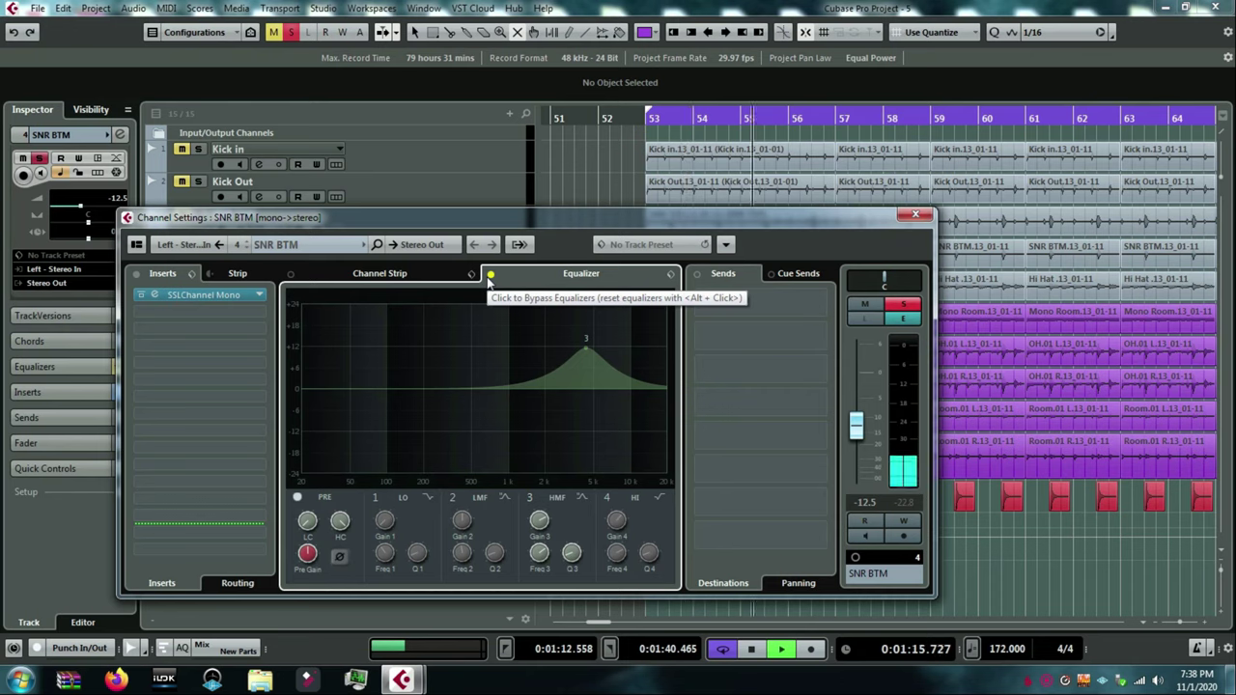
key(space)
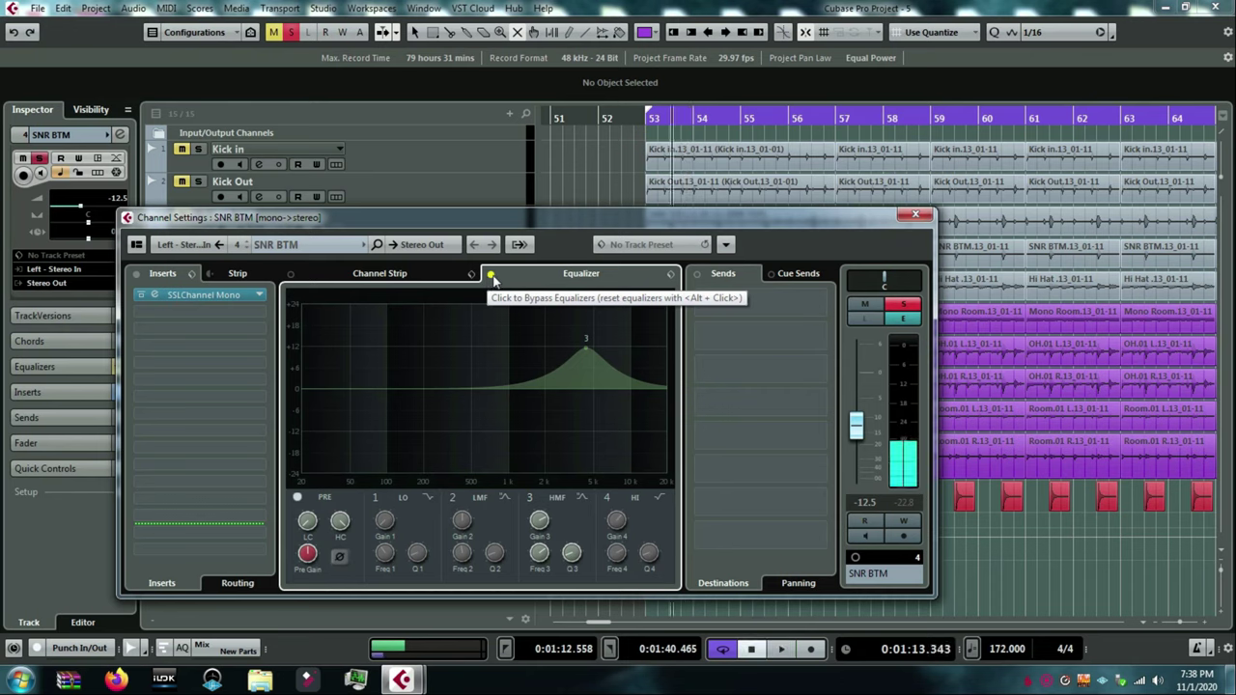
click(491, 274)
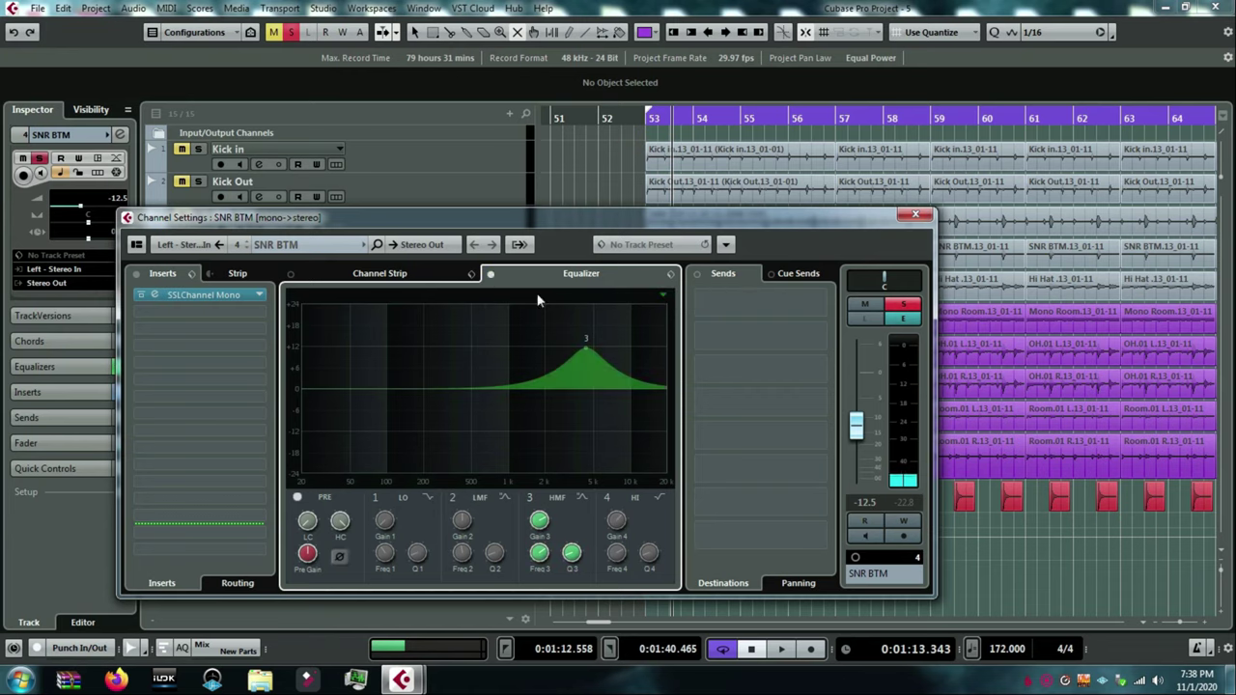
Close SNR BTM's settings, solo SNR TOP and play both snares with the arrangement zoomed out.
key(space)
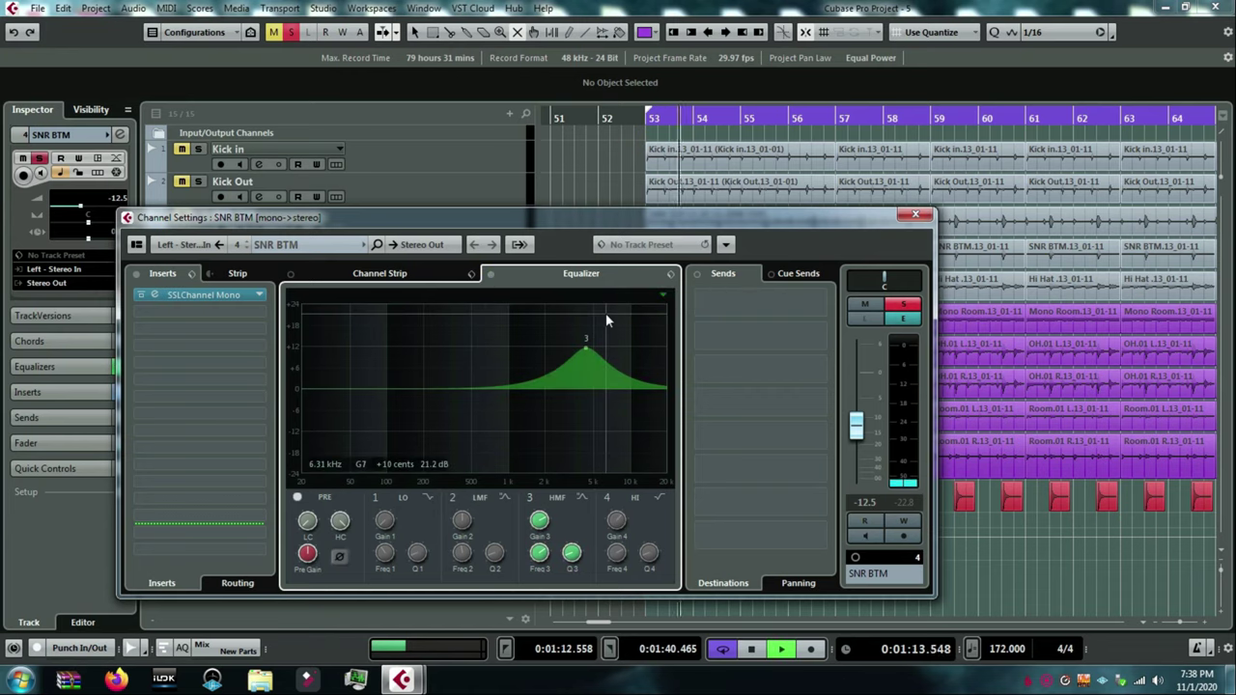
click(915, 215)
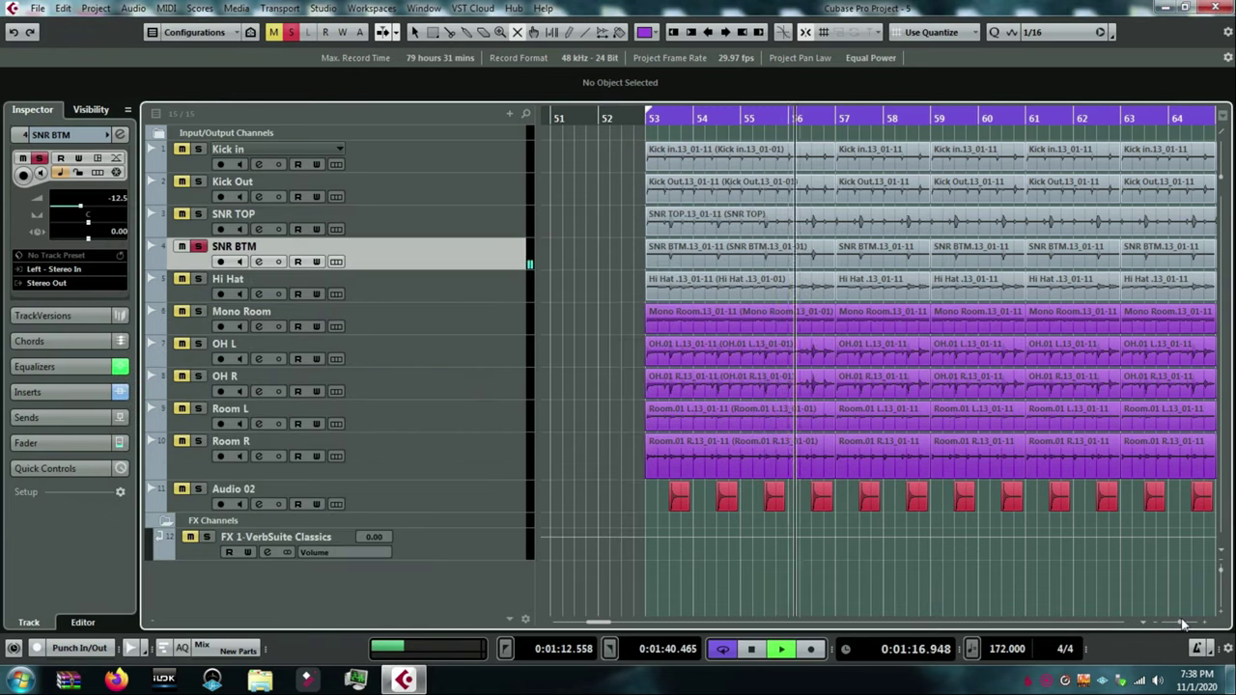
key(space)
click(200, 214)
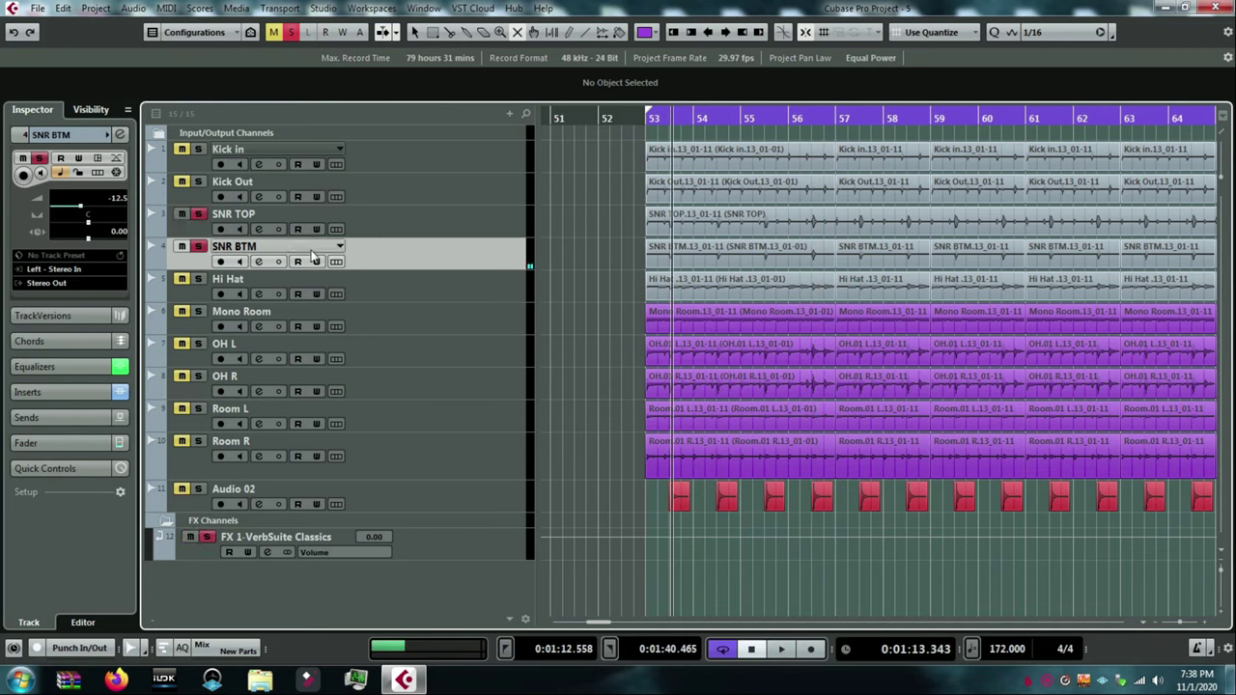
key(space)
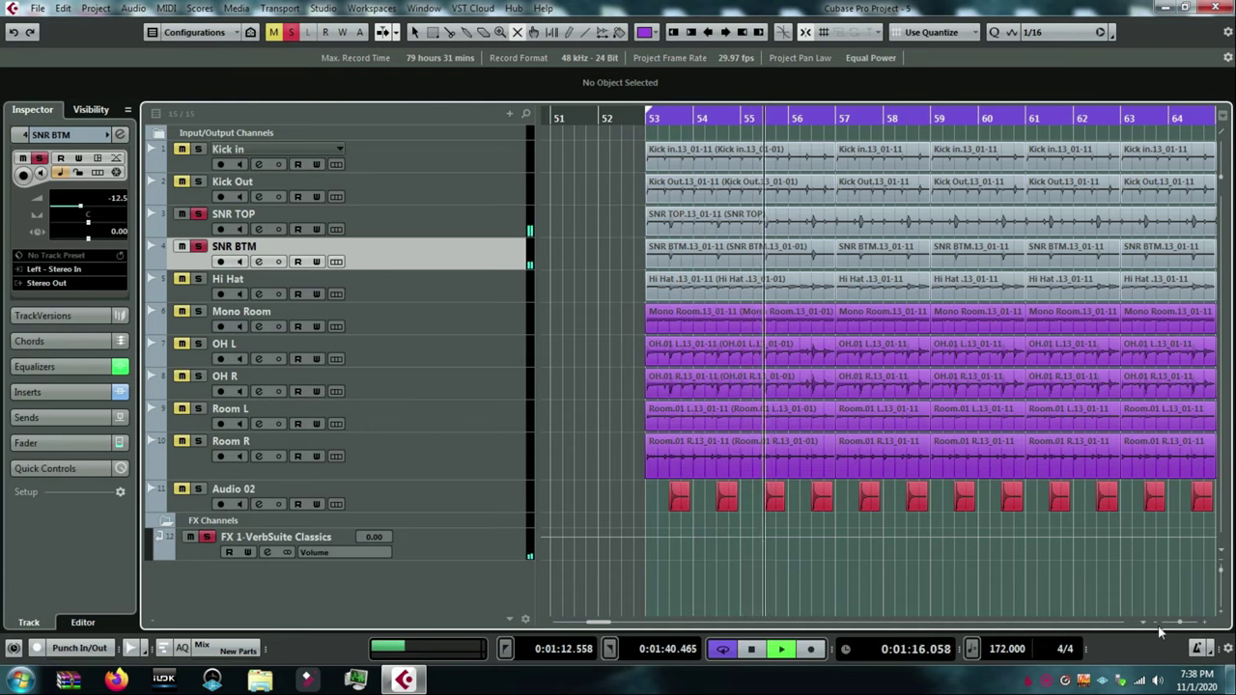
key(g)
key(h)
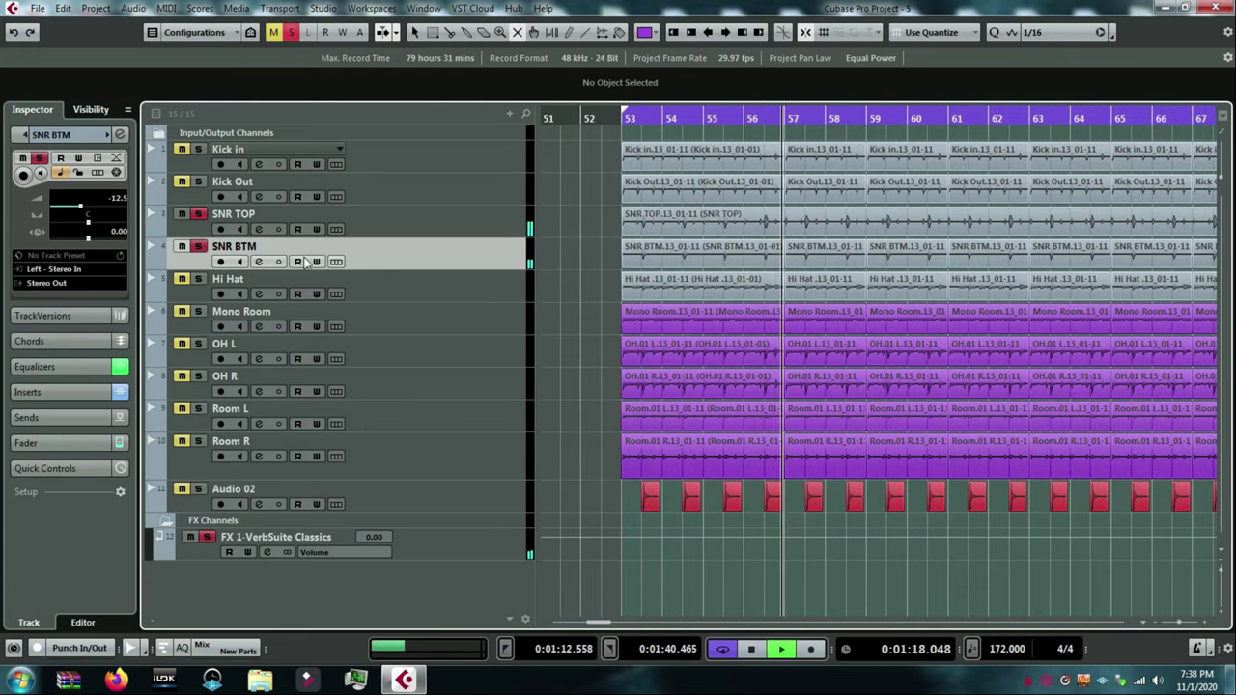
key(space)
Bypass the EQ on SNR TOP and then SNR BTM to compare each snare.
click(258, 229)
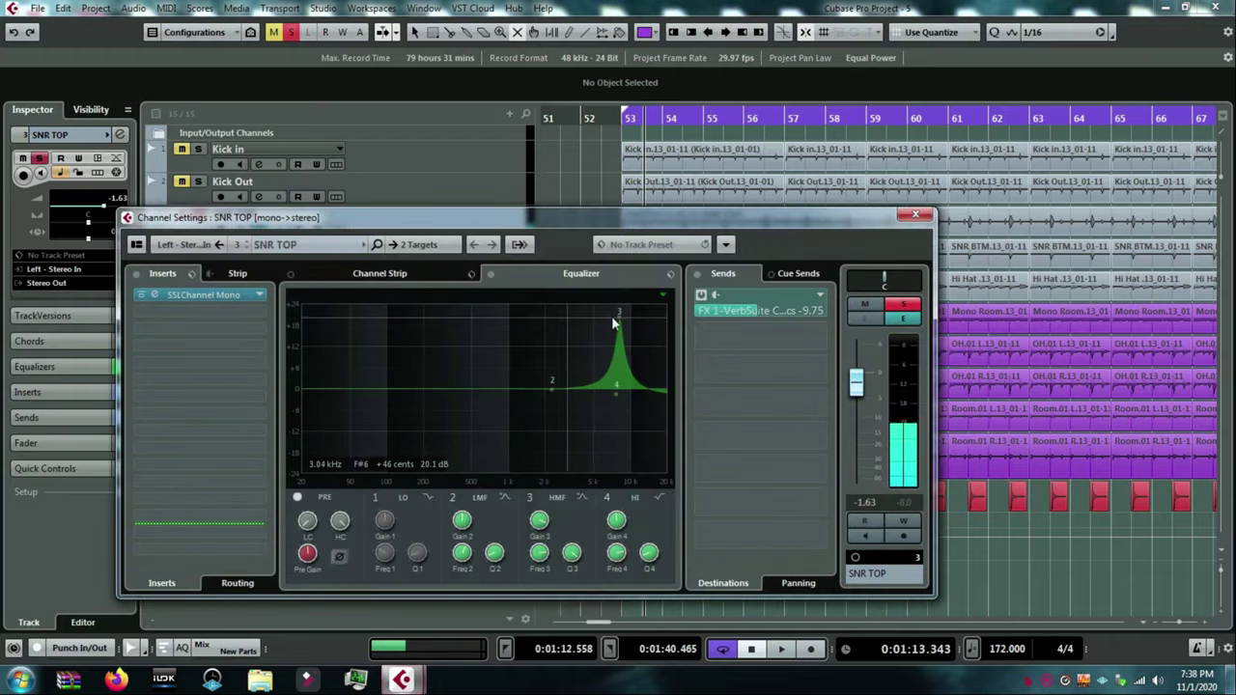
click(491, 276)
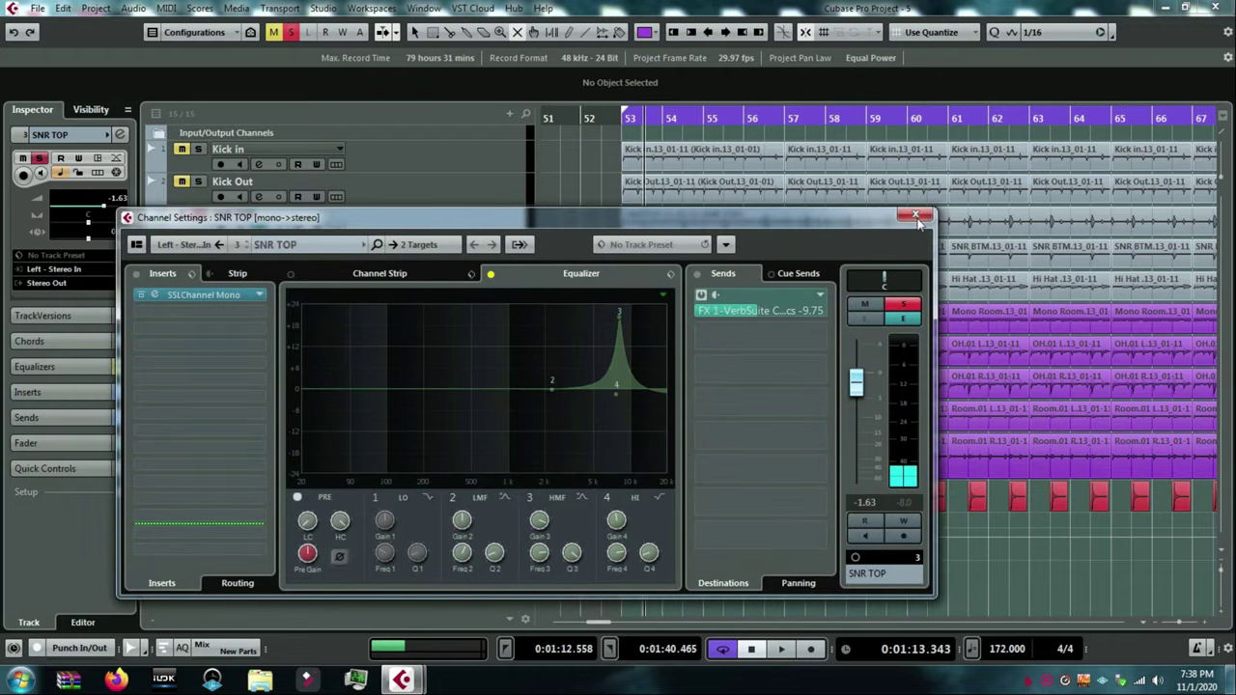
click(916, 216)
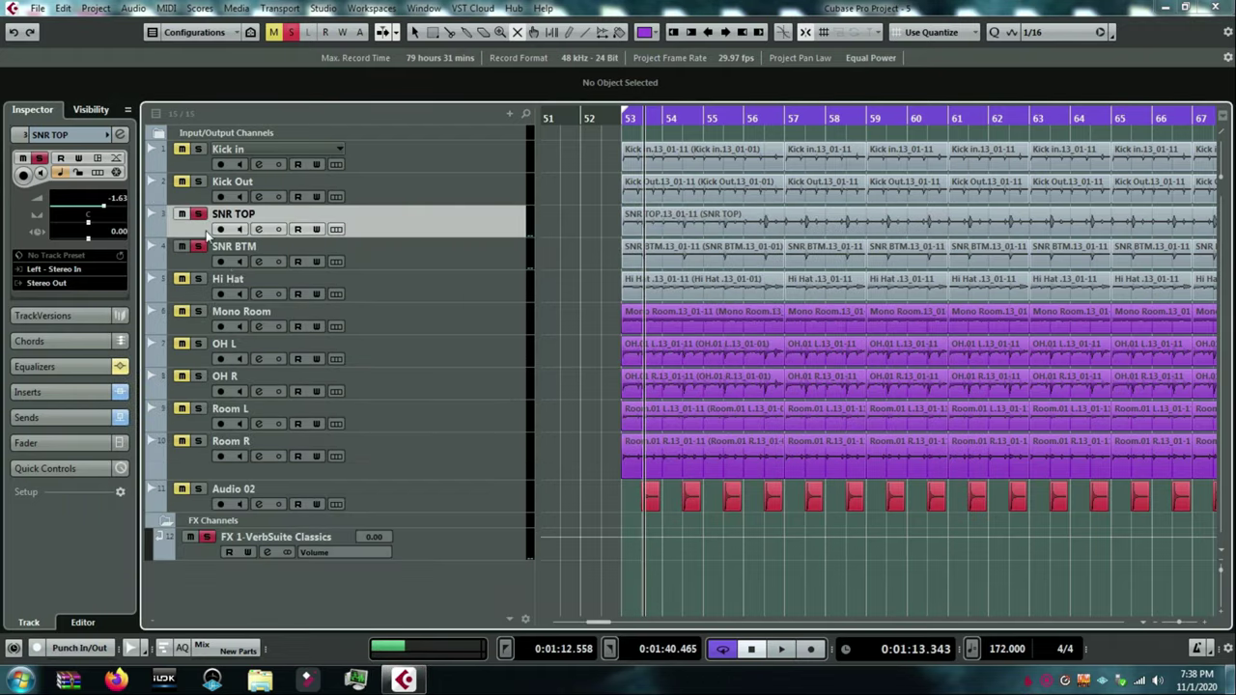
click(257, 261)
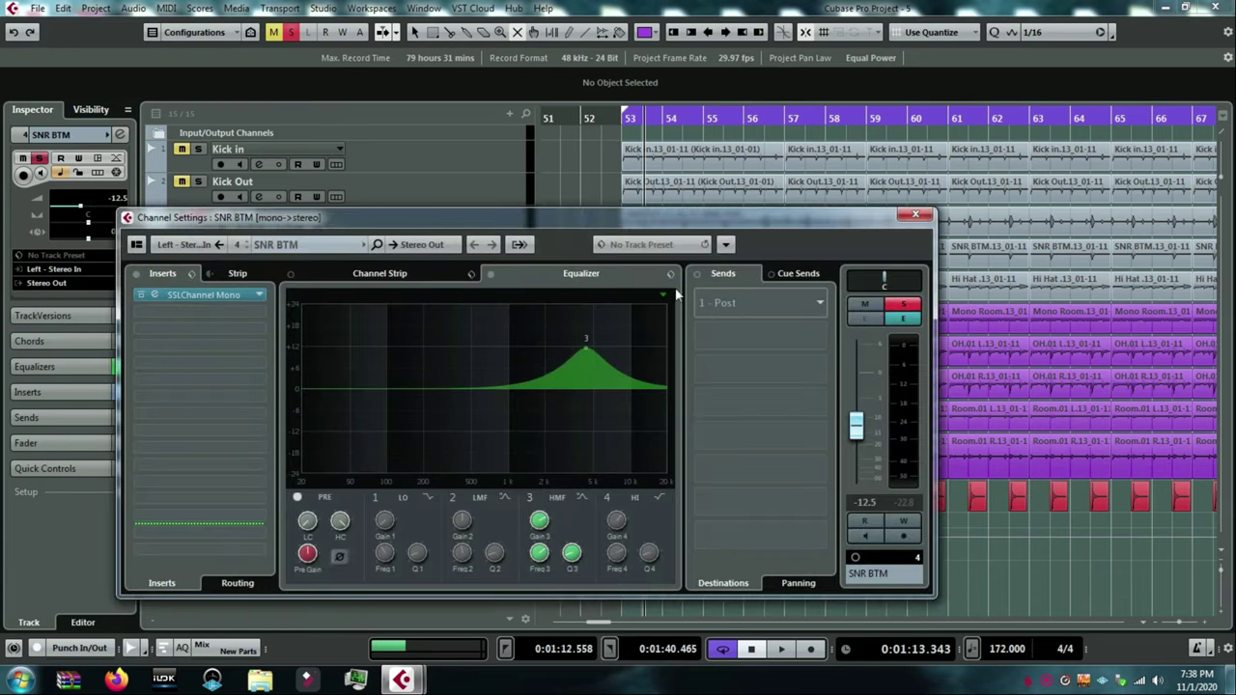
click(488, 274)
click(917, 216)
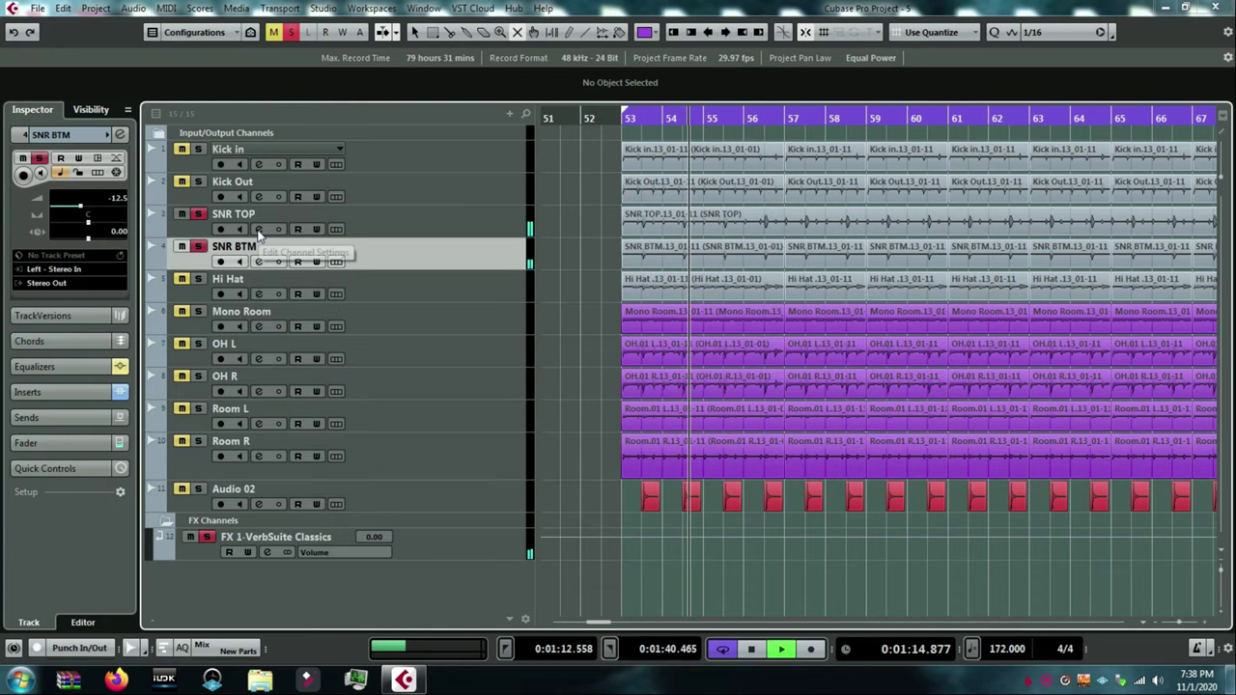
Re-enable SNR BTM's equalizer, stop playback and unsolo SNR TOP.
click(258, 230)
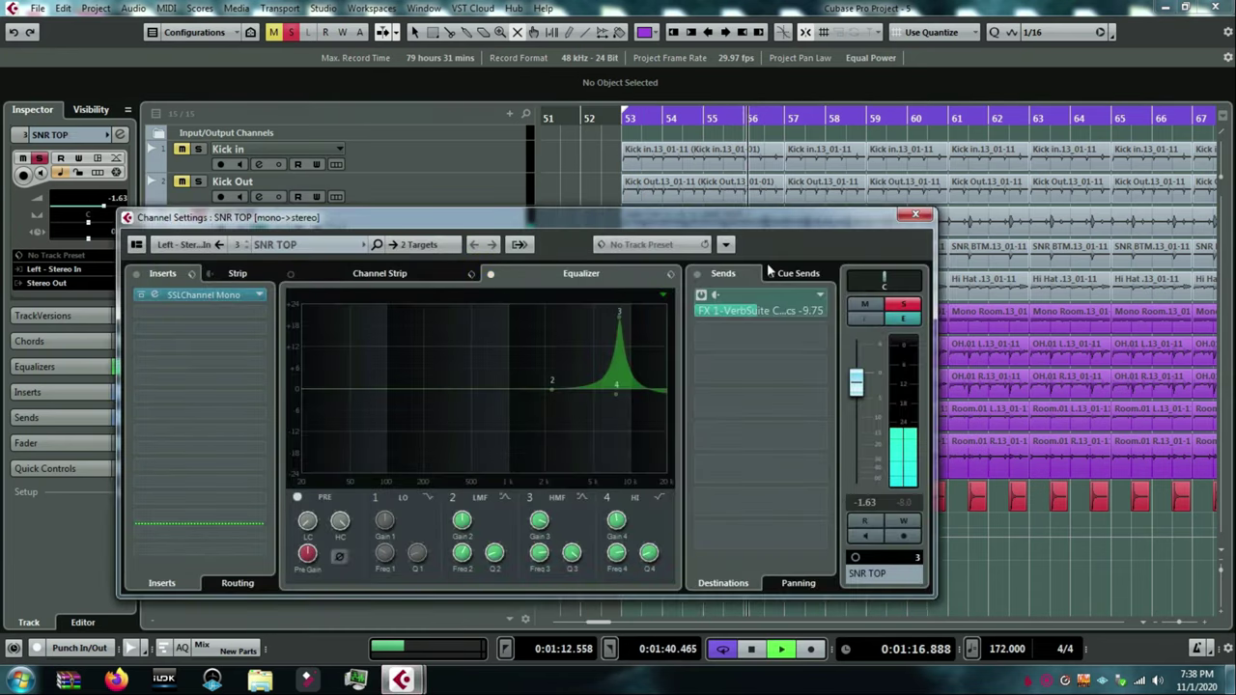
click(916, 215)
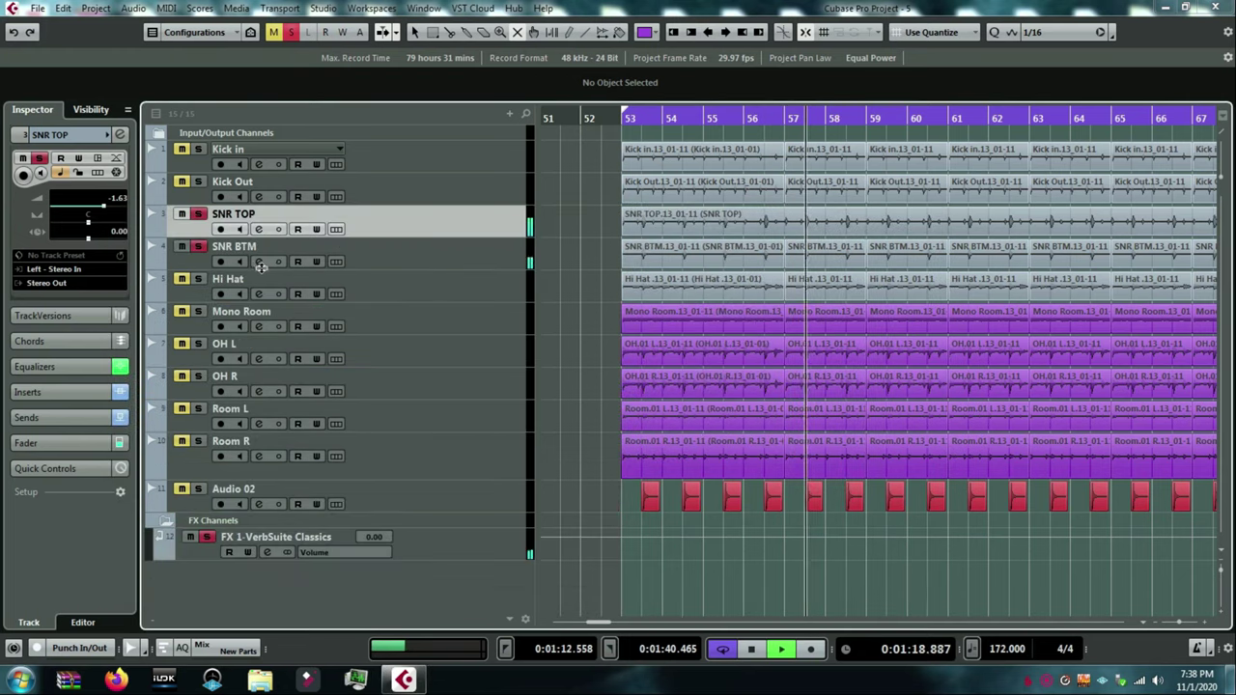
click(260, 264)
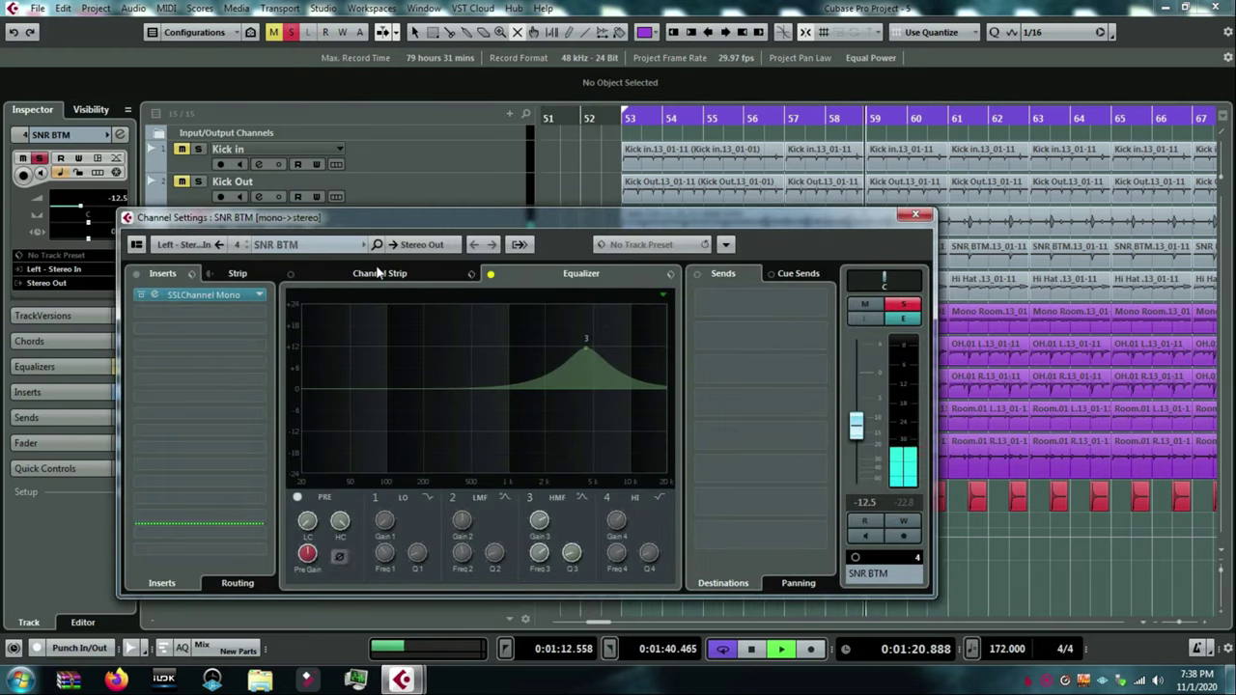
click(491, 276)
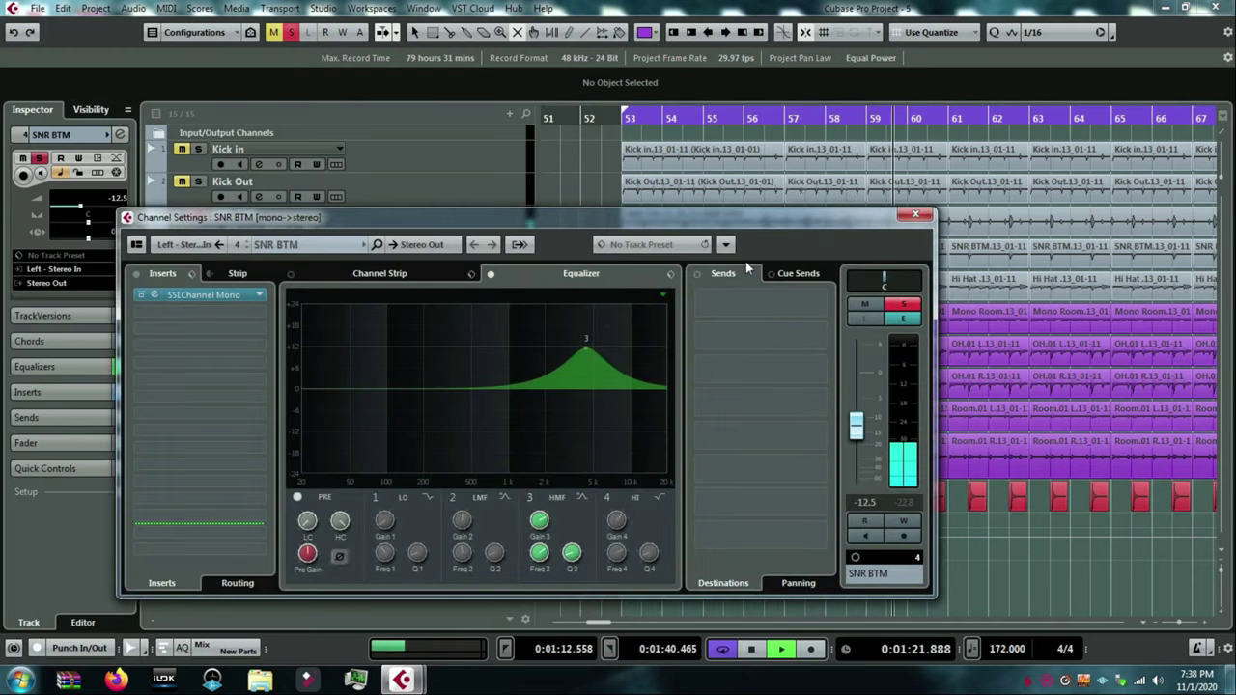
click(927, 216)
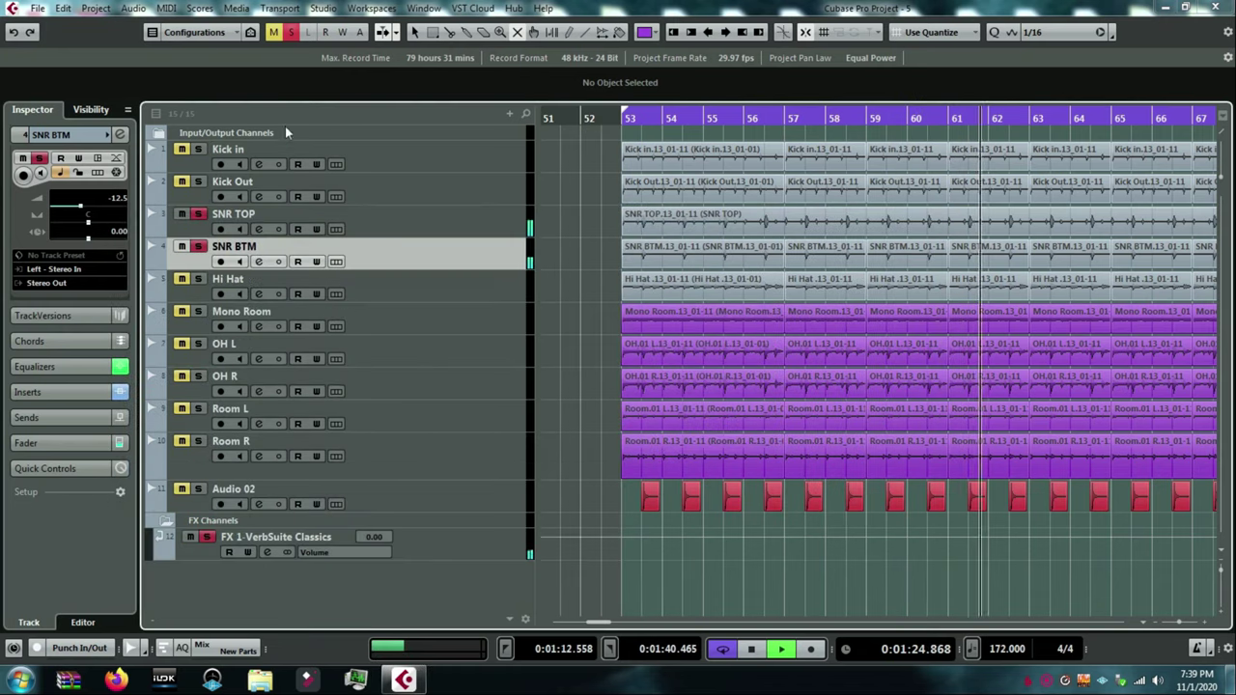
key(space)
click(199, 214)
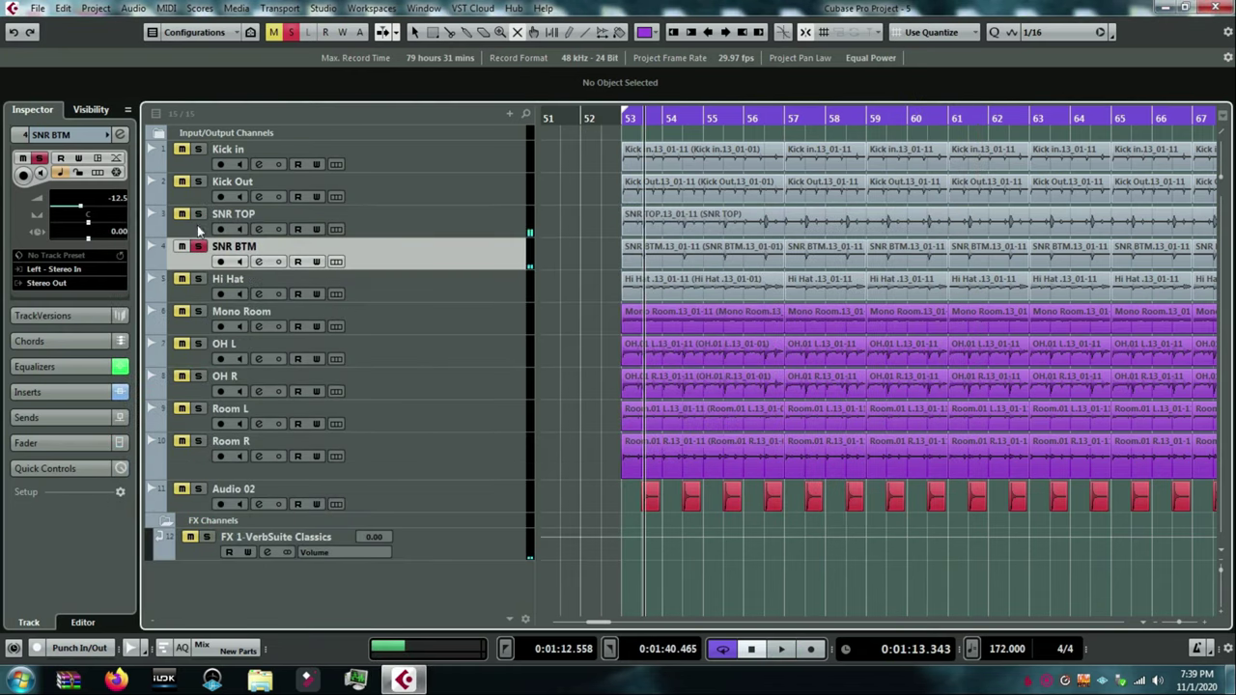
Unsolo SNR BTM and switch on the Kick in channel EQ while playing.
click(198, 247)
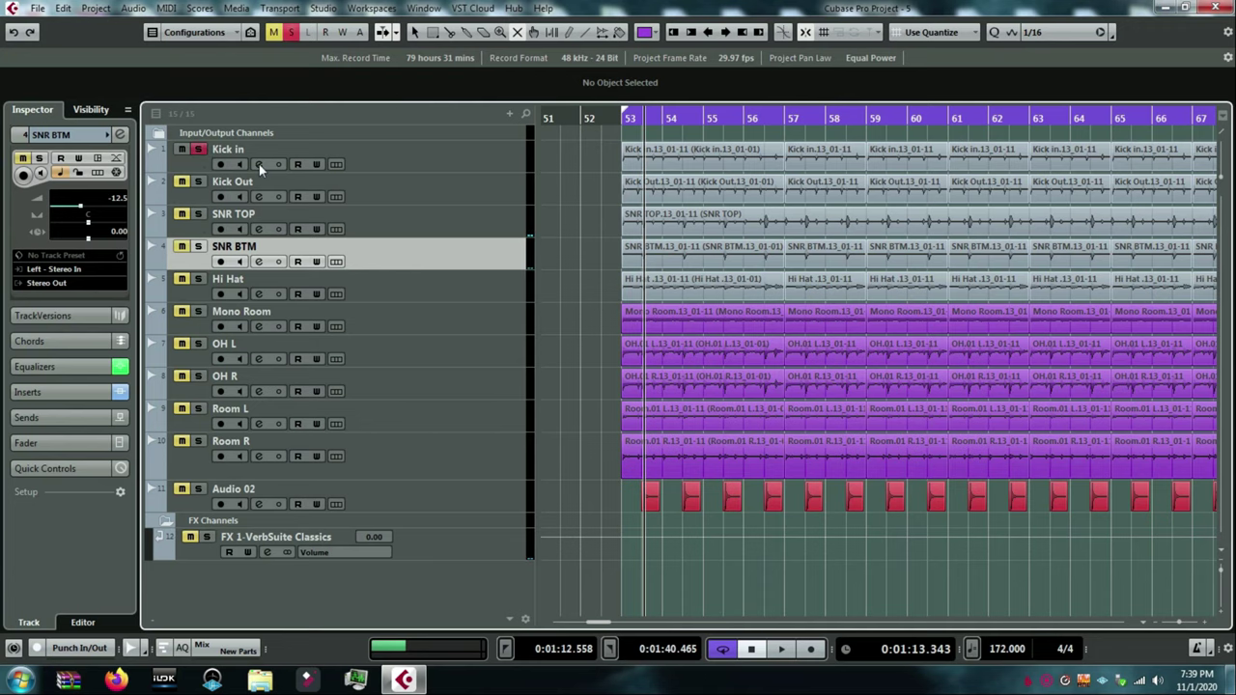
click(258, 164)
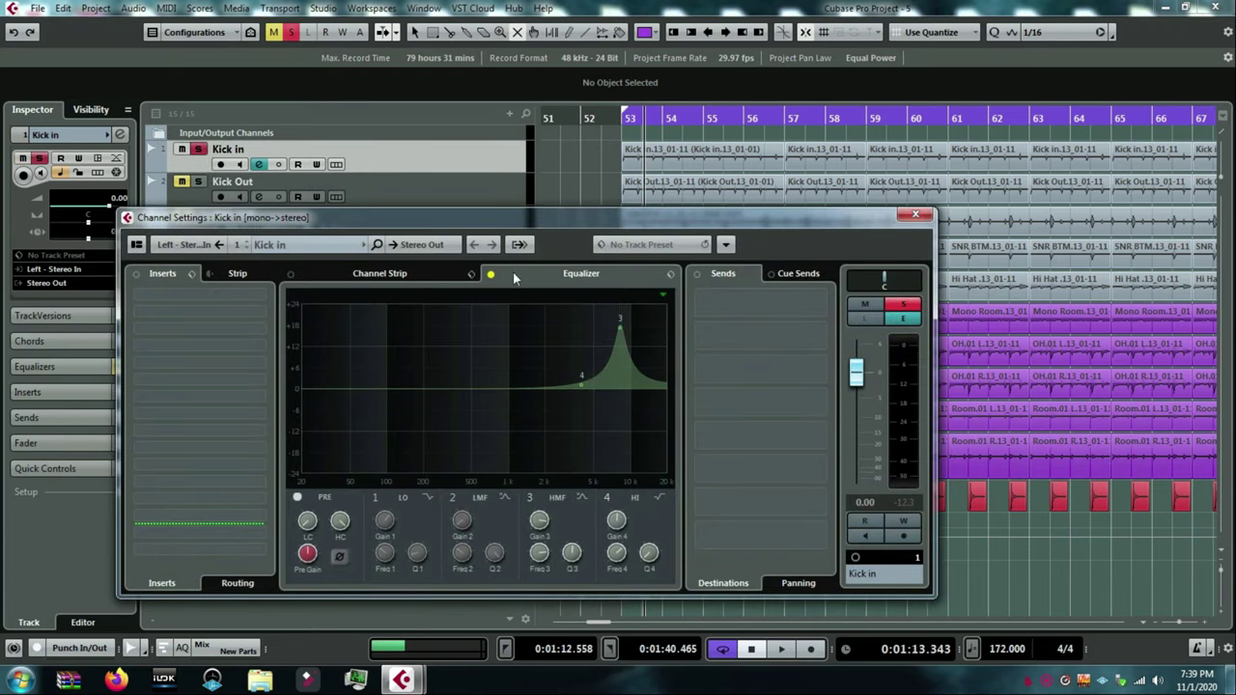
key(space)
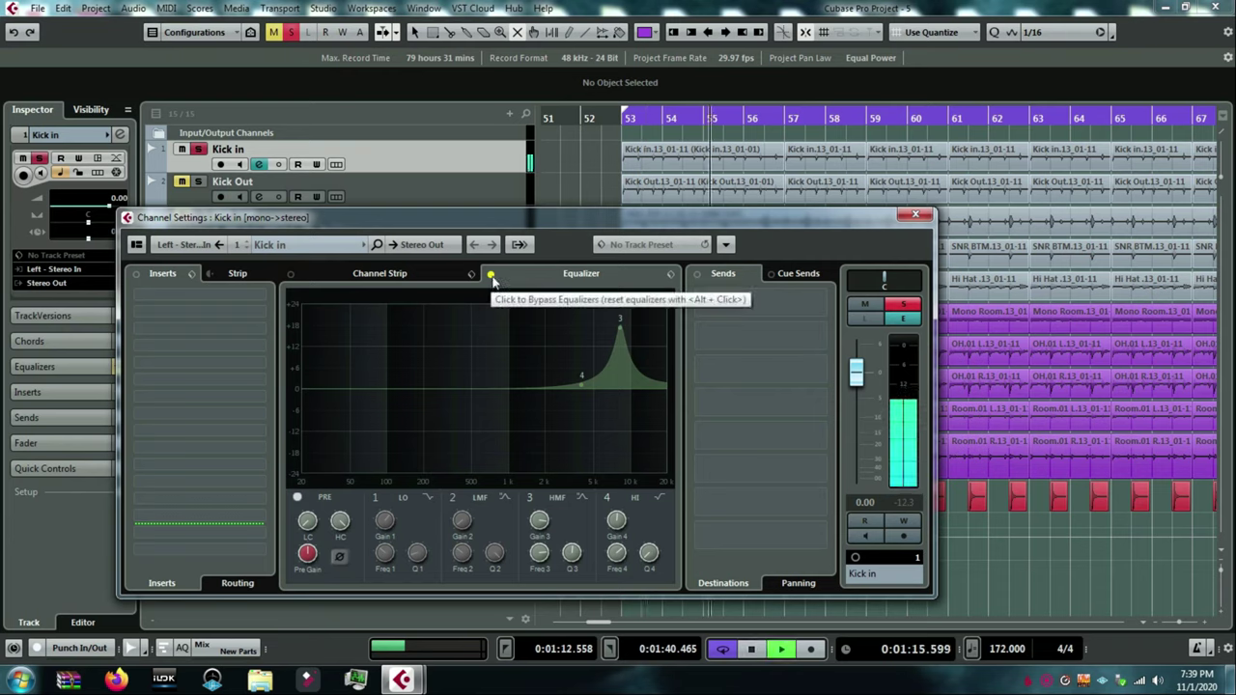
key(space)
click(491, 275)
key(space)
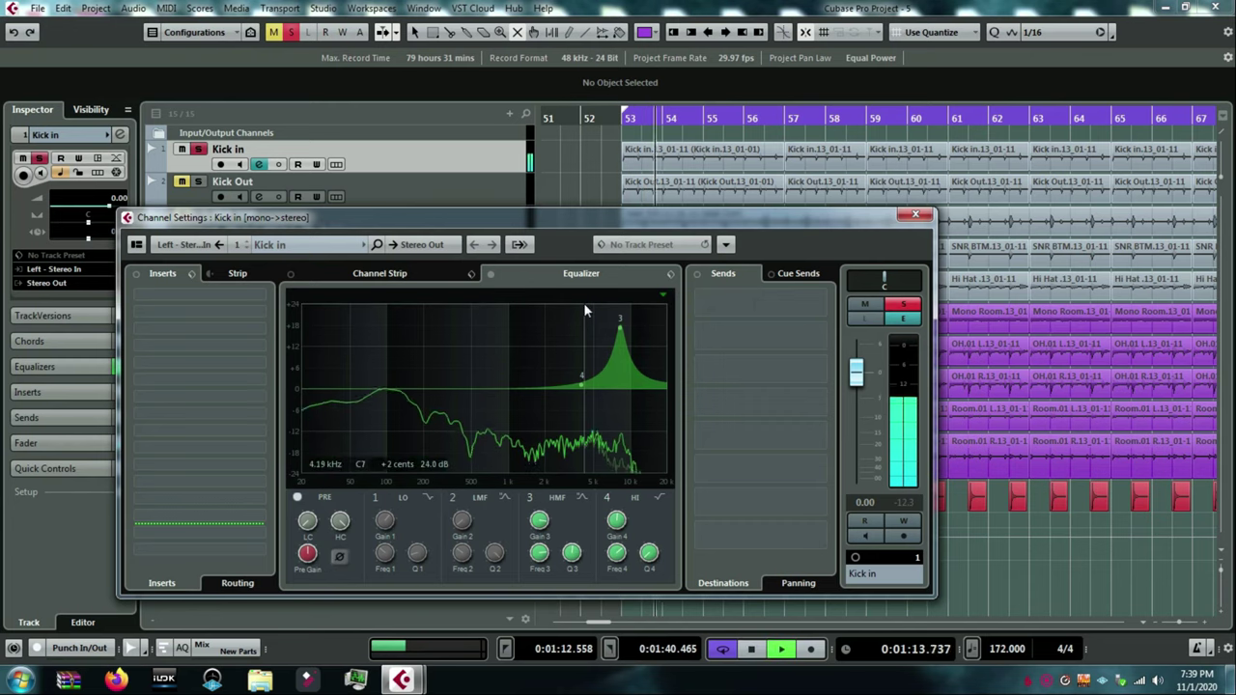
Push the Kick in high band to 24 dB, settle it at 7.97 kHz / 17.2 dB, and A/B it.
mouse_move(622, 333)
mouse_down()
mouse_move(616, 299)
mouse_move(624, 311)
mouse_up()
key(space)
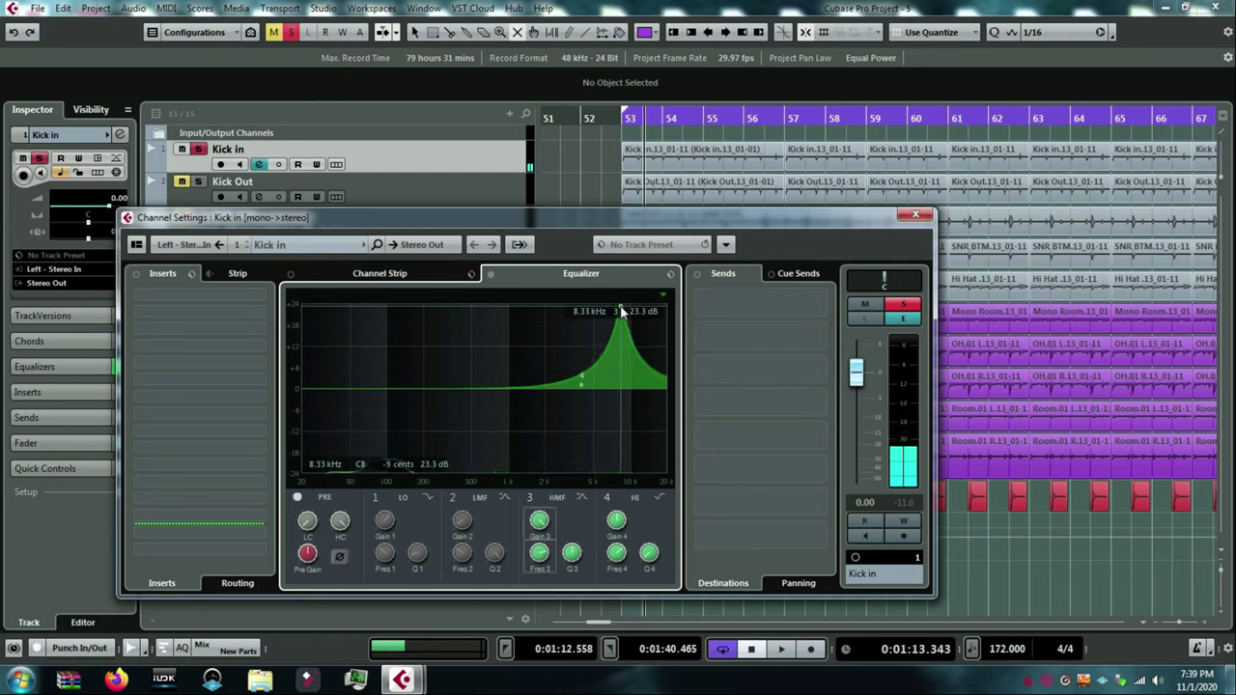
key(space)
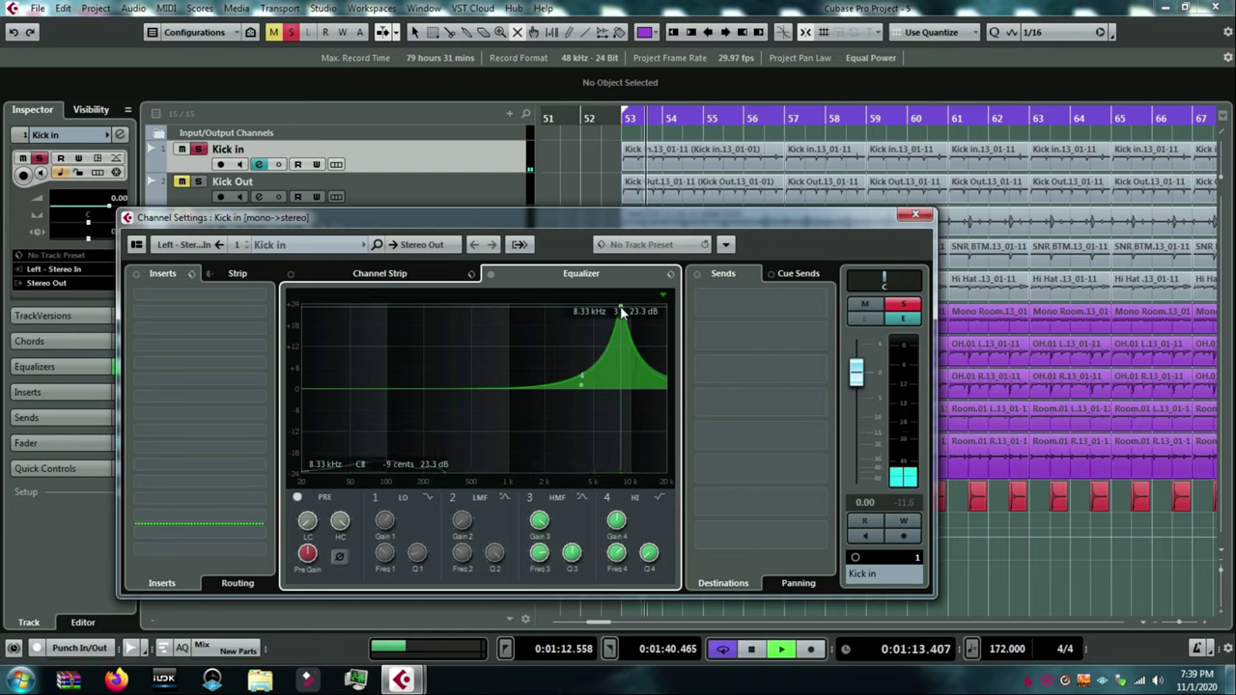
mouse_move(623, 311)
mouse_down()
mouse_move(620, 338)
mouse_move(623, 315)
mouse_up()
click(490, 276)
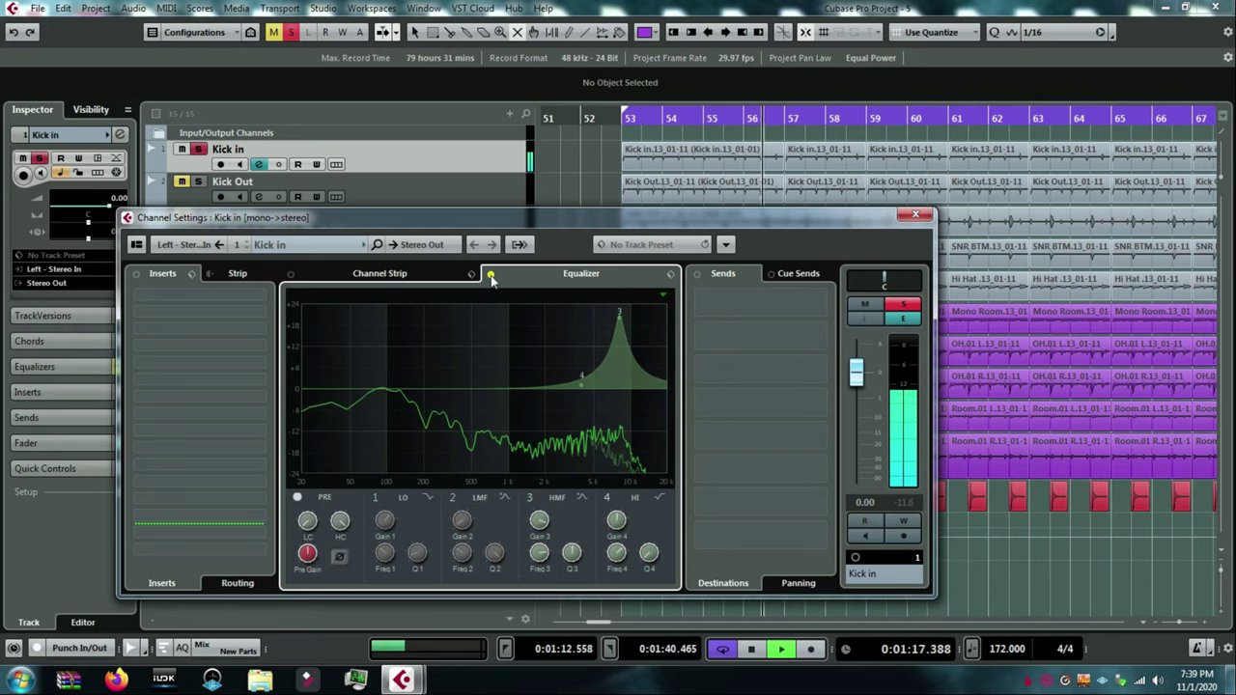
click(491, 276)
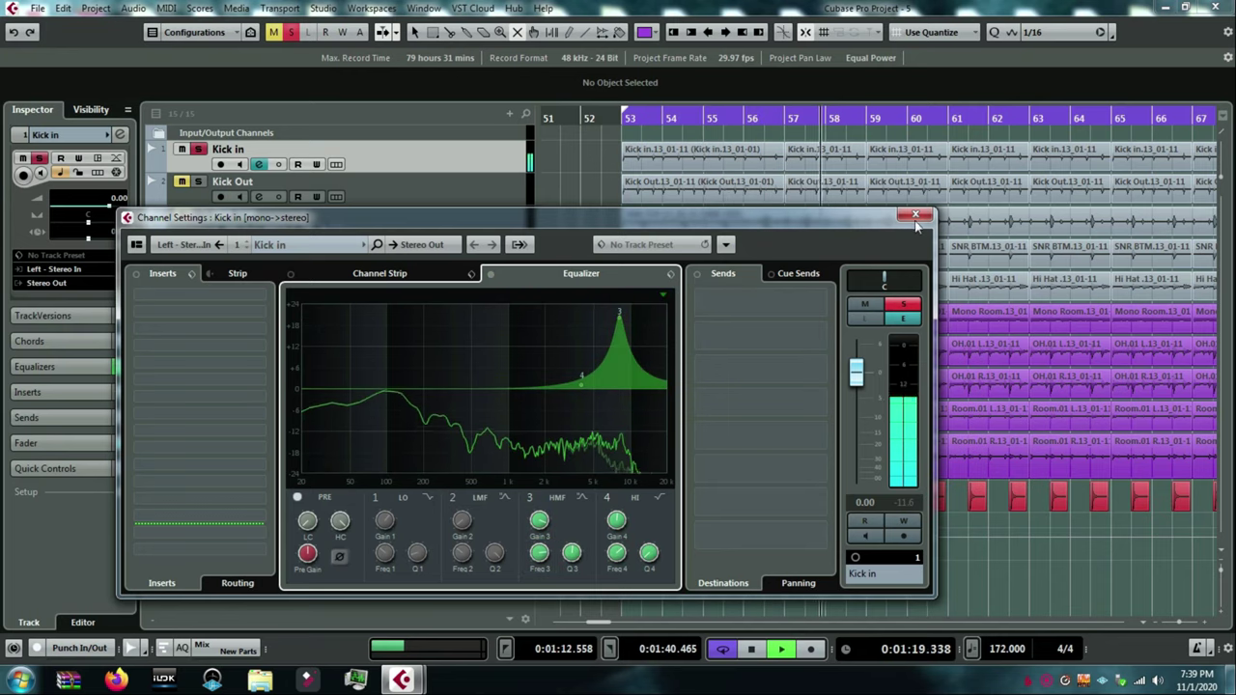
key(space)
key(Down)
key(Down)
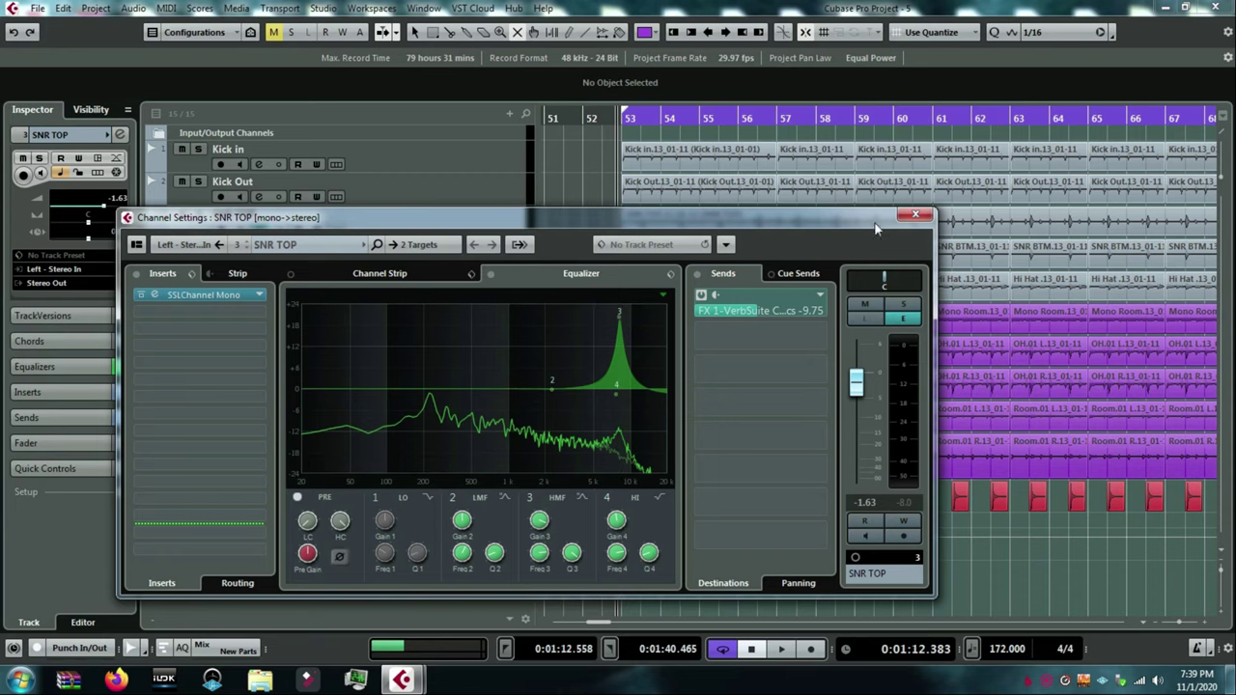
Close SNR TOP's settings, solo the Audio 02 snare sample and zoom in near bar 54.
click(917, 214)
key(Up)
key(Up)
key(h)
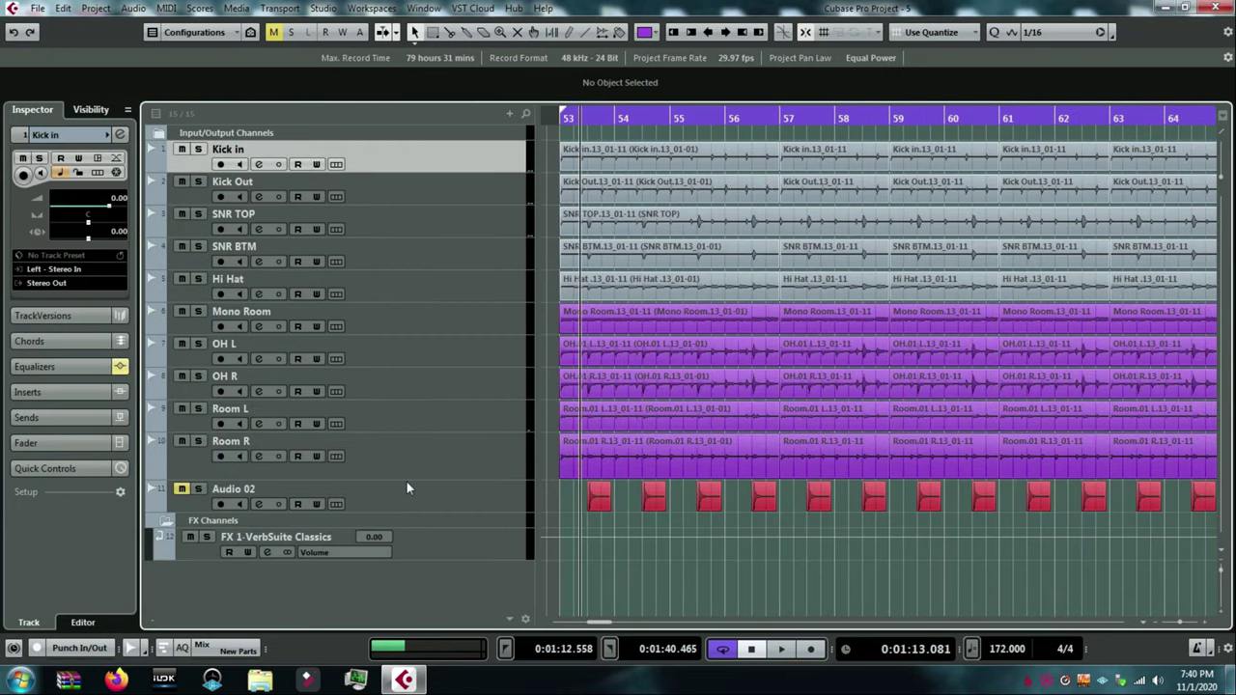
click(198, 490)
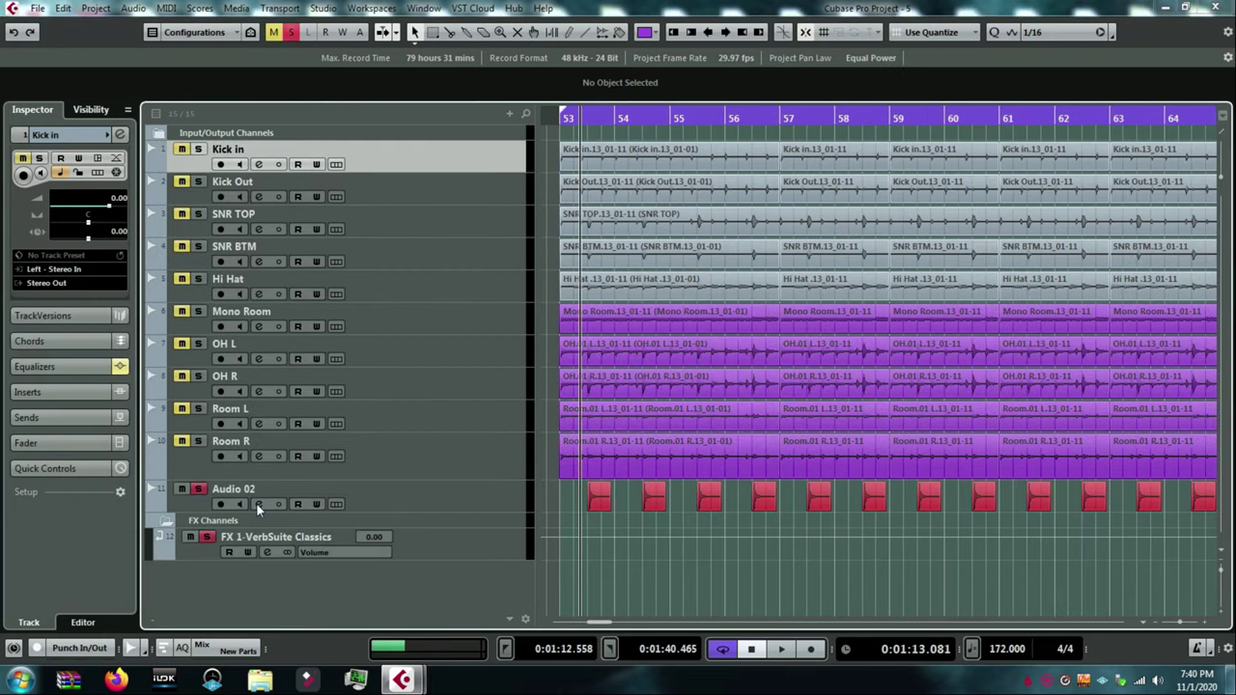
click(257, 503)
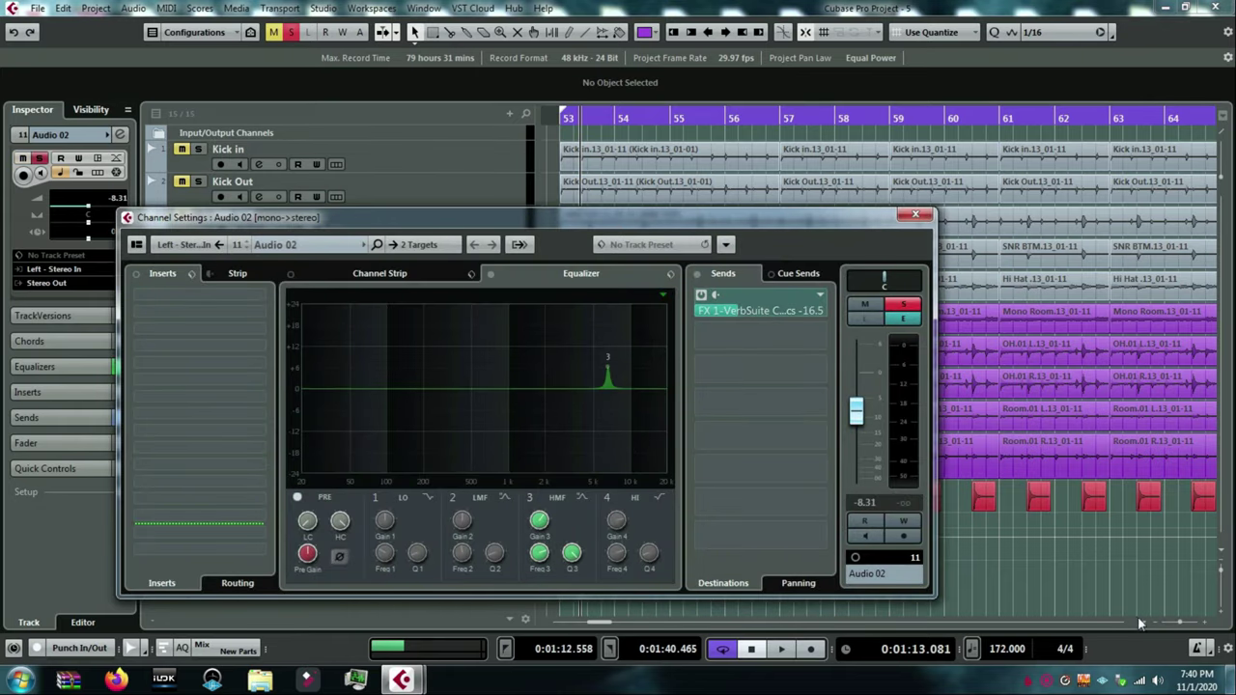
key(e)
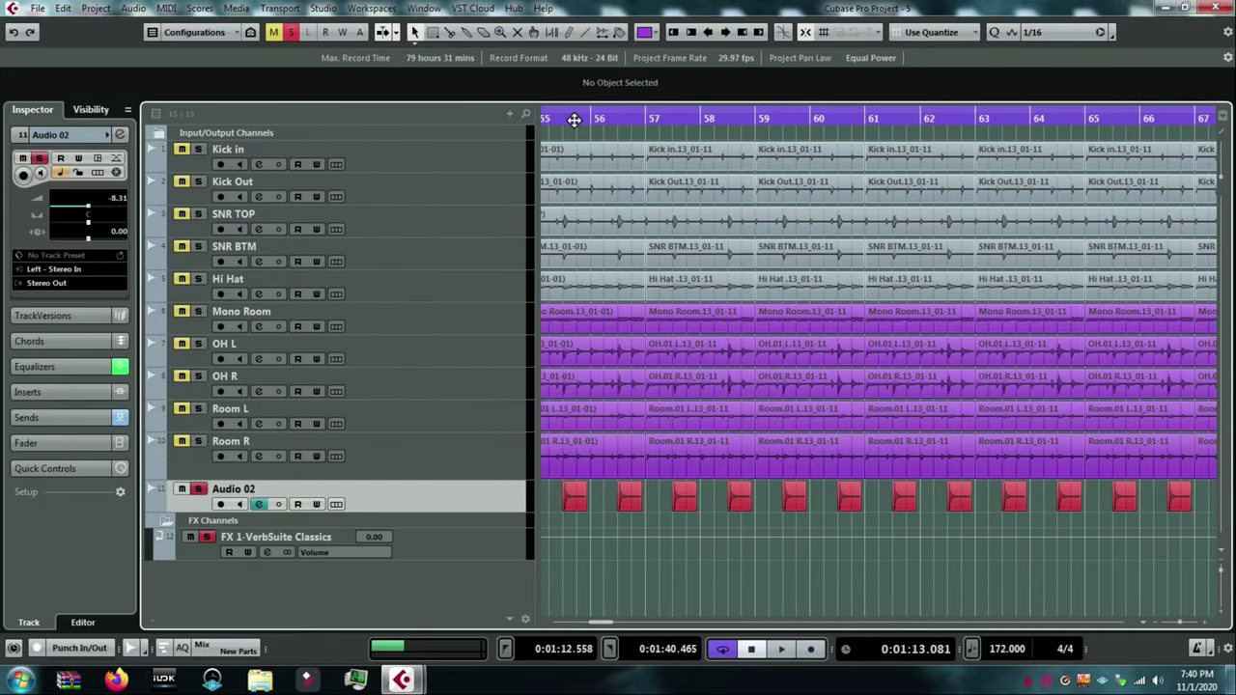
drag(538, 118, 605, 151)
Raise Audio 02's band-3 EQ boost to about 13.7 dB at 7.85 kHz and listen to it.
key(space)
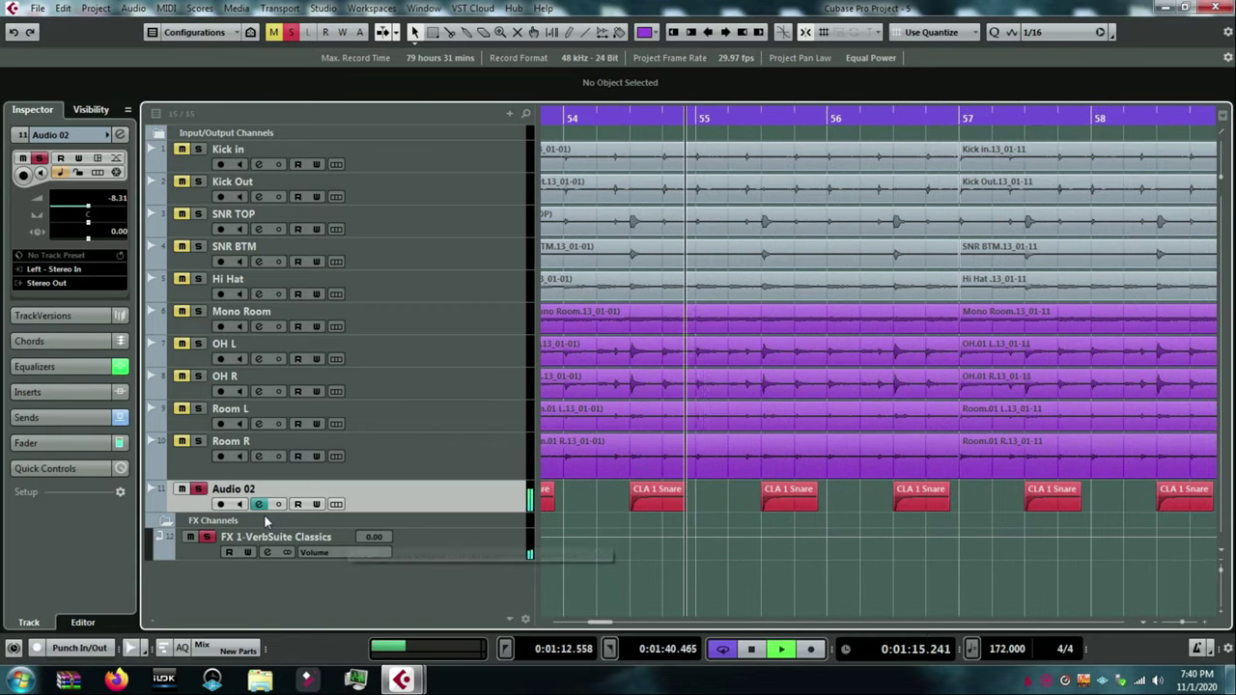
click(260, 505)
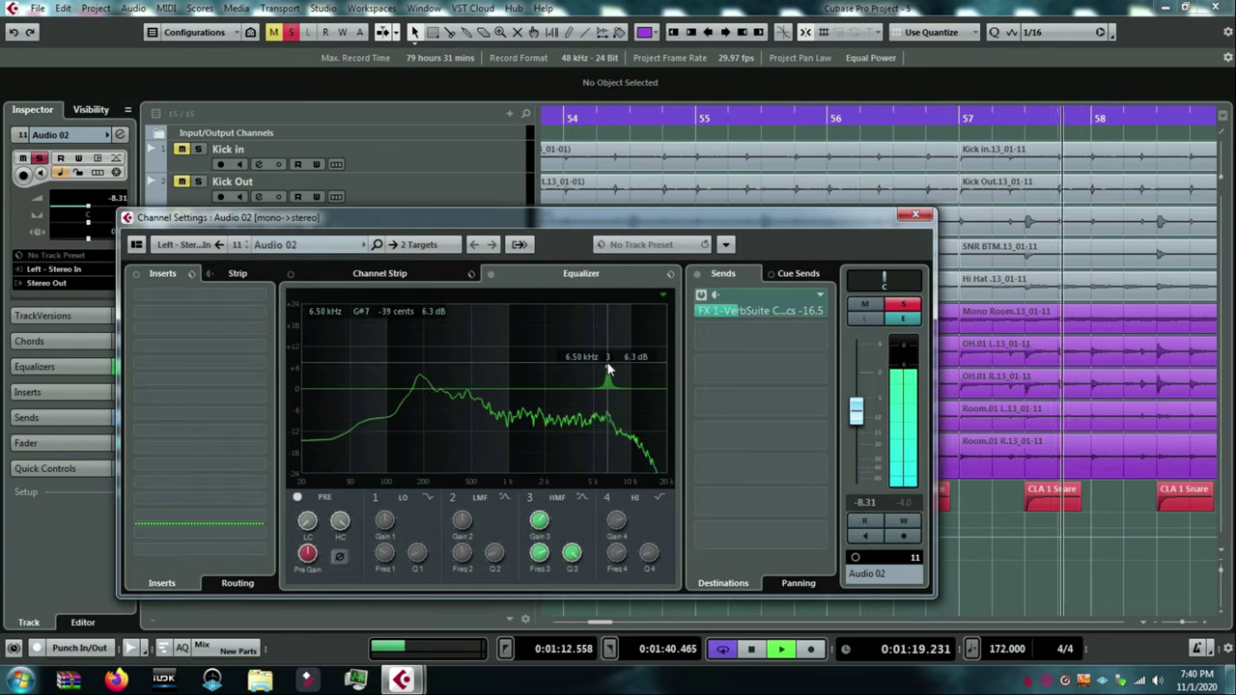
key(space)
drag(607, 368, 623, 343)
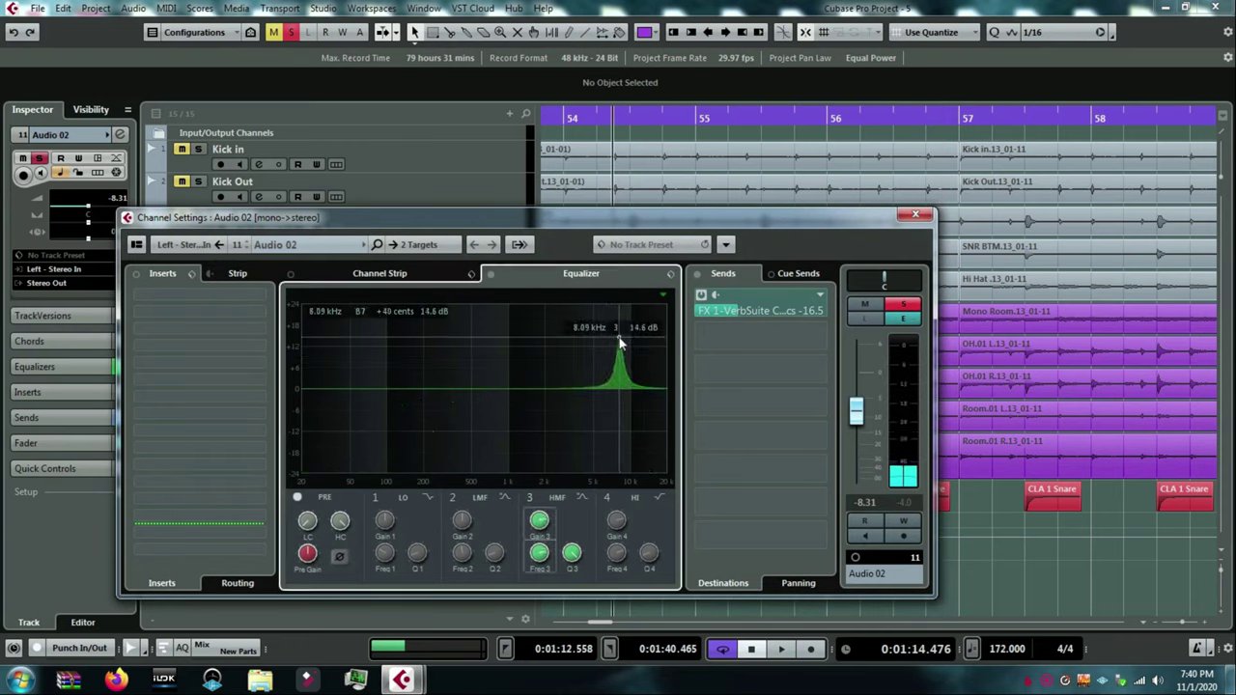
key(space)
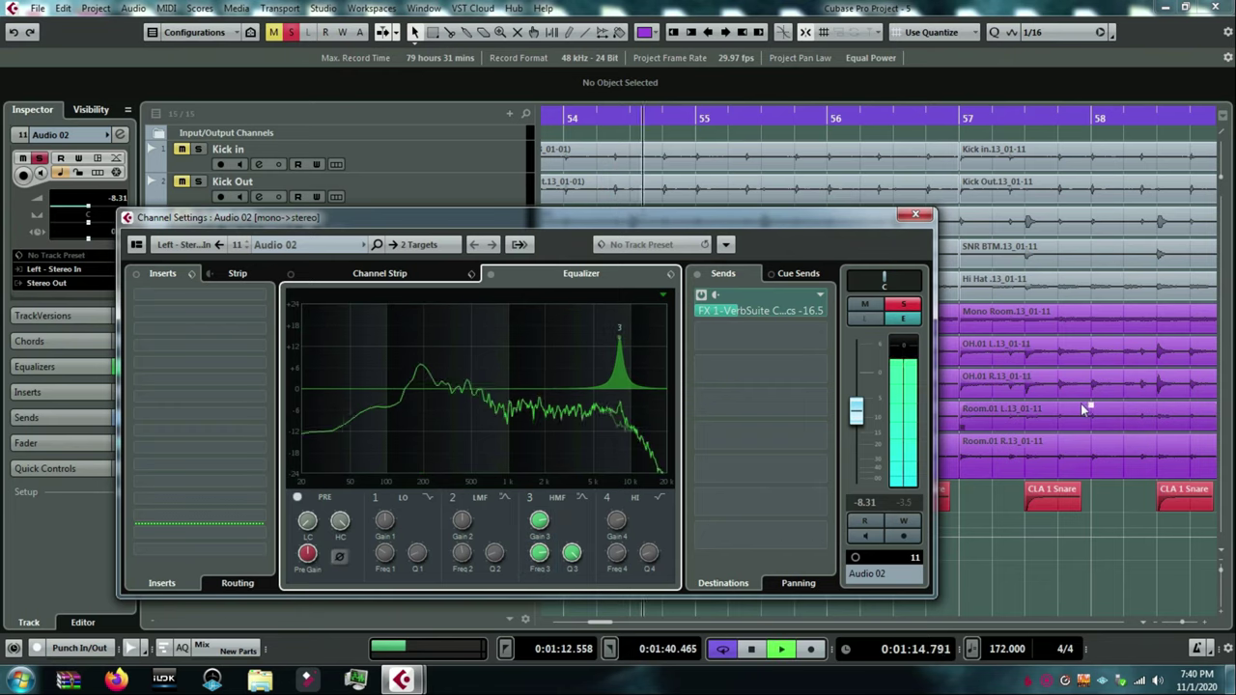
click(915, 215)
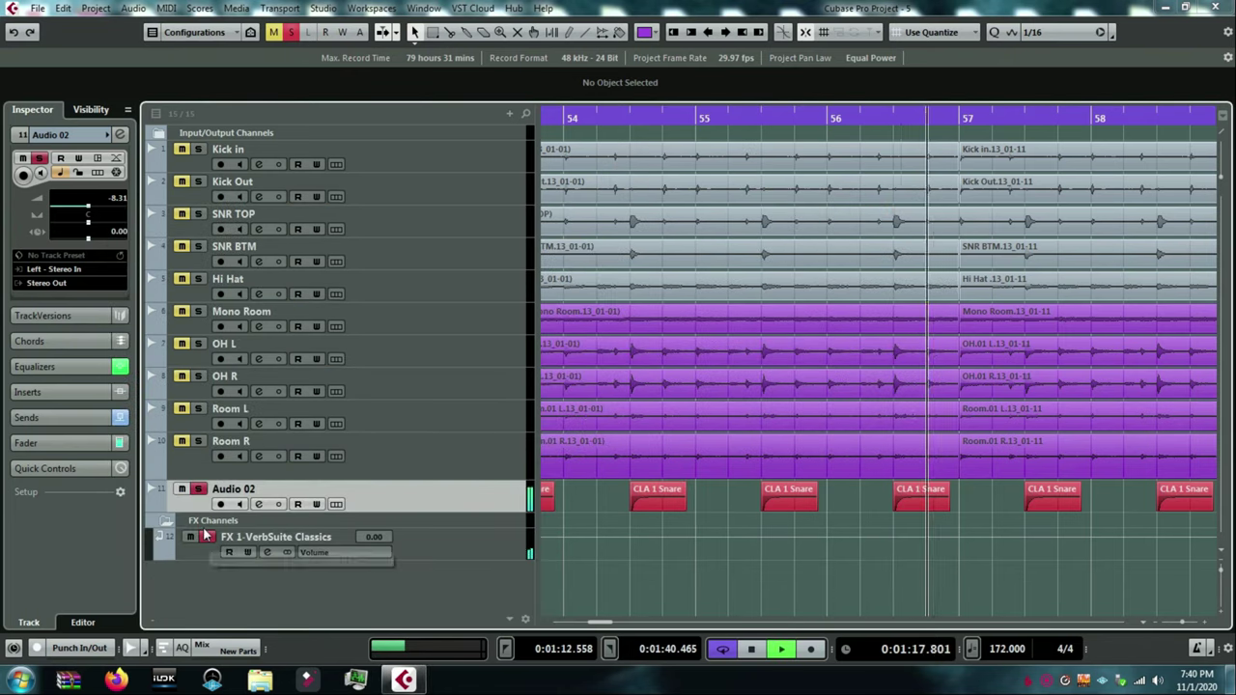
key(space)
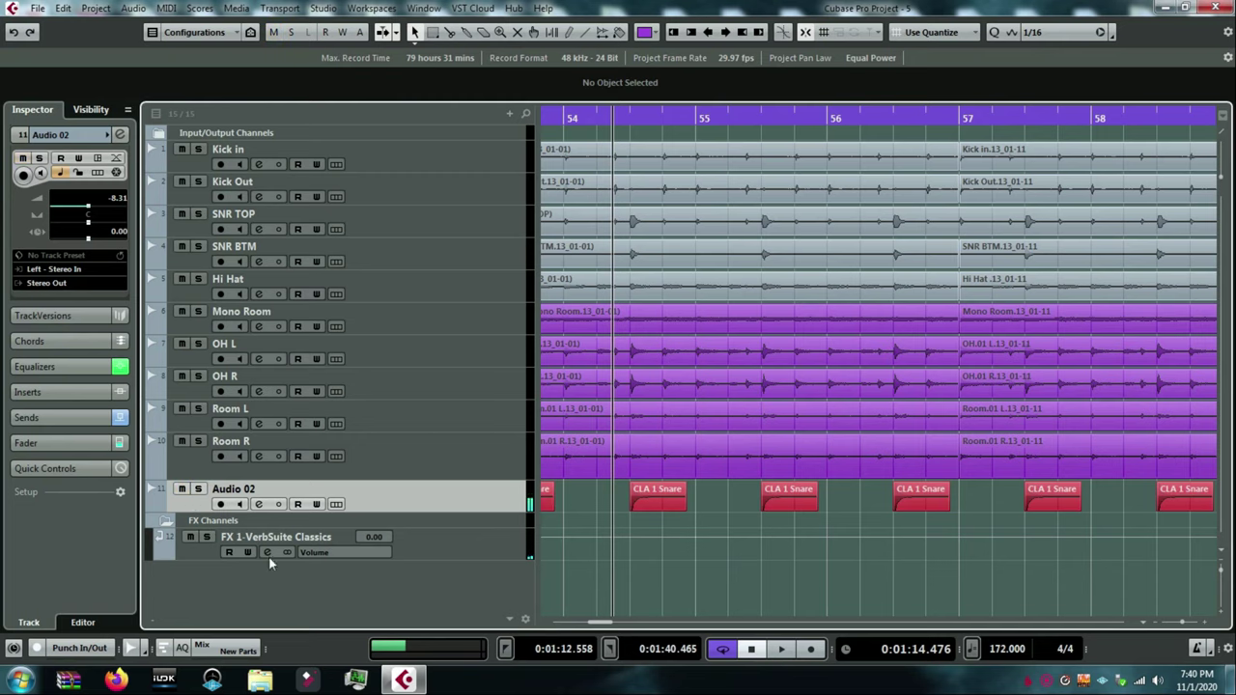
Check the FX 1 VerbSuite Classics reverb's Bright CLAish Snare preset in the MixConsole, then solo Audio 02.
click(205, 551)
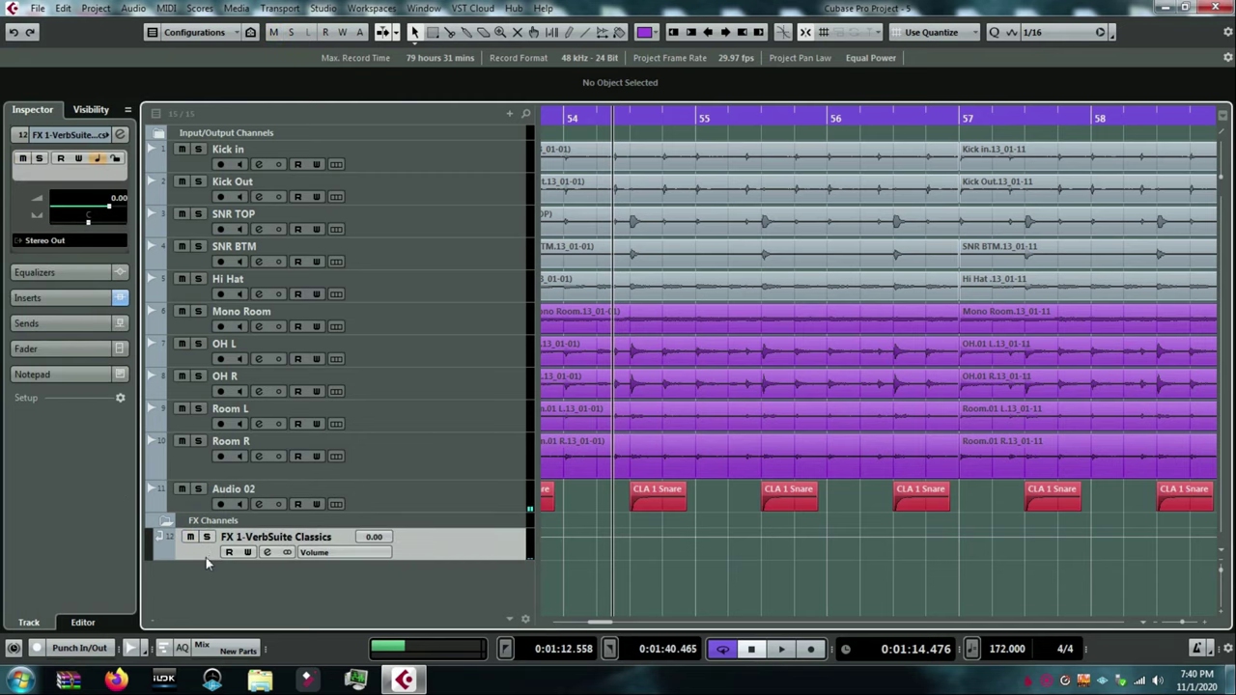
key(F3)
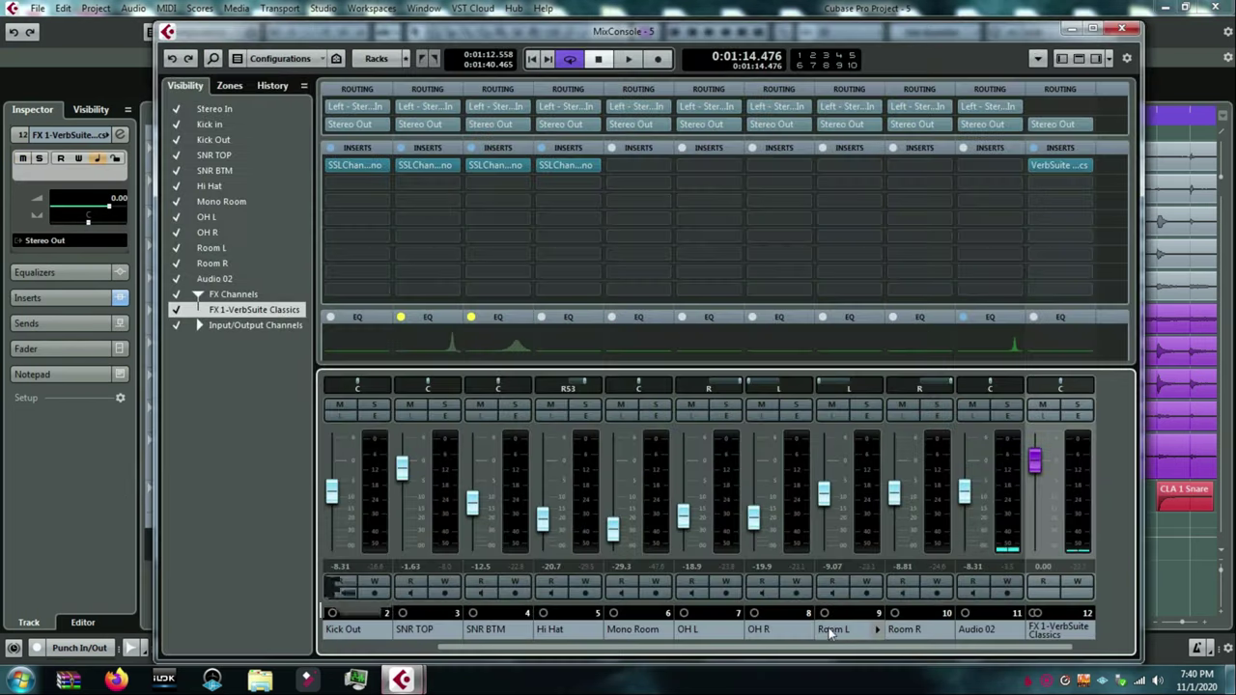
key(e)
click(158, 293)
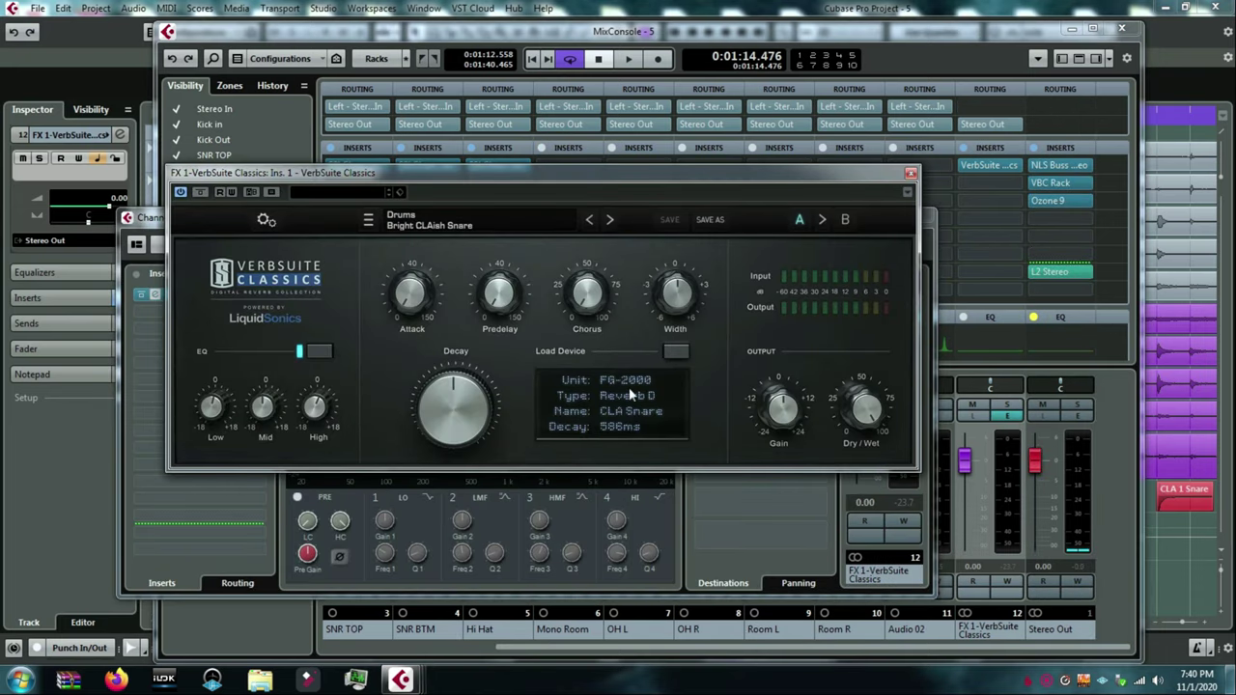
click(909, 175)
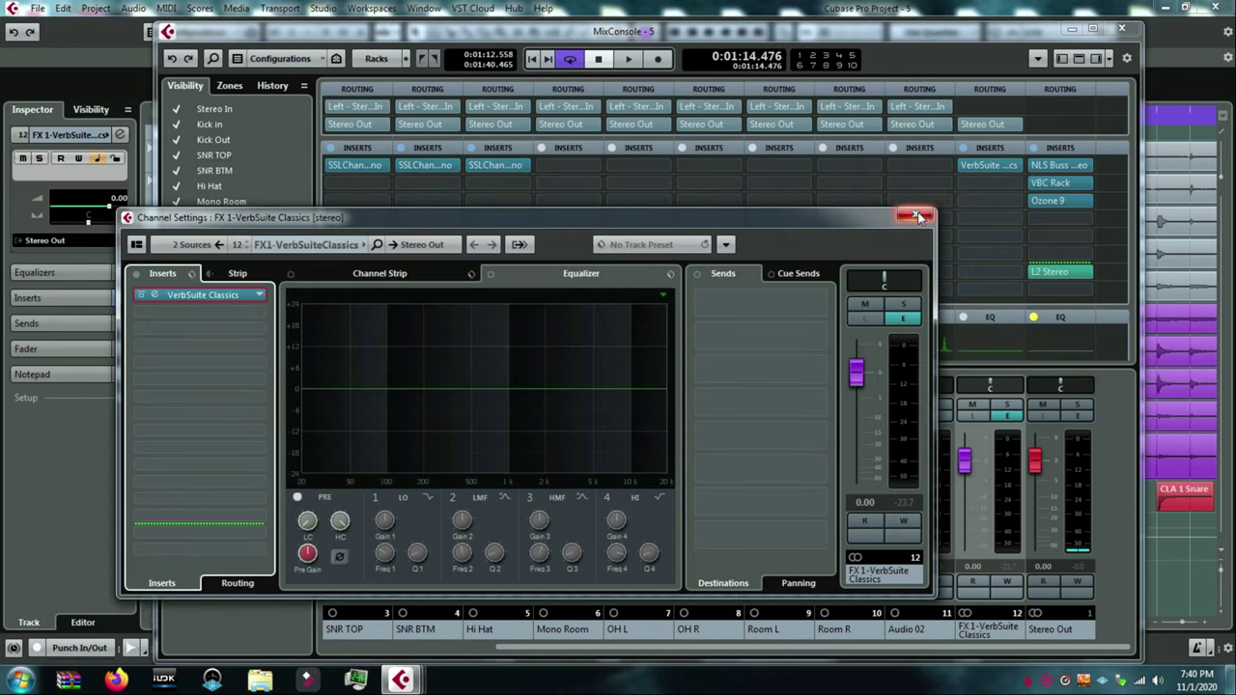
click(918, 217)
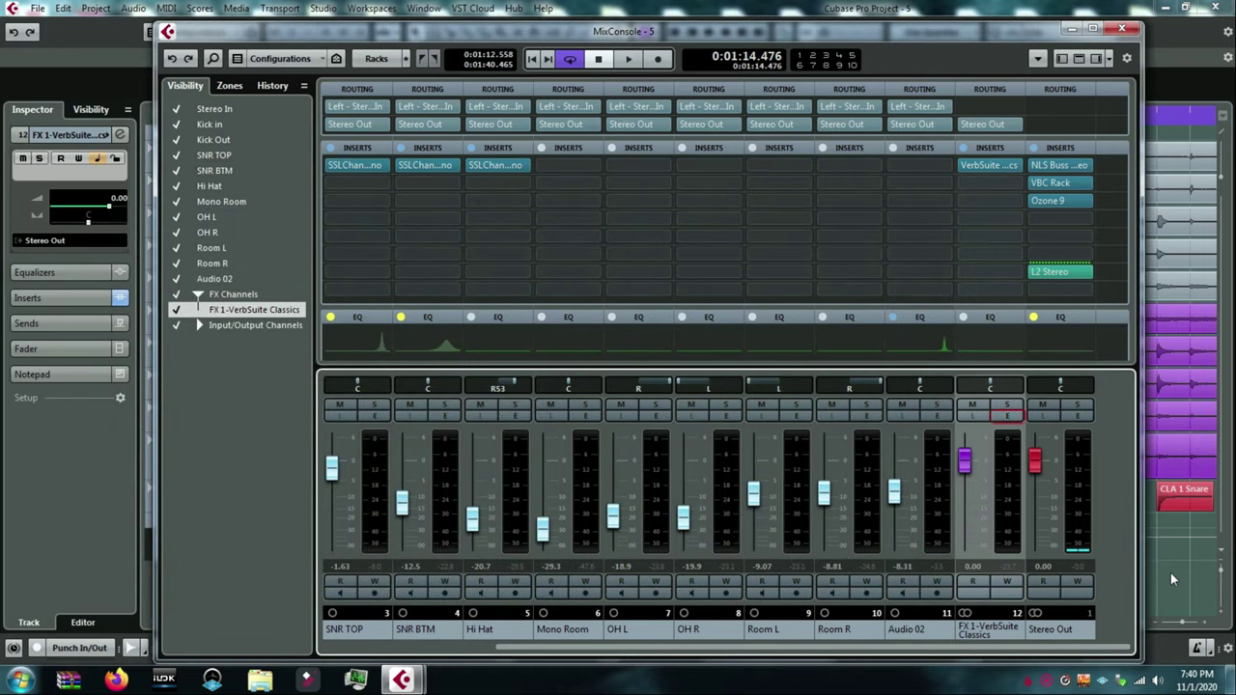
click(1170, 573)
click(197, 489)
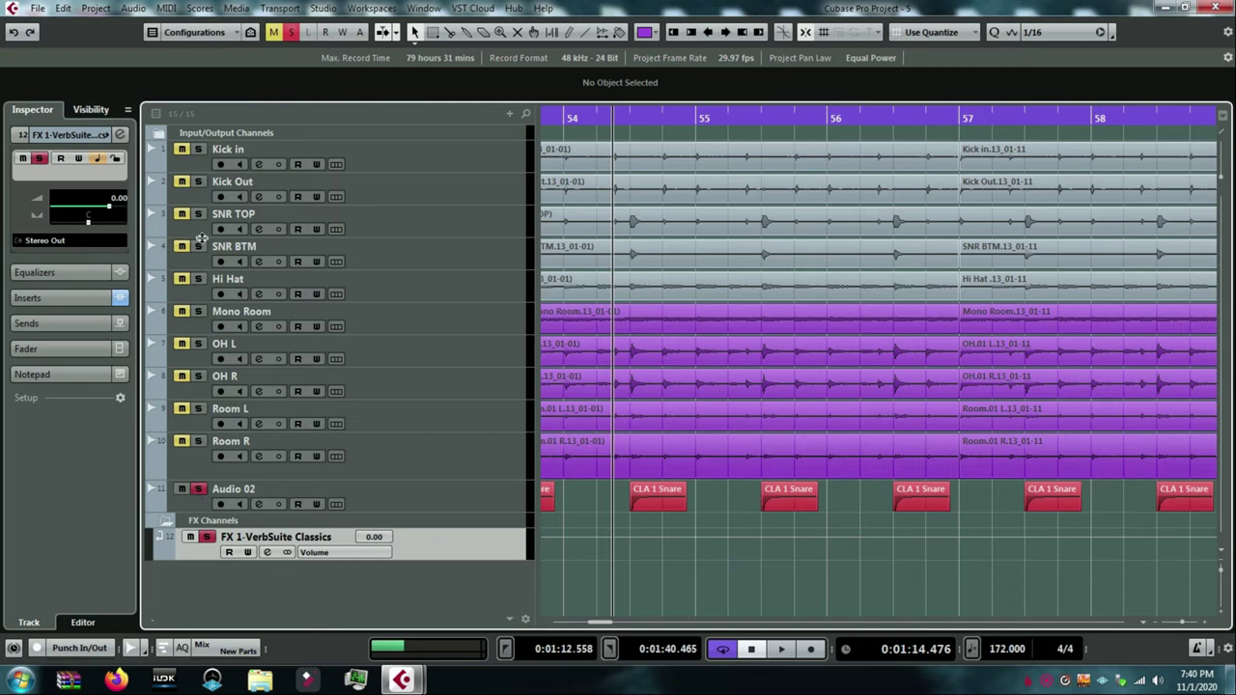
Audition the reverb channel during playback by toggling its solo off and back on.
key(space)
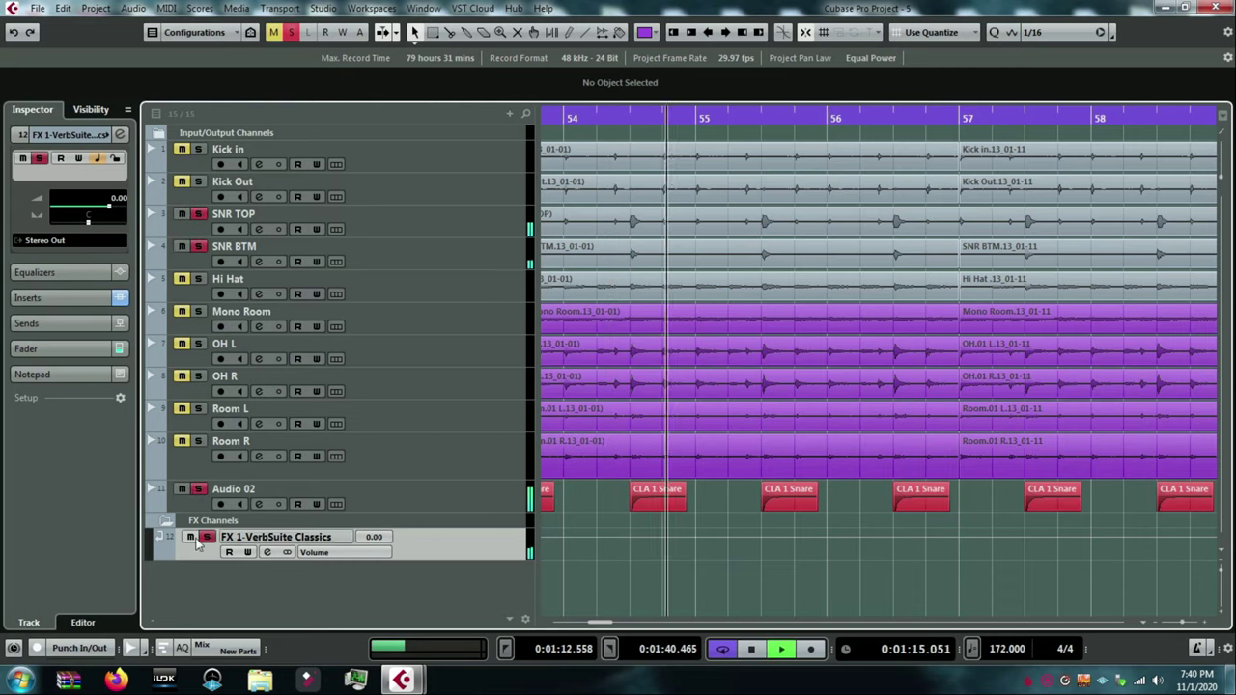
click(207, 538)
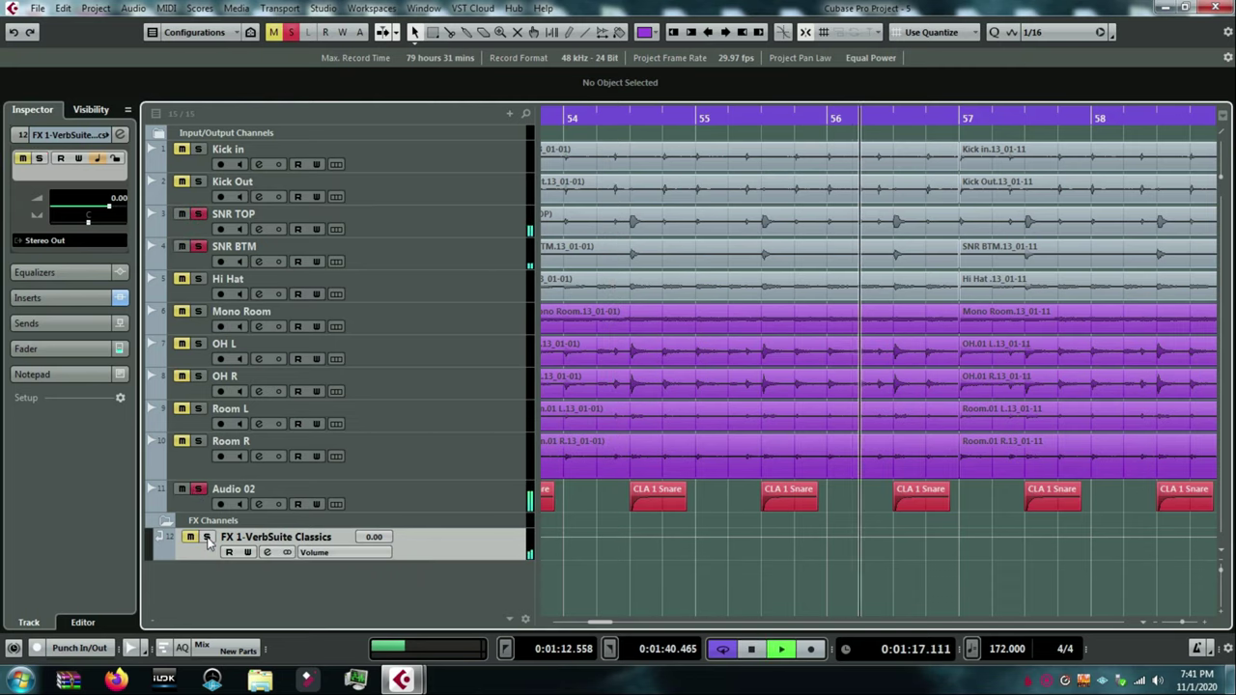
click(207, 537)
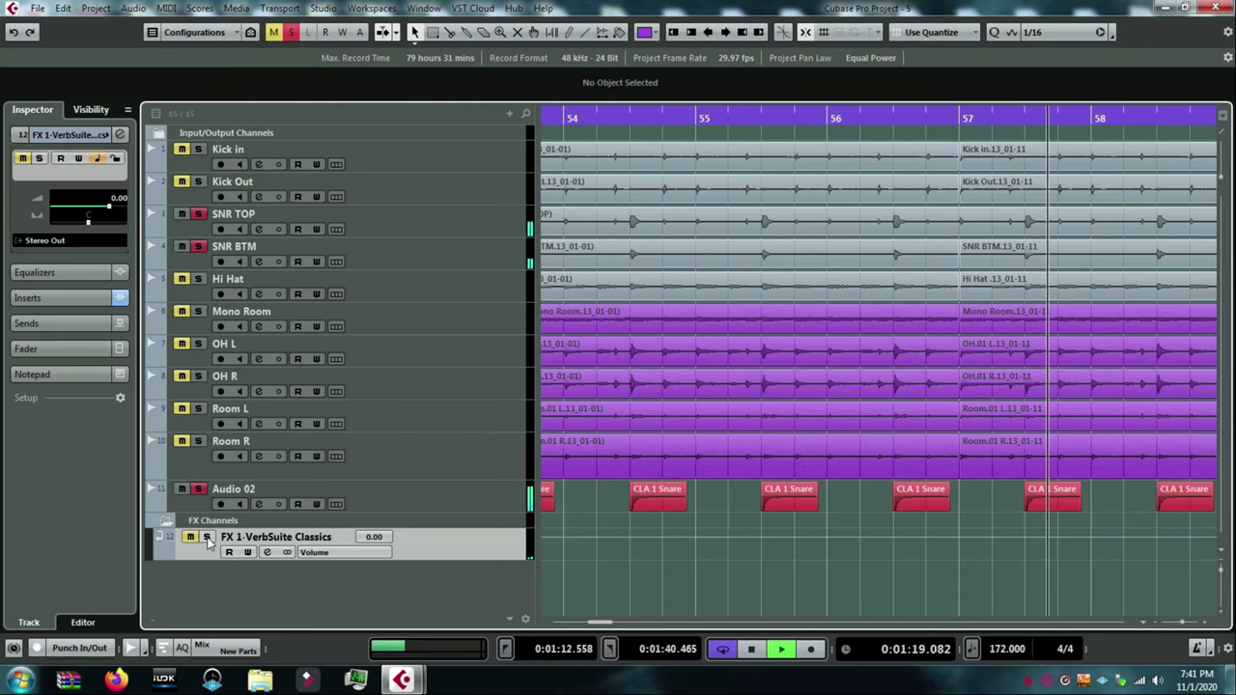
click(268, 551)
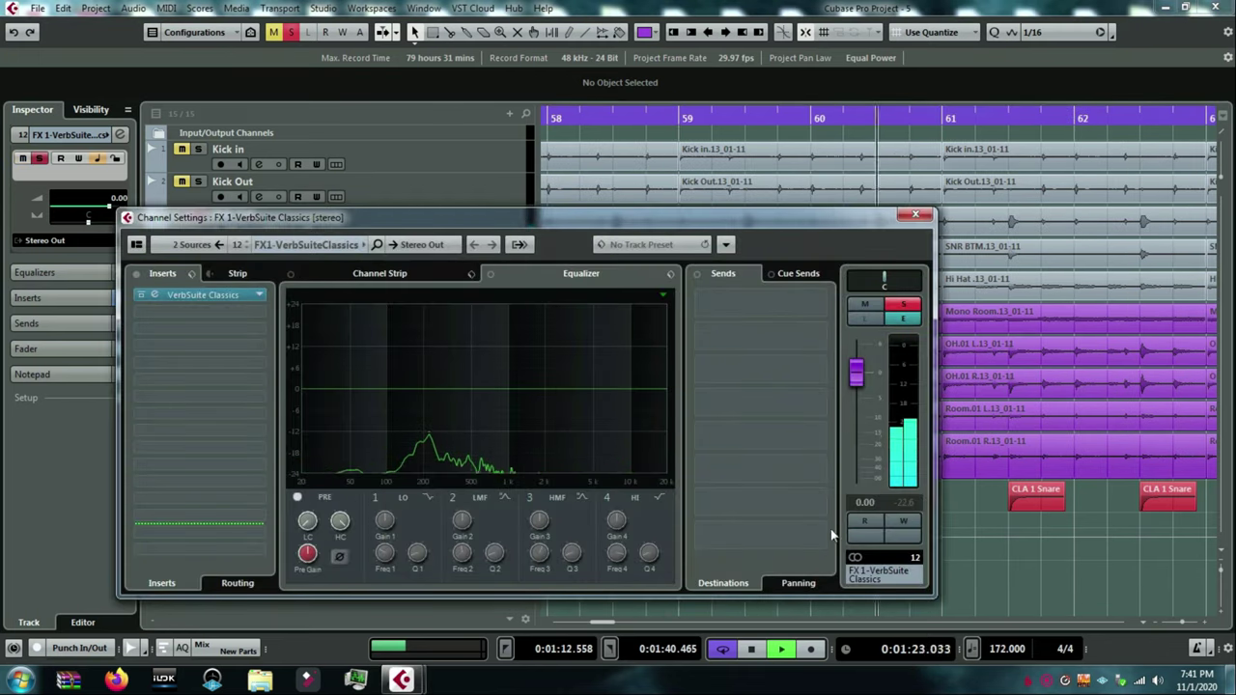
key(space)
click(915, 215)
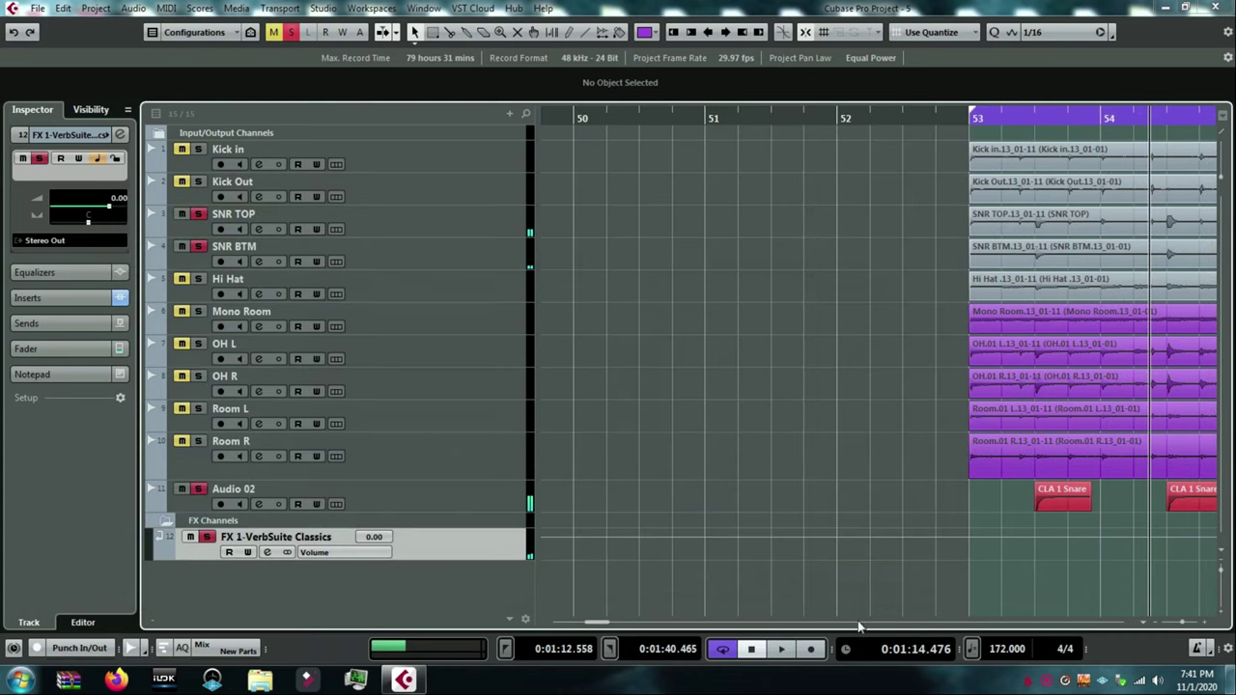
In the mixer, raise the FX 1 reverb fader to +6.02 dB and VerbSuite output gain to 8.51 dB.
key(F3)
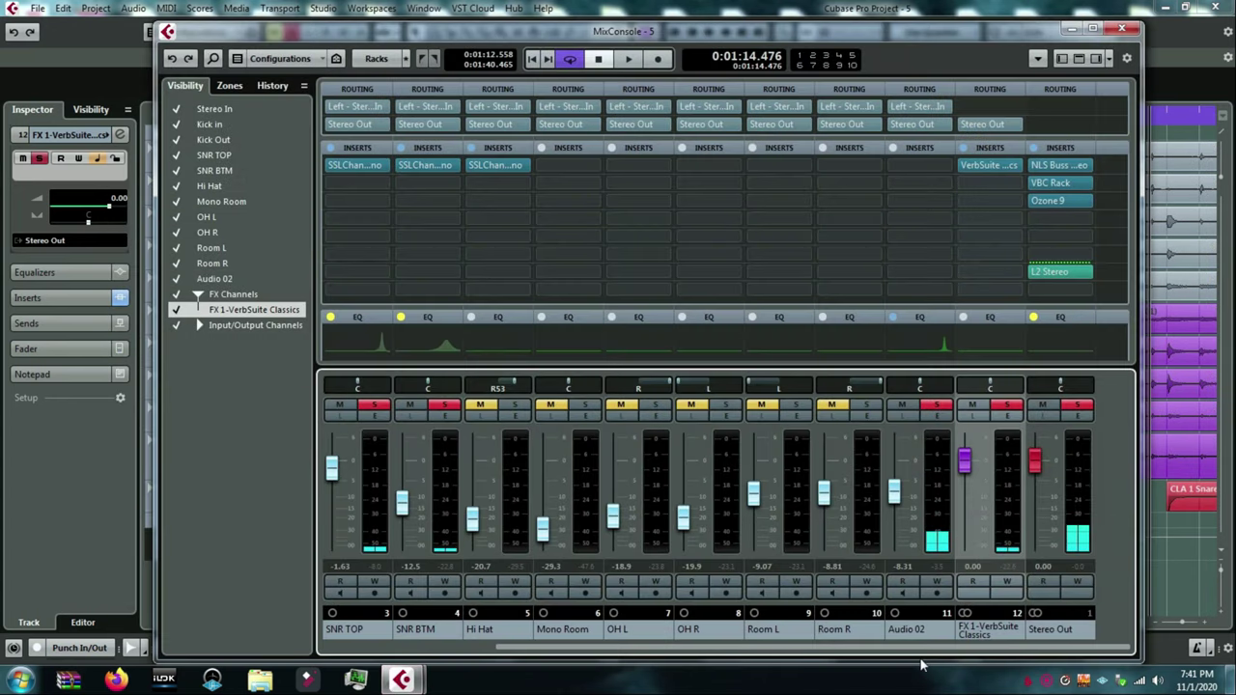
click(1007, 416)
drag(858, 378, 881, 278)
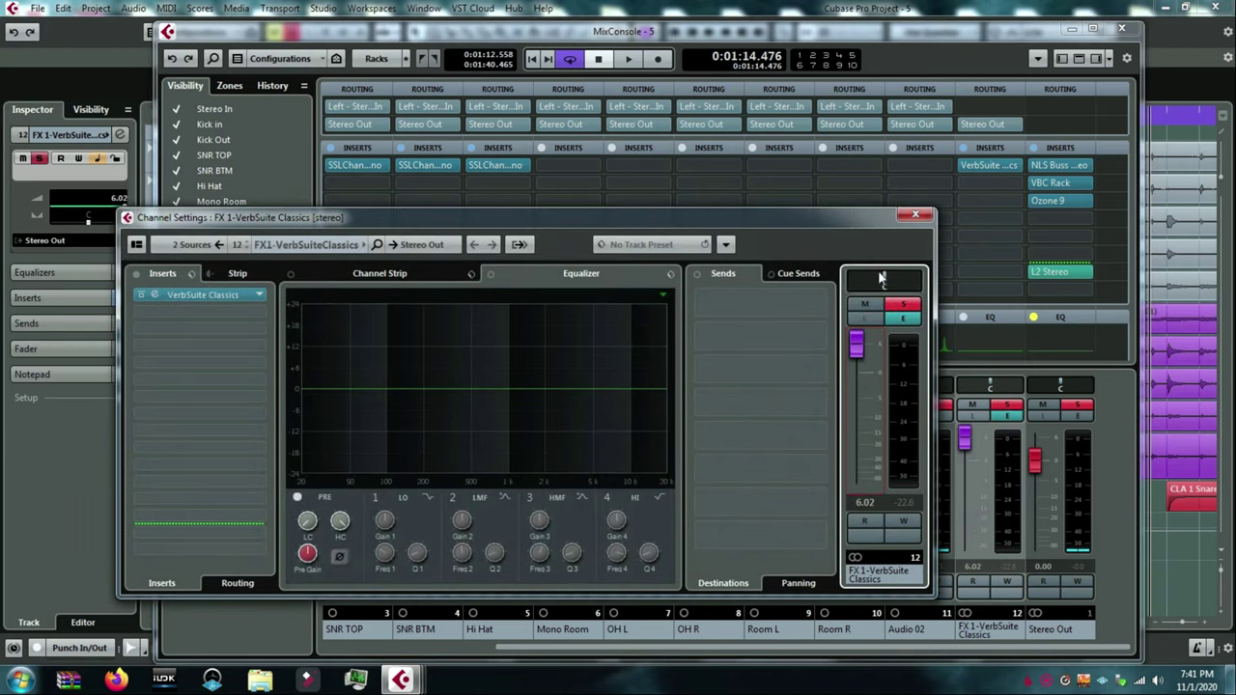
click(158, 296)
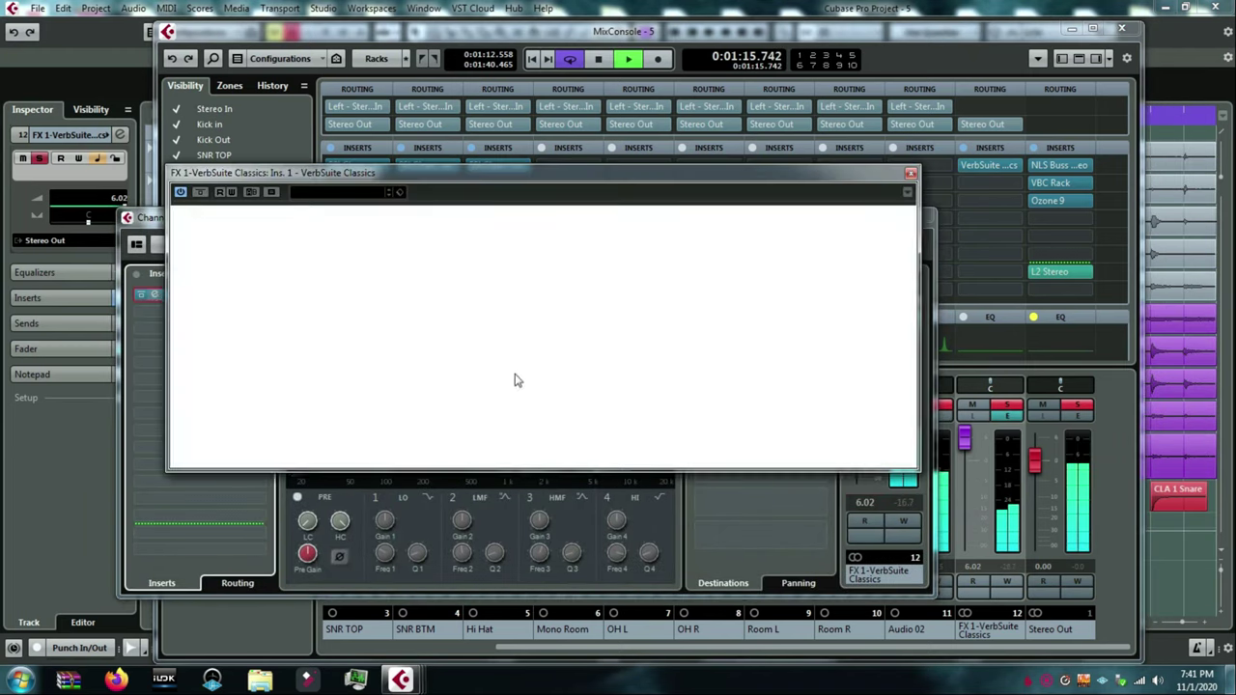
mouse_move(796, 417)
mouse_down()
mouse_move(797, 394)
mouse_move(794, 411)
mouse_up()
click(910, 175)
click(920, 217)
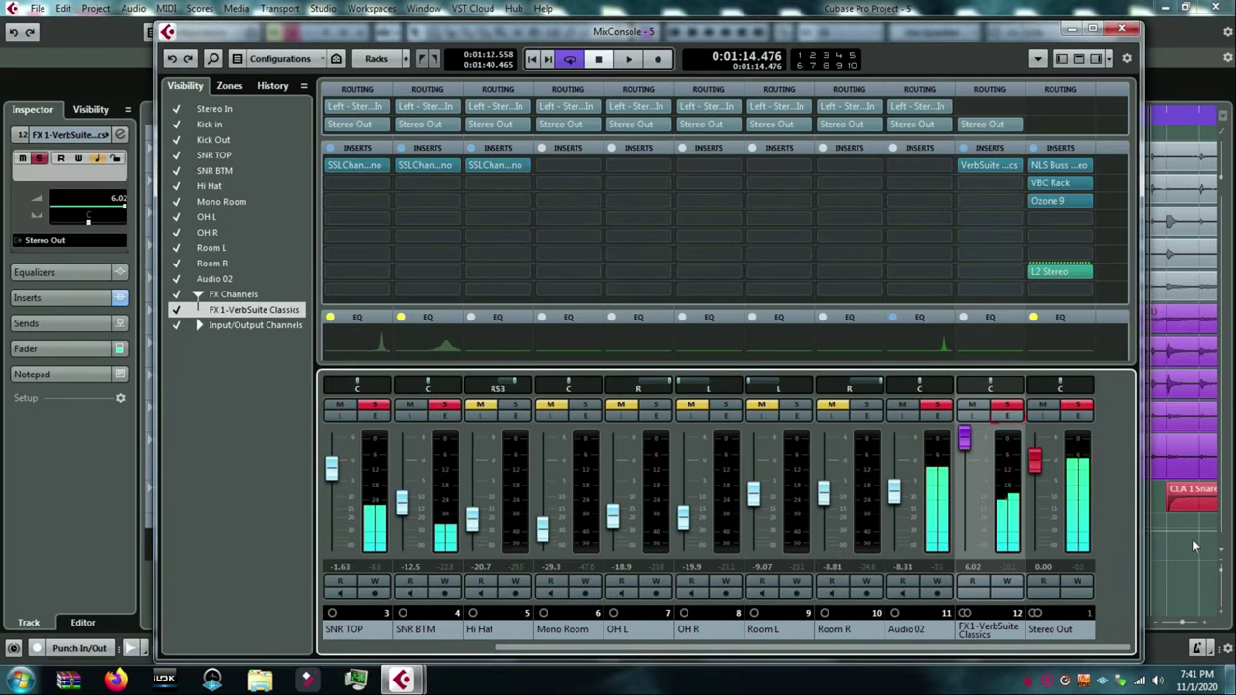
key(F3)
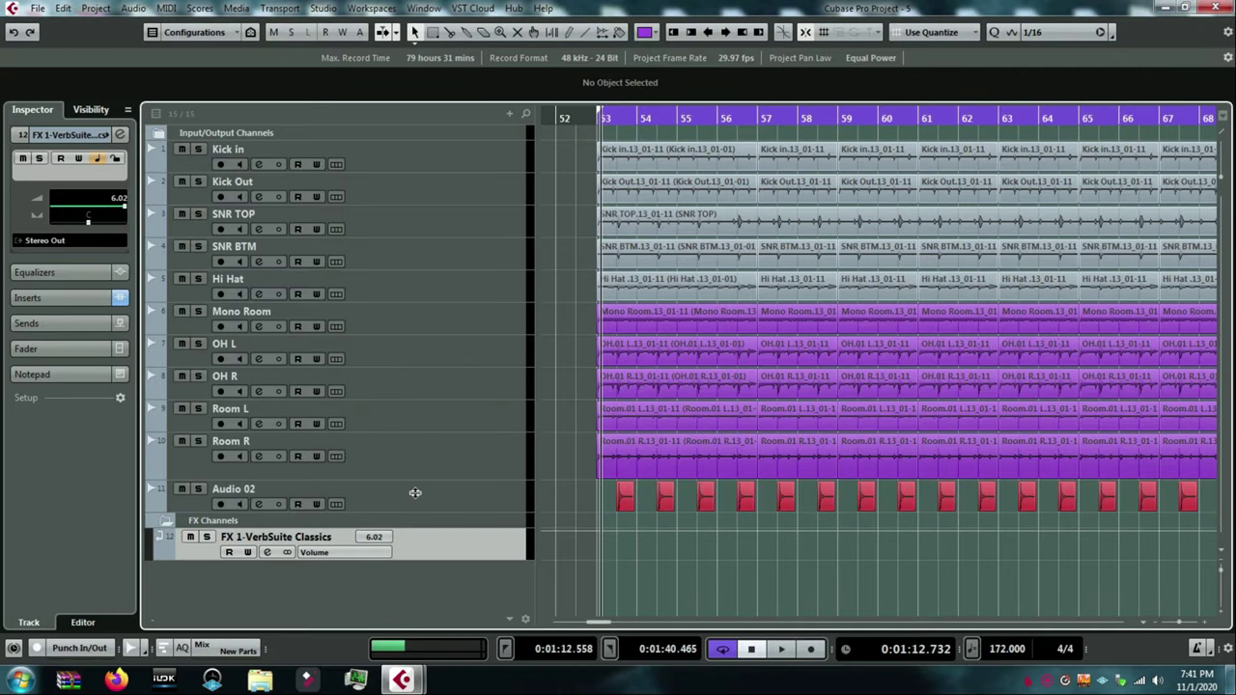
Bring up the VerbSuite Classics editor on the reverb channel and lower the predelay slightly.
click(268, 553)
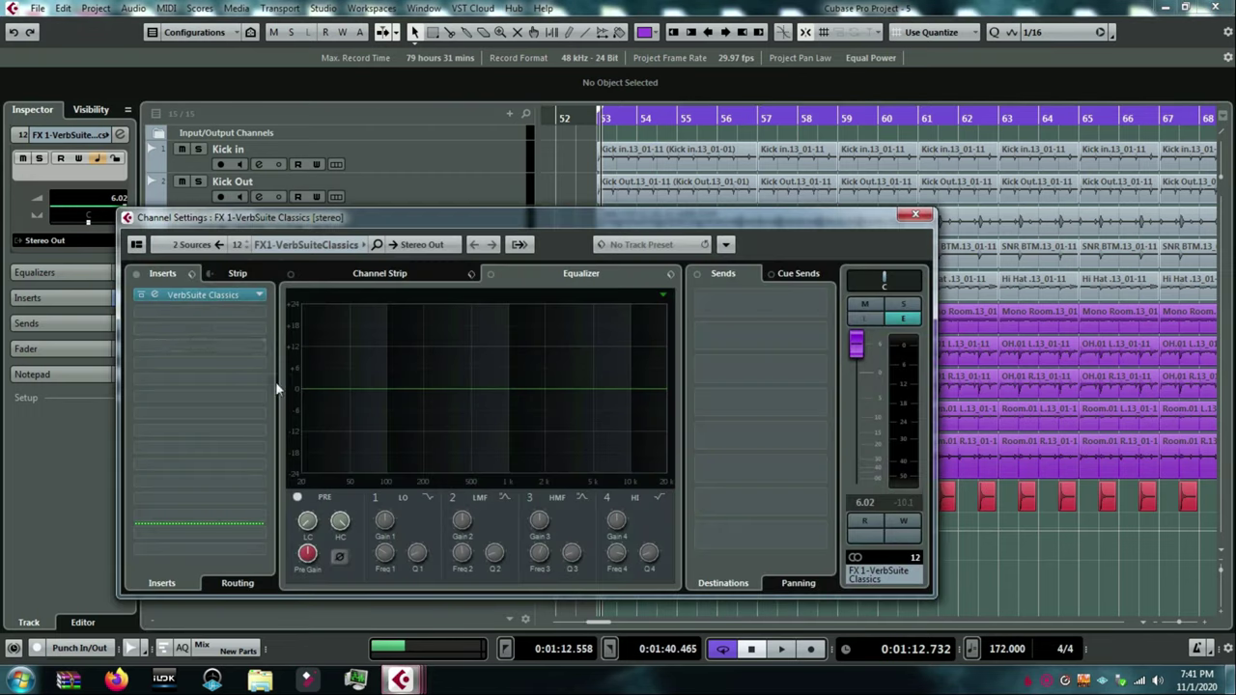
click(155, 291)
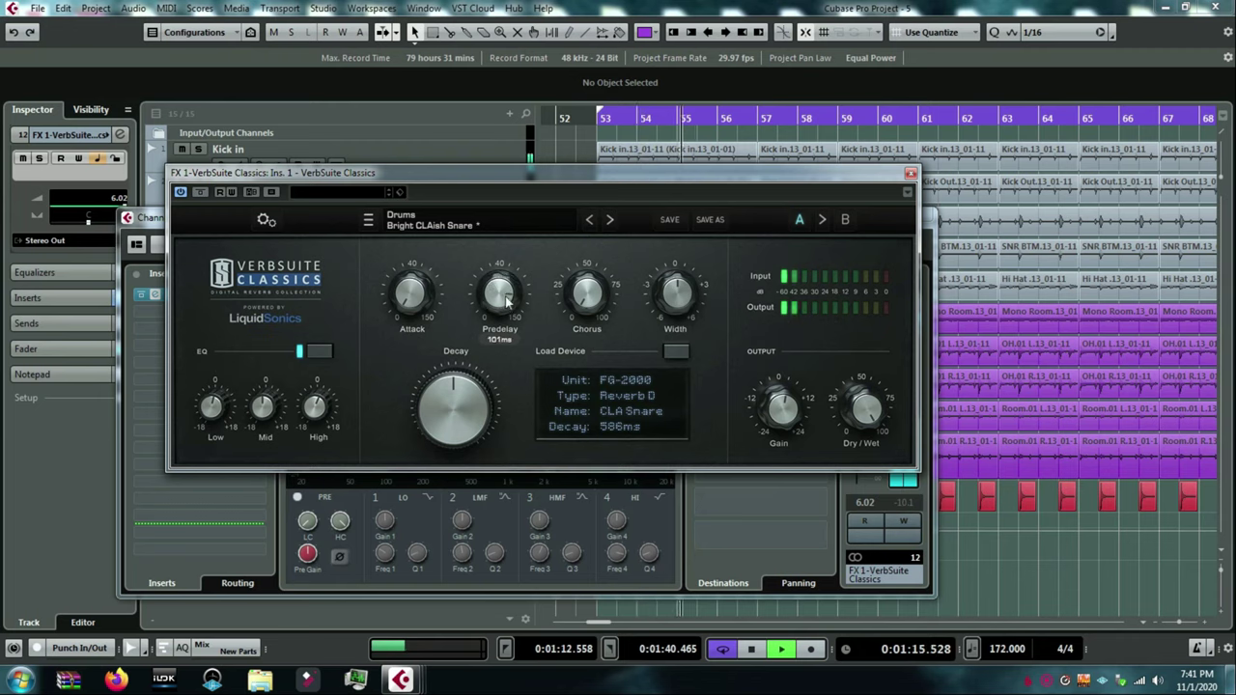
drag(506, 302, 506, 331)
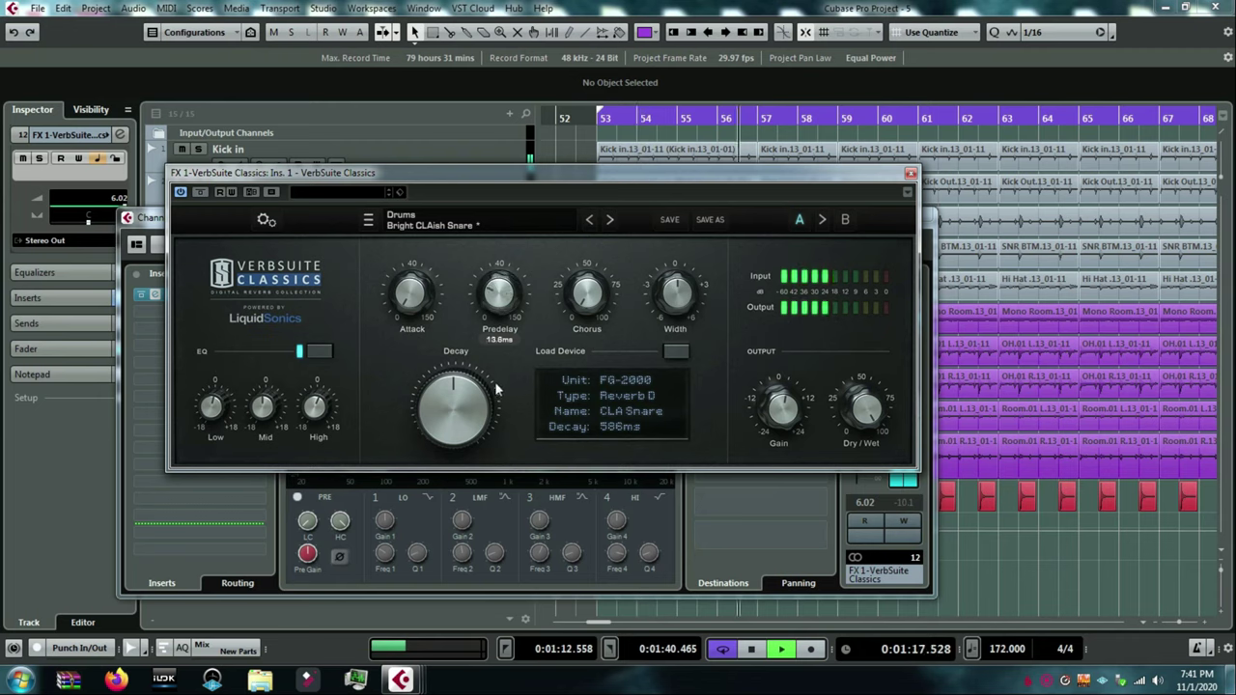
mouse_move(492, 411)
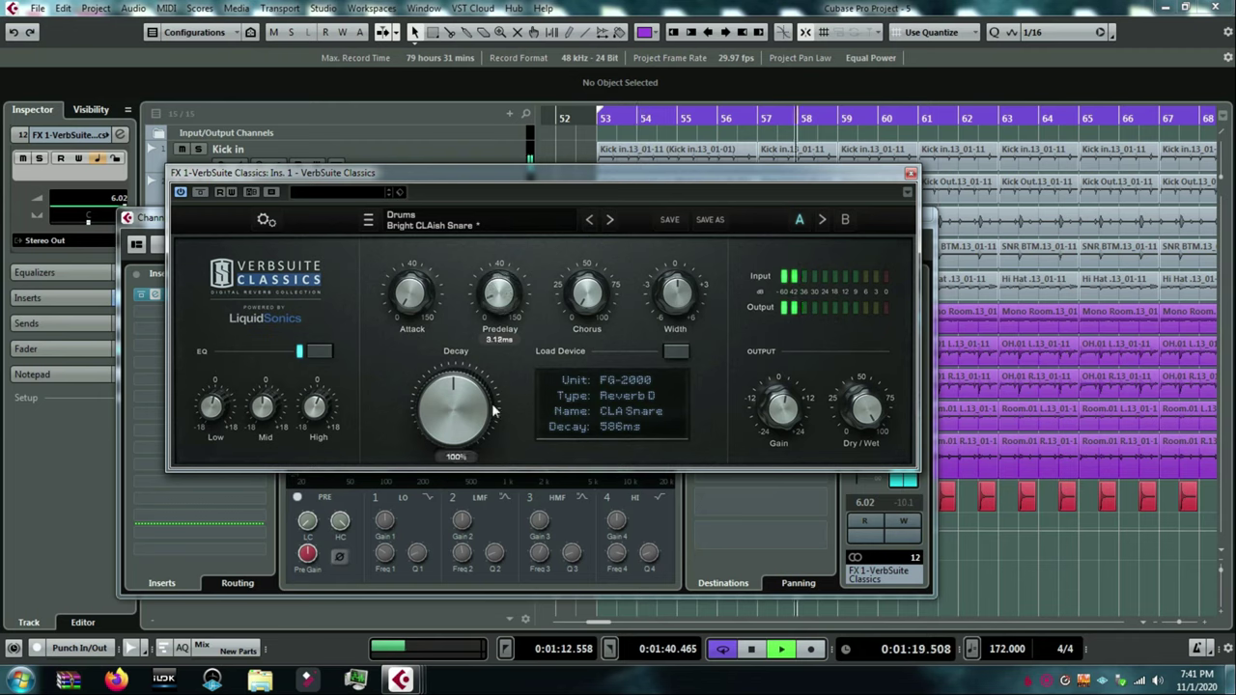
key(space)
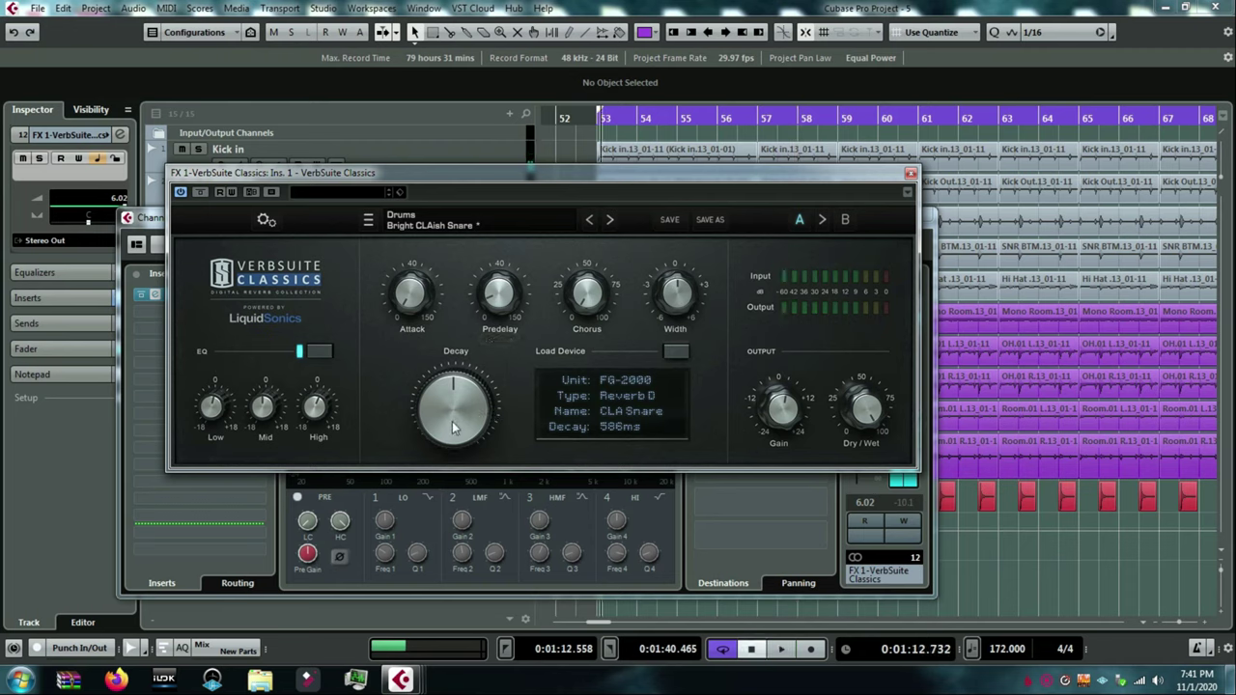
key(space)
While listening, settle the CLA Snare reverb at about 77ms predelay and 494ms decay.
drag(454, 429, 457, 387)
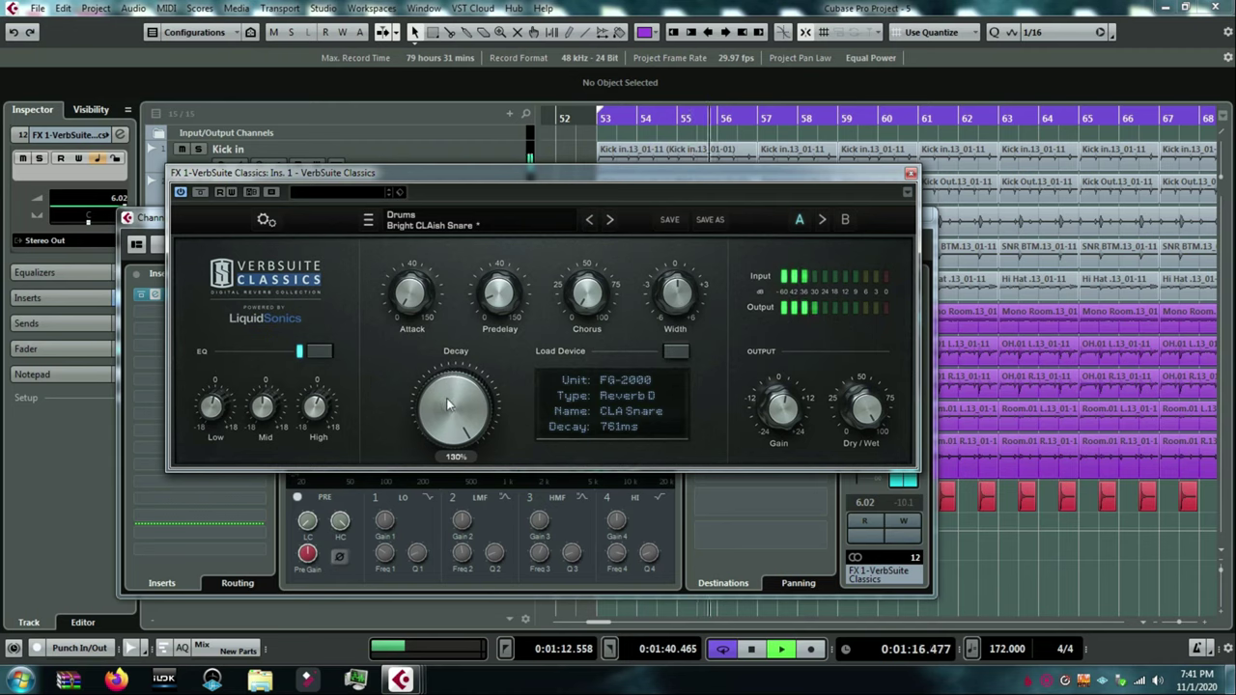
drag(447, 404, 443, 414)
drag(493, 296, 520, 210)
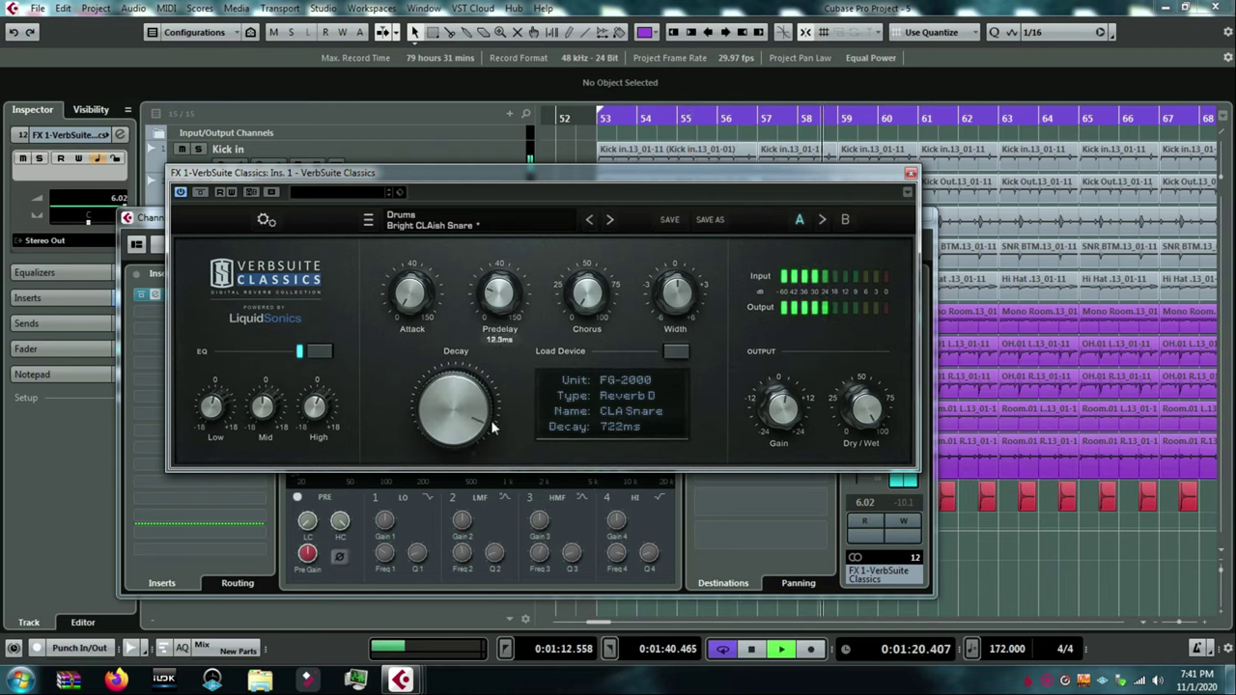
drag(502, 300, 453, 482)
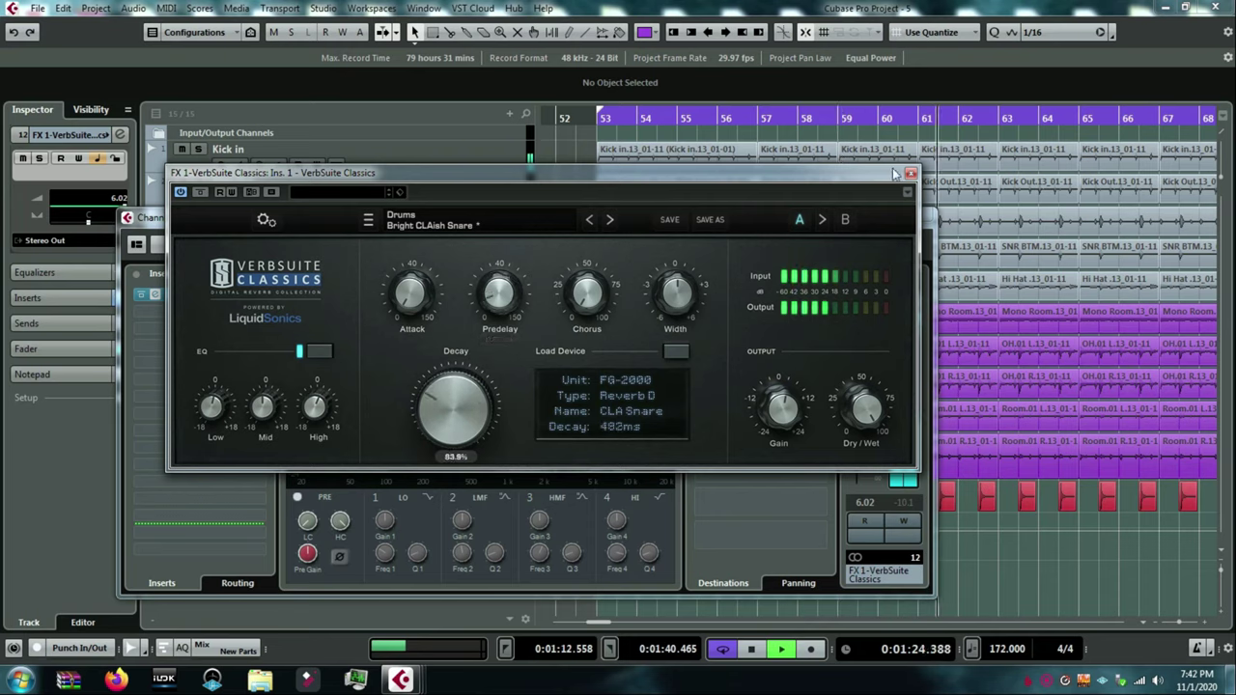
drag(454, 398, 462, 353)
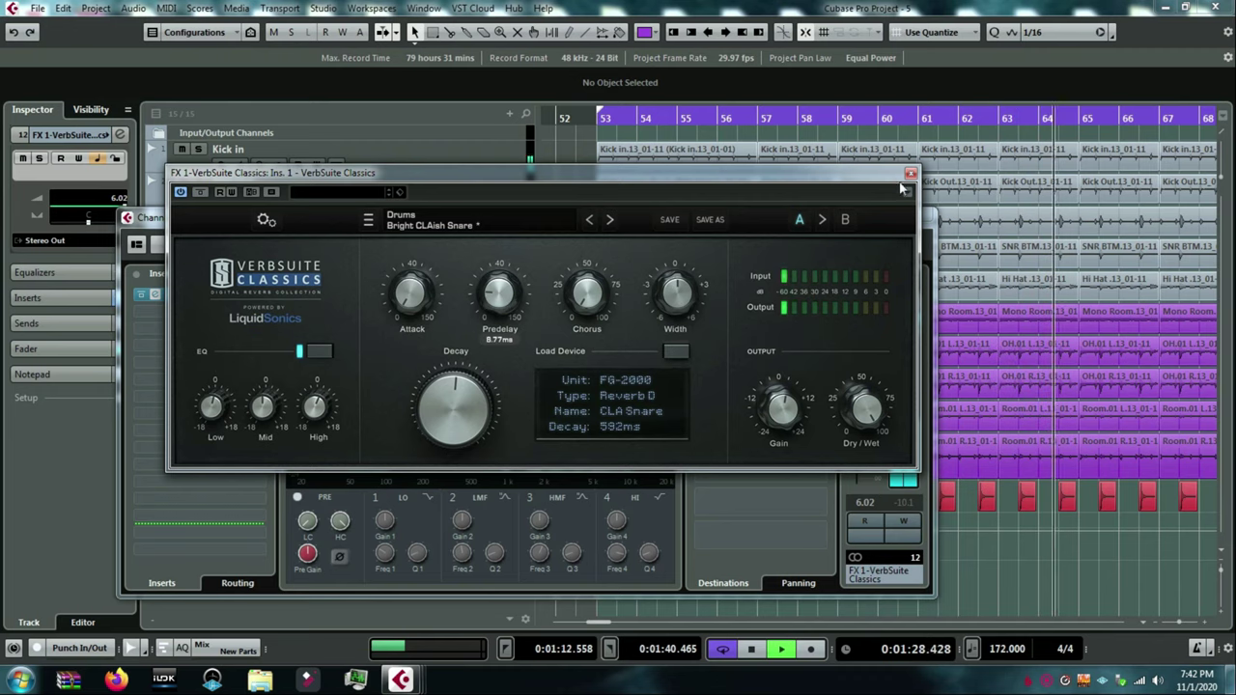
drag(453, 398, 451, 436)
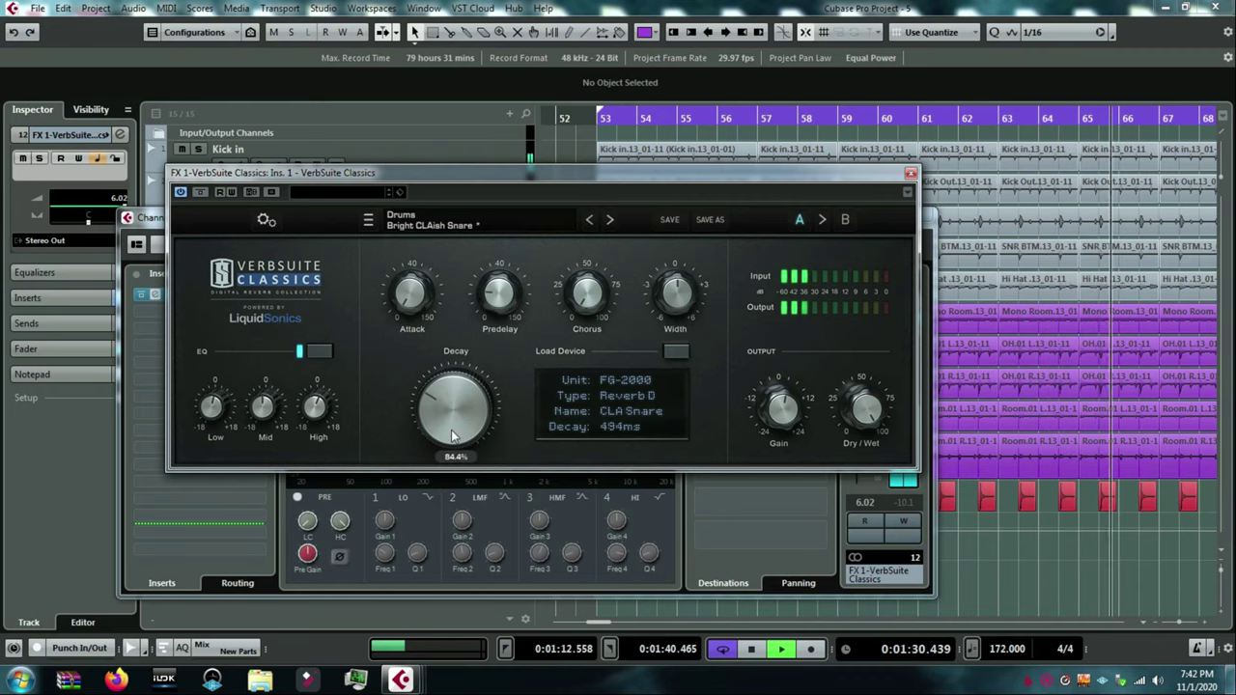
Close the VerbSuite plugin window and the reverb channel settings.
click(928, 220)
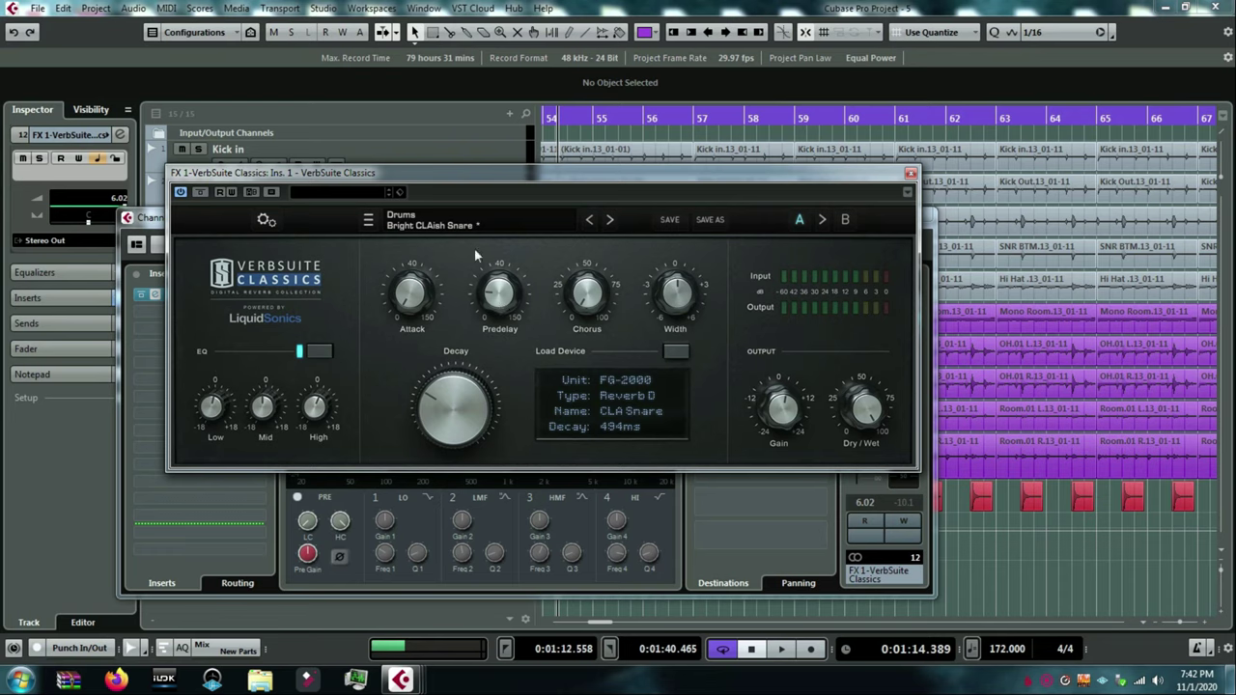
click(910, 175)
click(924, 216)
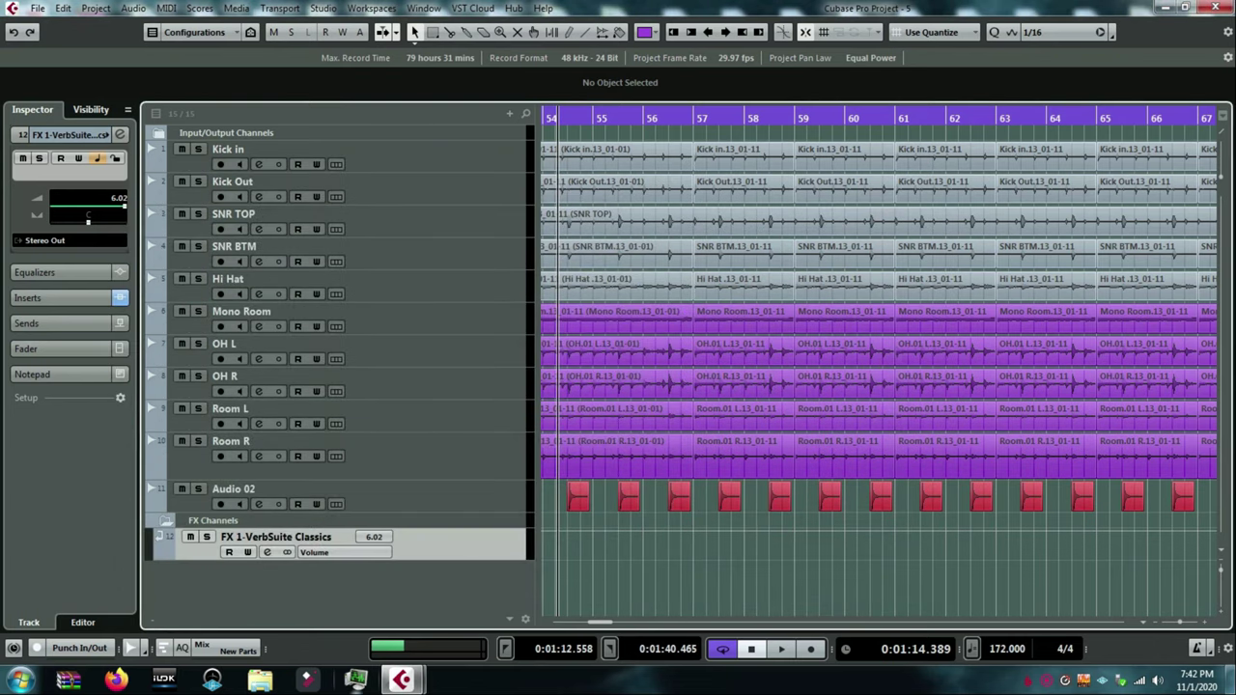
click(115, 680)
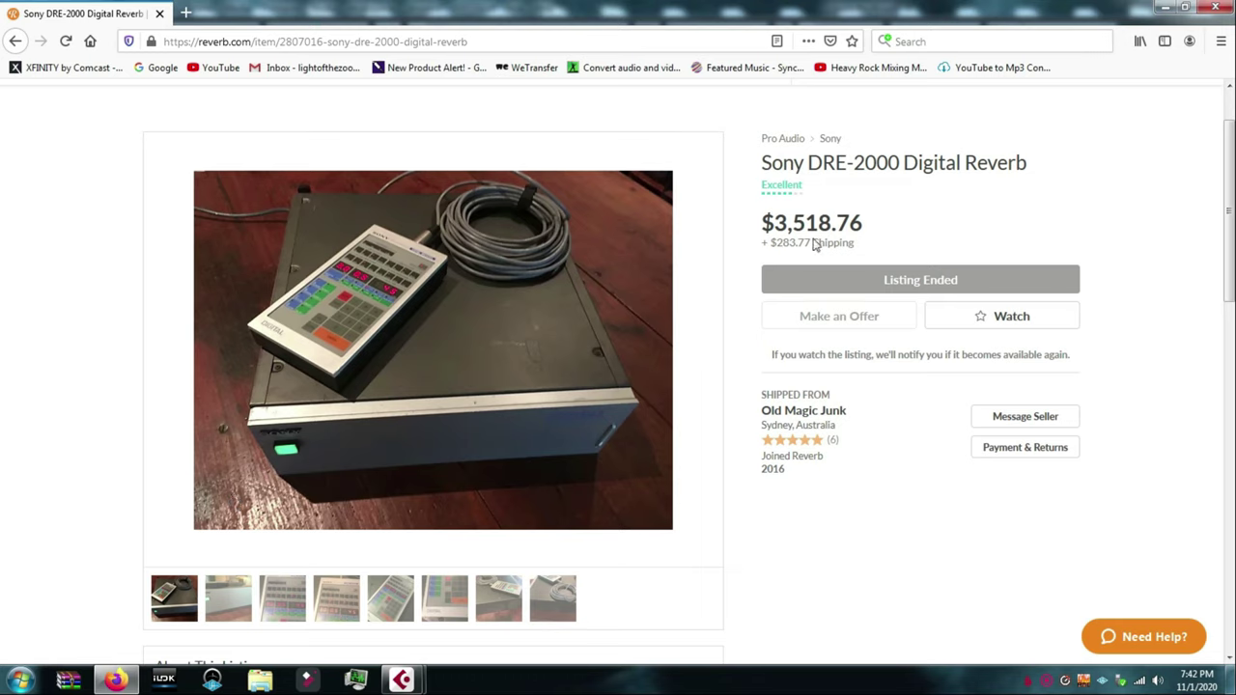
click(235, 622)
click(285, 615)
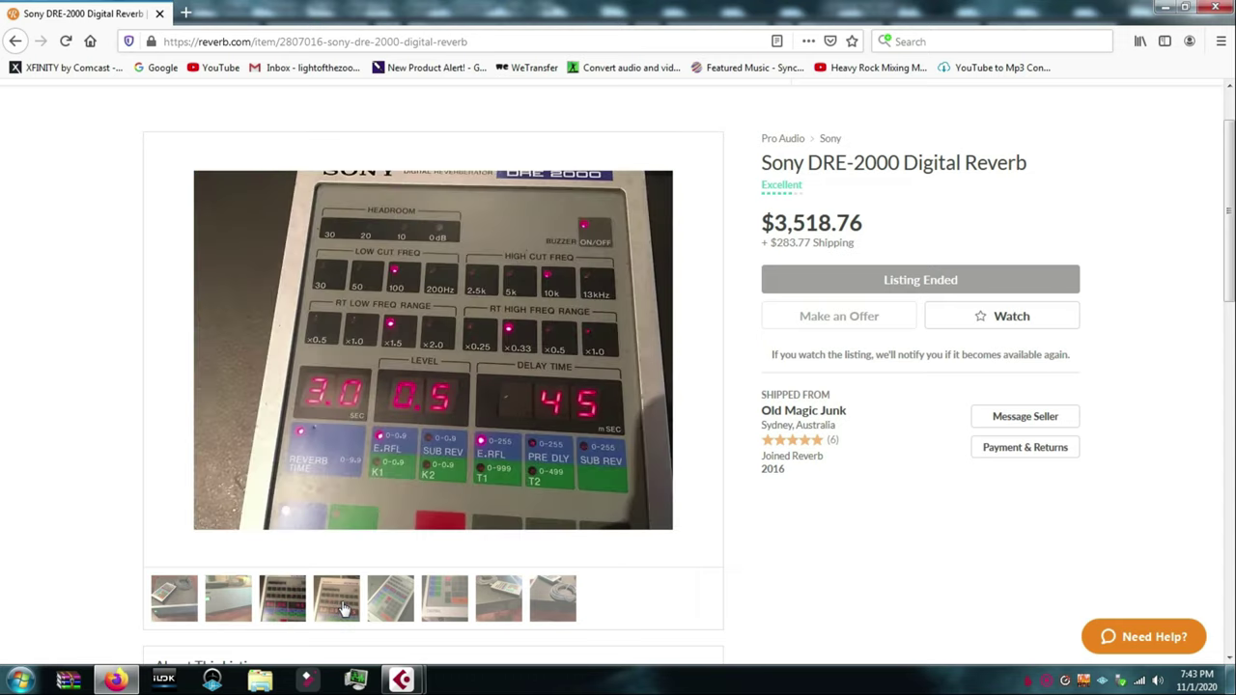
click(338, 613)
click(392, 614)
click(444, 615)
click(484, 614)
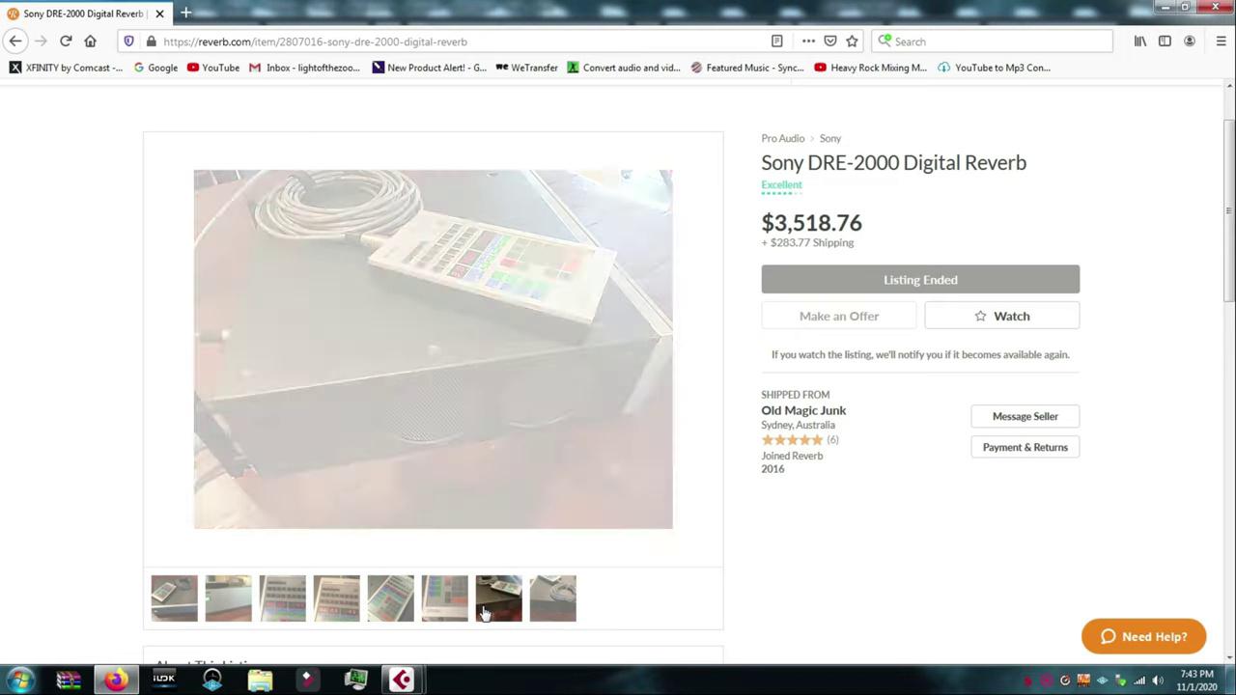
click(553, 615)
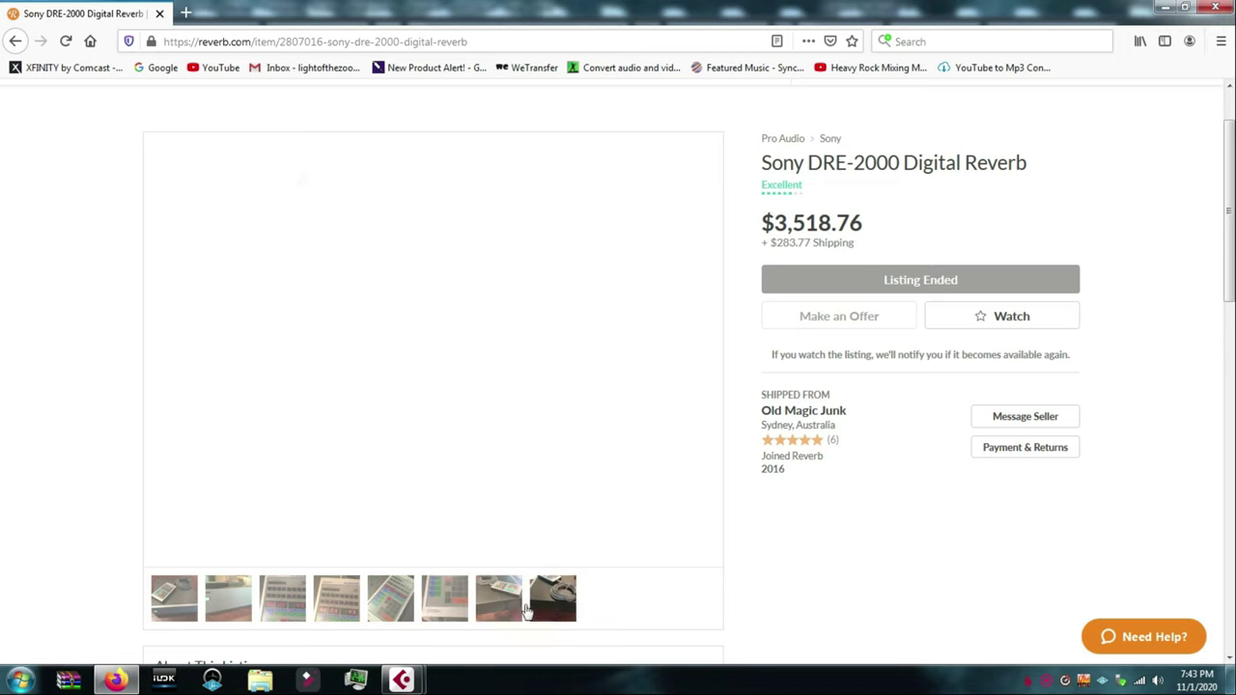
click(173, 604)
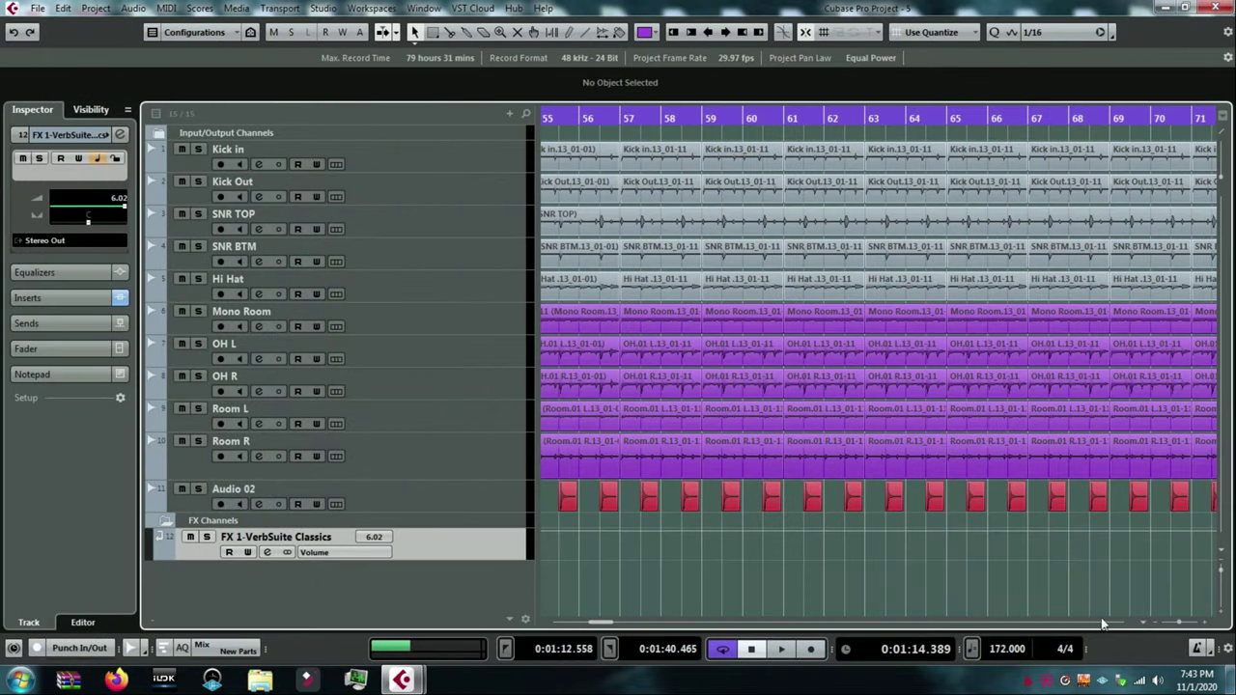
Play the drums with Audio 02 selected and briefly check the SNR BTM channel settings.
click(262, 509)
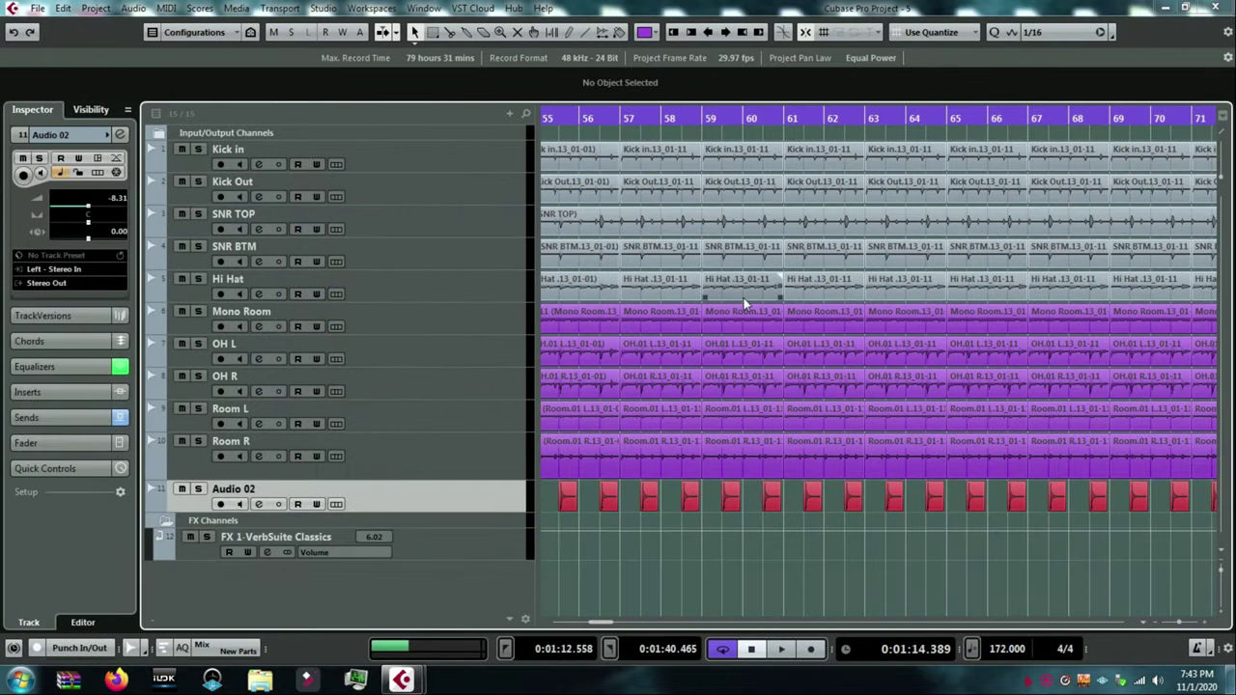
key(space)
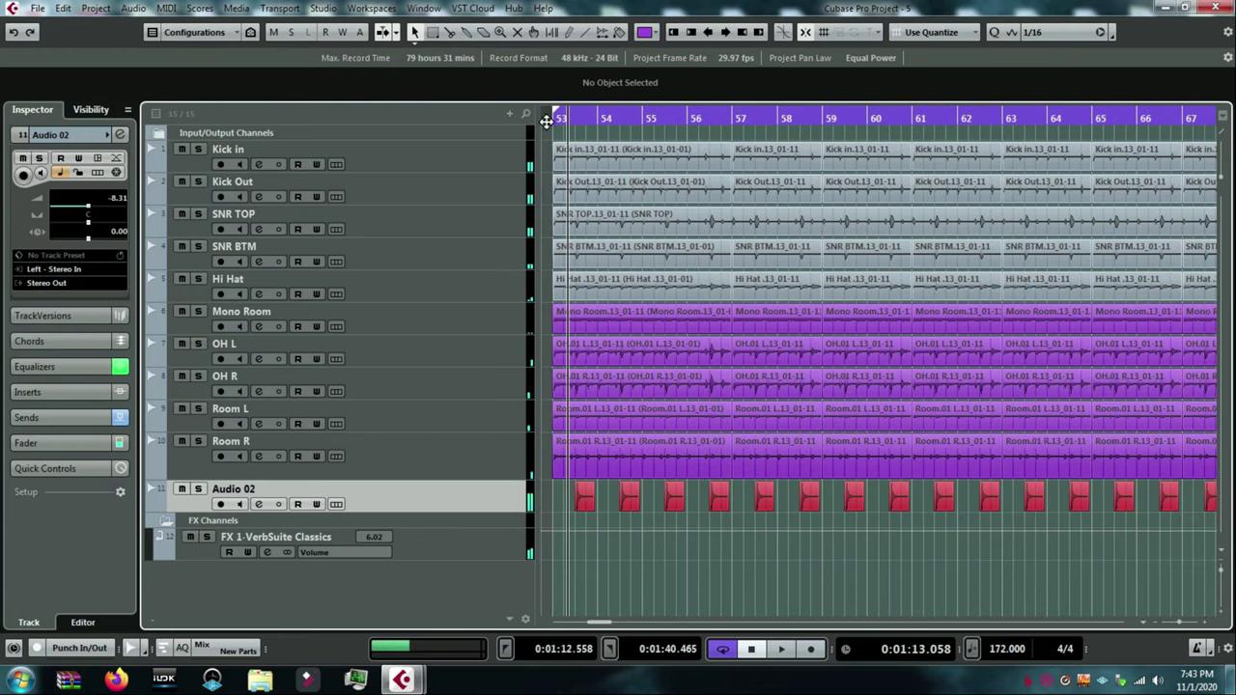
click(260, 260)
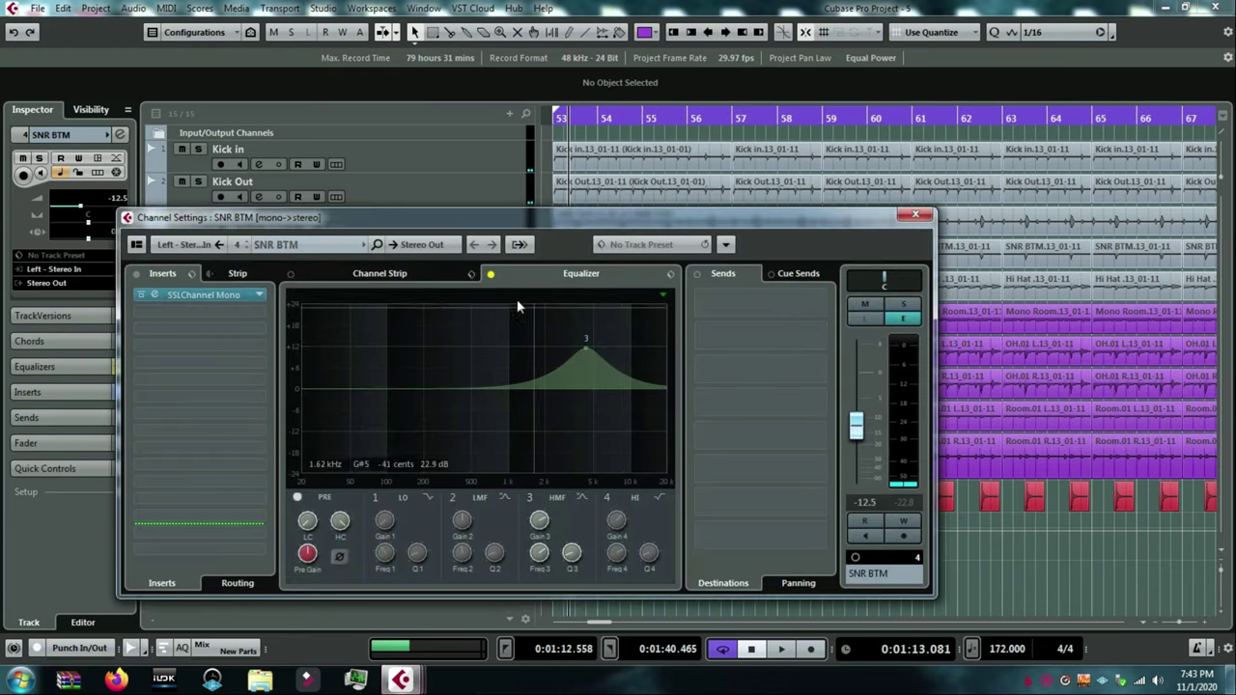
click(925, 215)
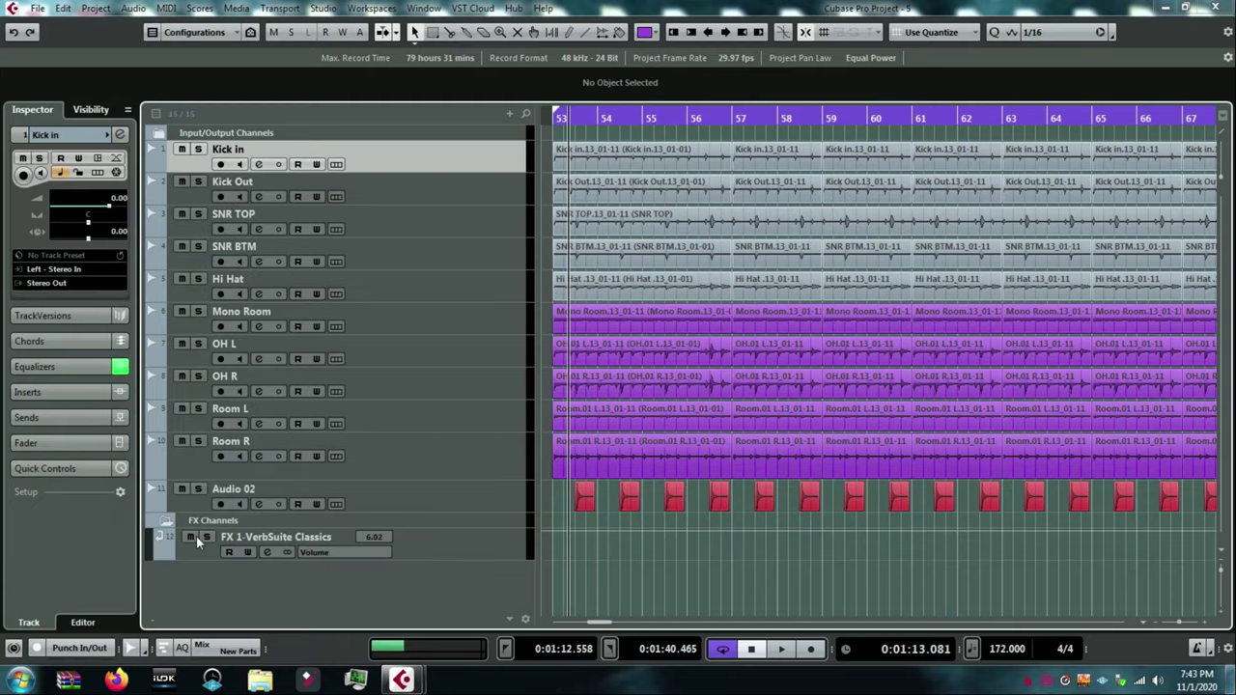
Compare the mix with Audio 02 muted and unmuted, then lower the reverb FX fader to 1.05.
click(188, 490)
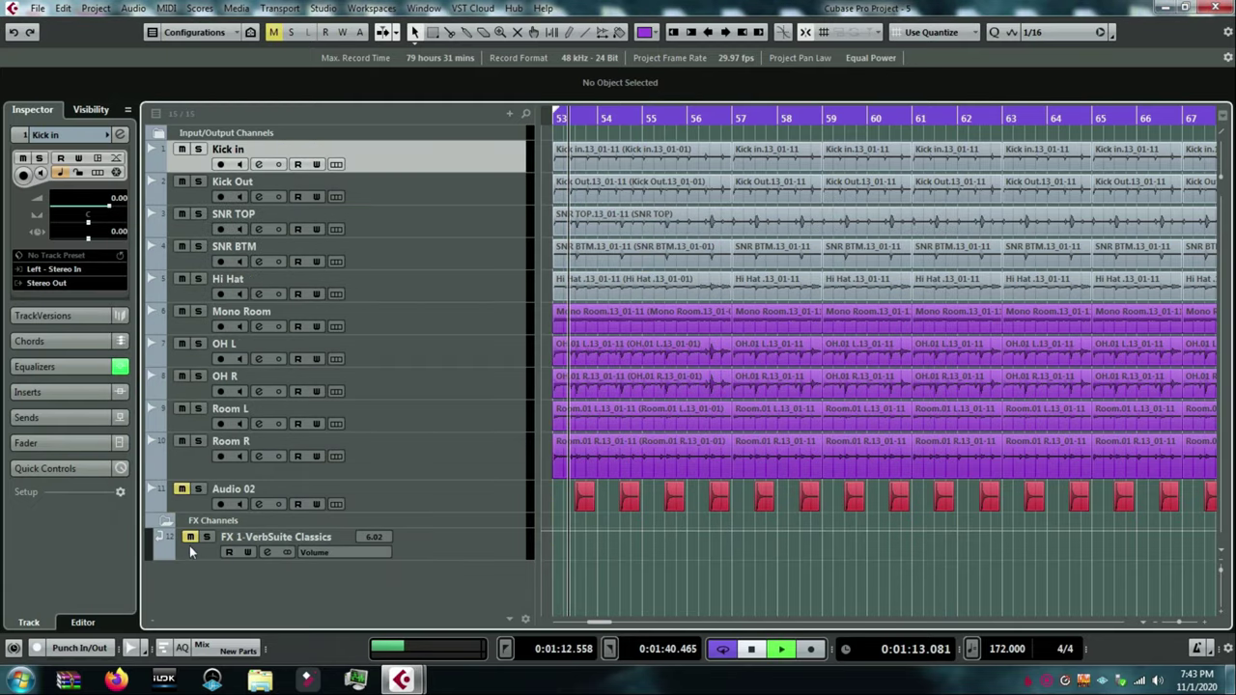
key(space)
click(184, 489)
key(space)
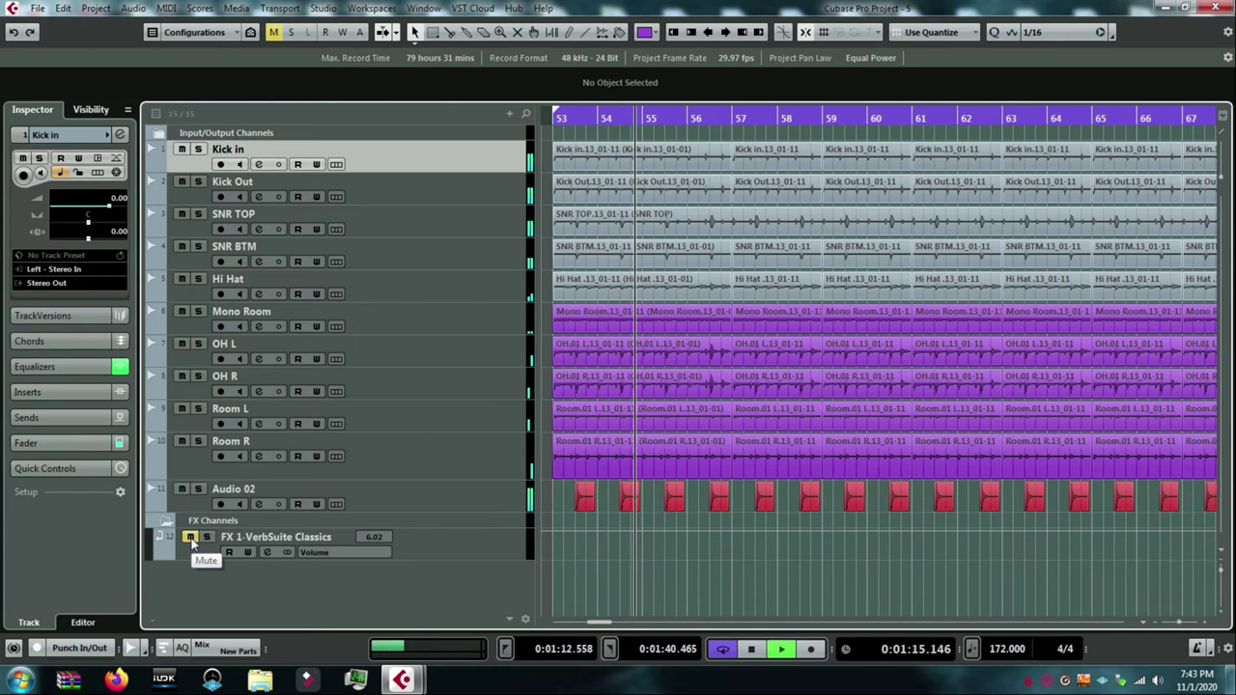
key(space)
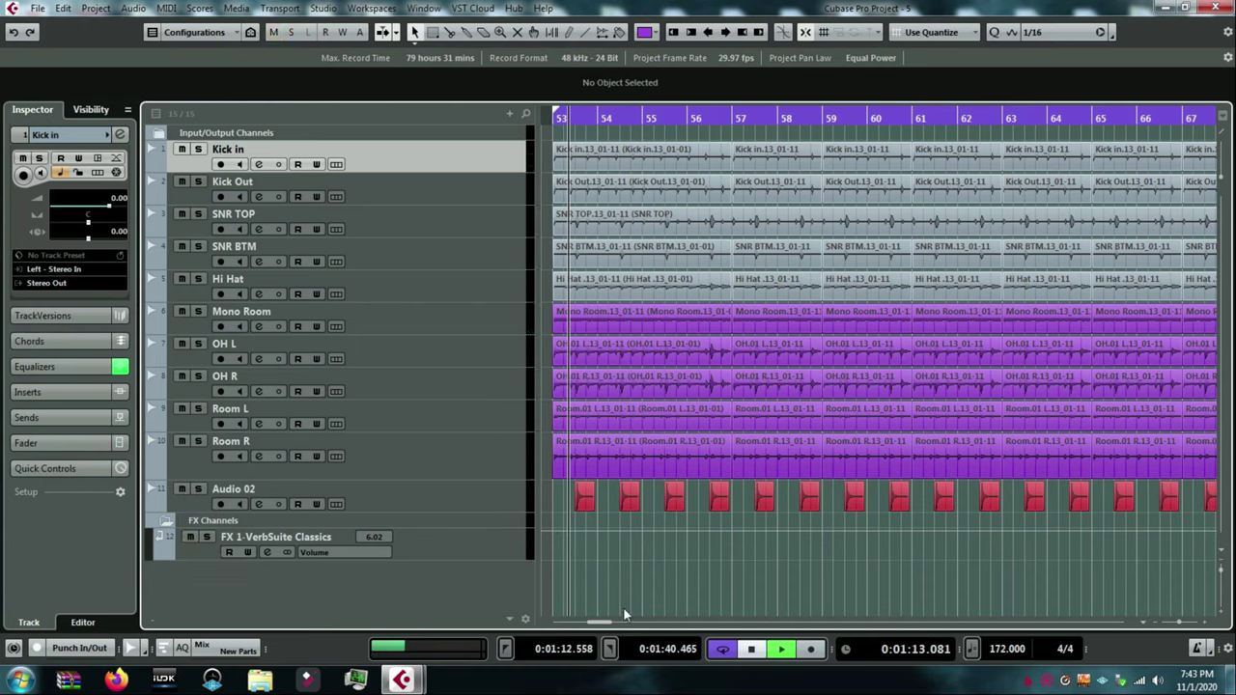
key(space)
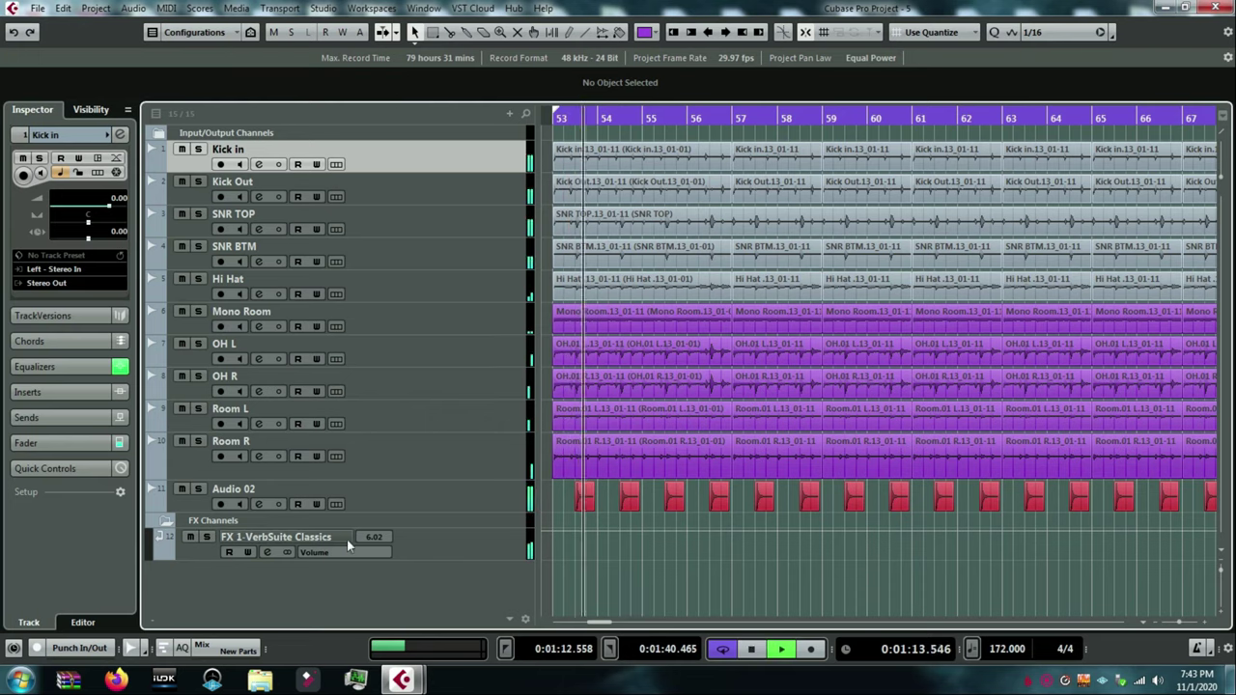
click(267, 553)
drag(855, 341, 852, 373)
Give the reverb FX EQ a low cut and a +2.8 dB mid boost near 737 Hz.
click(374, 498)
click(381, 498)
click(385, 499)
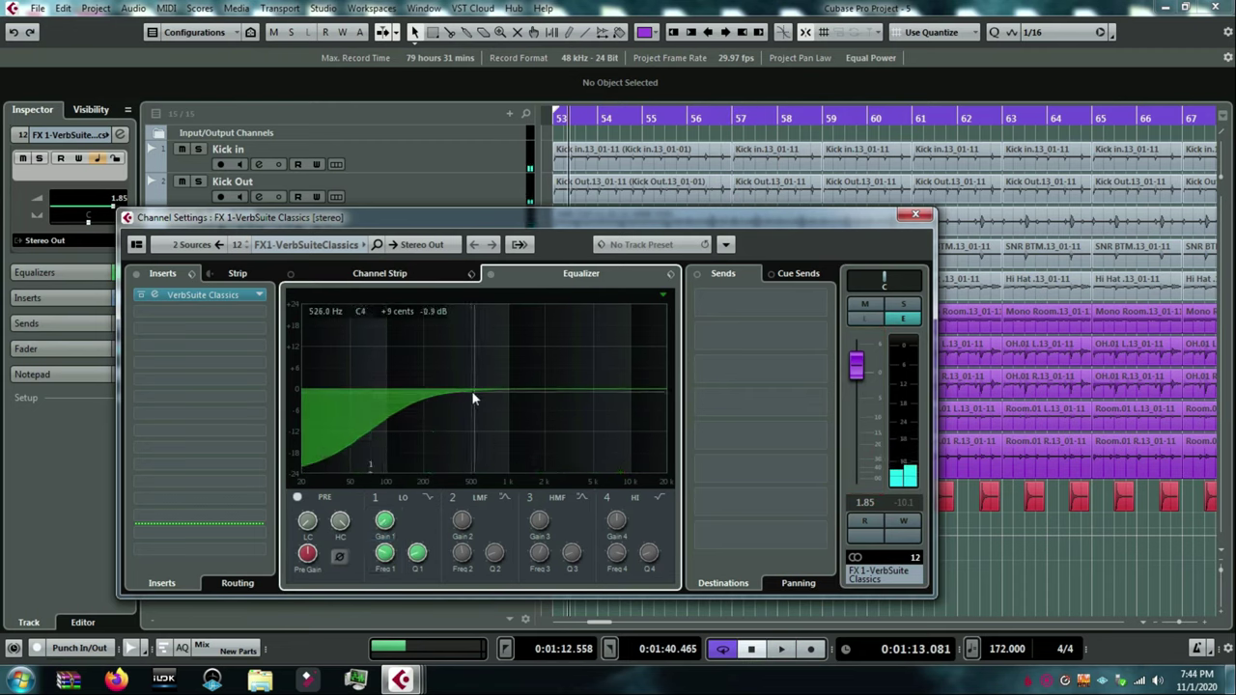
key(space)
mouse_move(471, 390)
mouse_down()
mouse_move(430, 355)
mouse_move(447, 353)
mouse_move(441, 331)
mouse_move(433, 340)
mouse_move(534, 361)
mouse_move(532, 378)
mouse_move(492, 384)
mouse_up()
drag(858, 374, 856, 386)
Close the reverb settings, zoom out to the whole project and reposition the playhead.
click(915, 214)
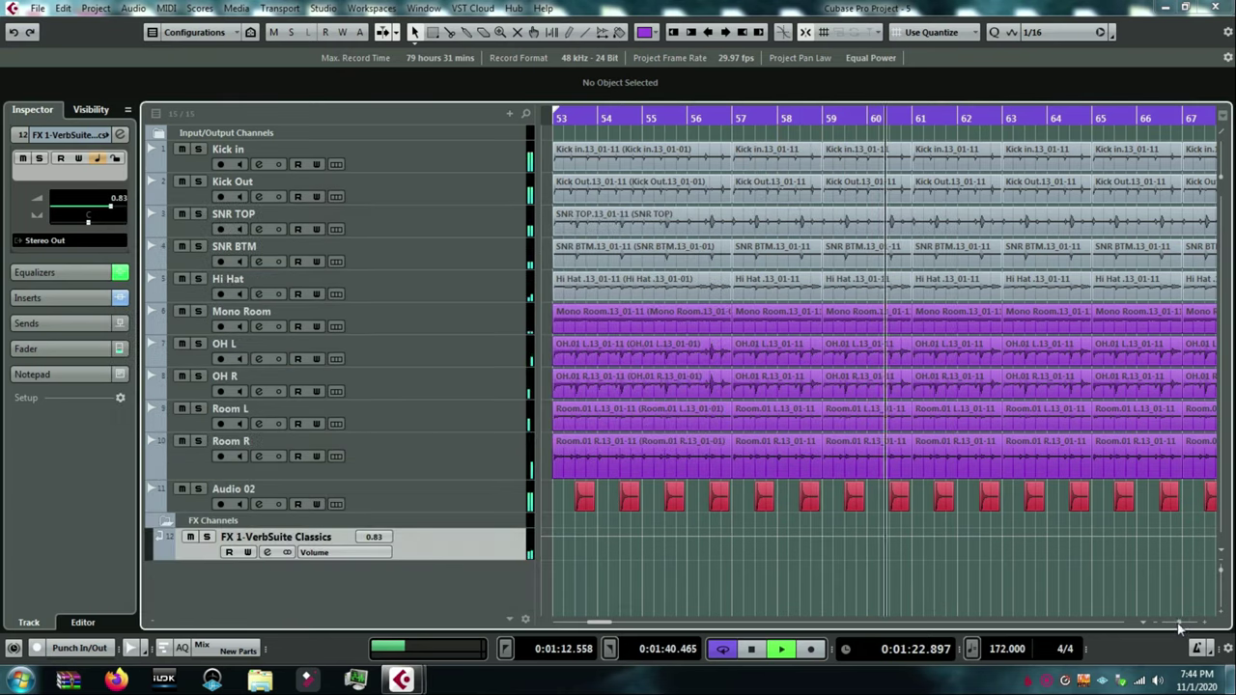
drag(1178, 628, 1168, 628)
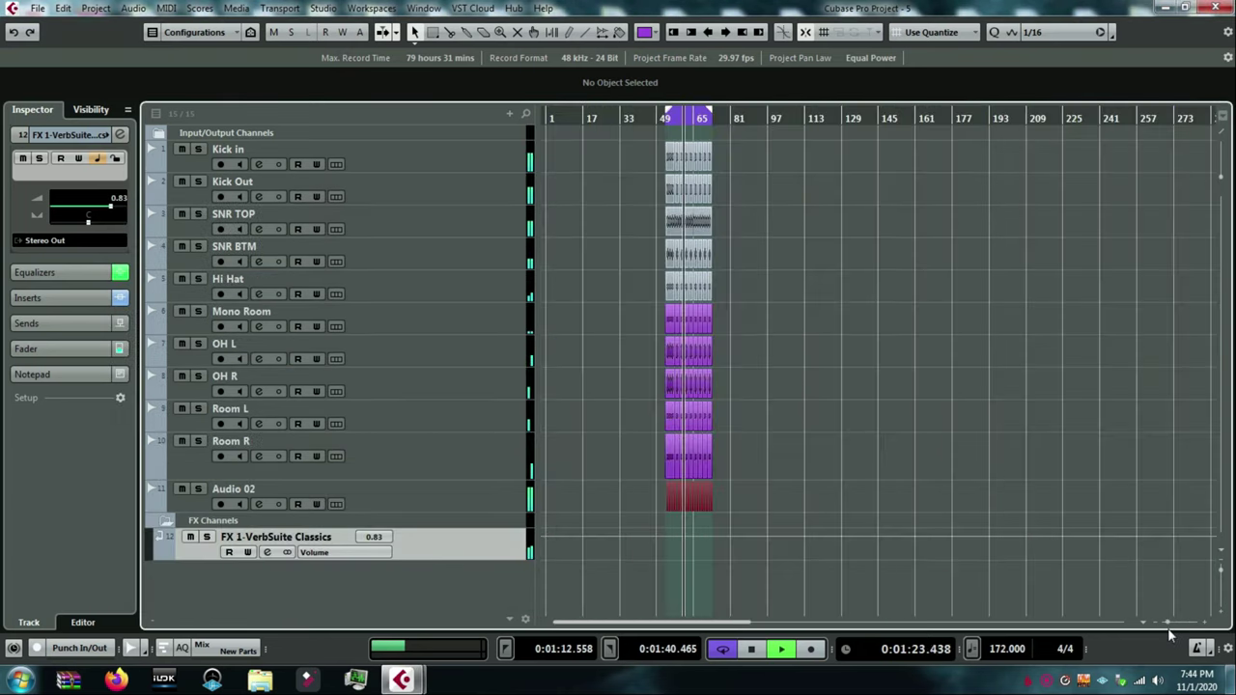
double_click(700, 120)
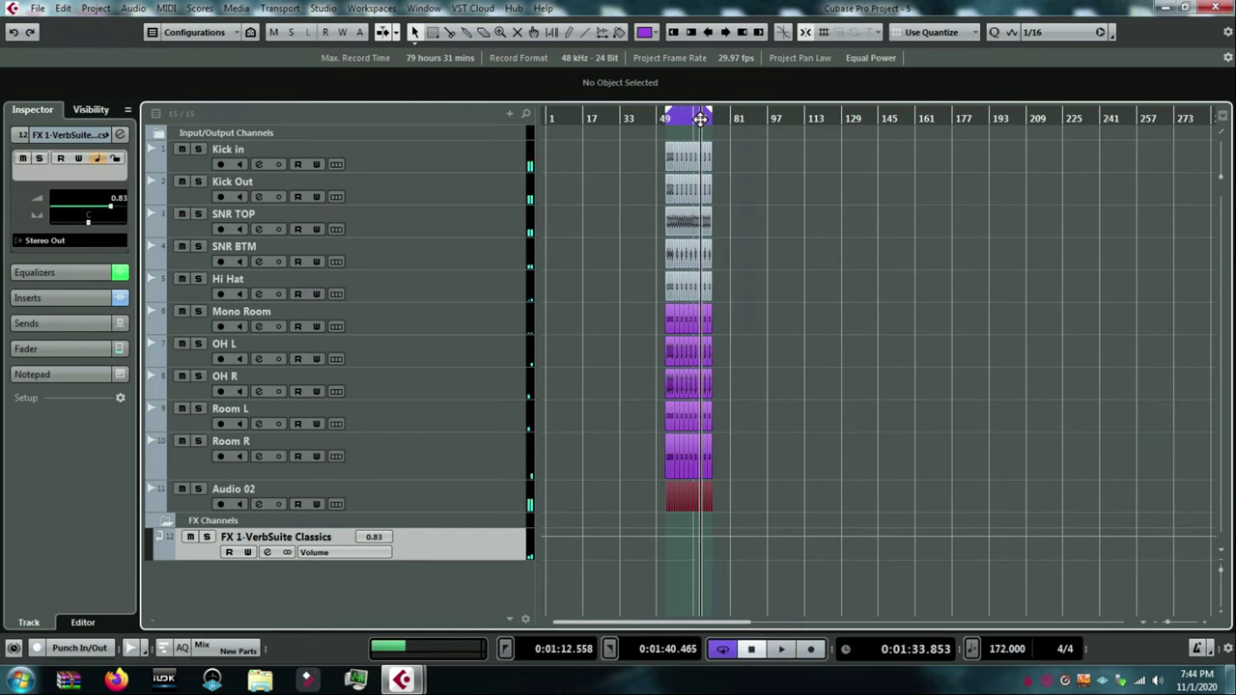